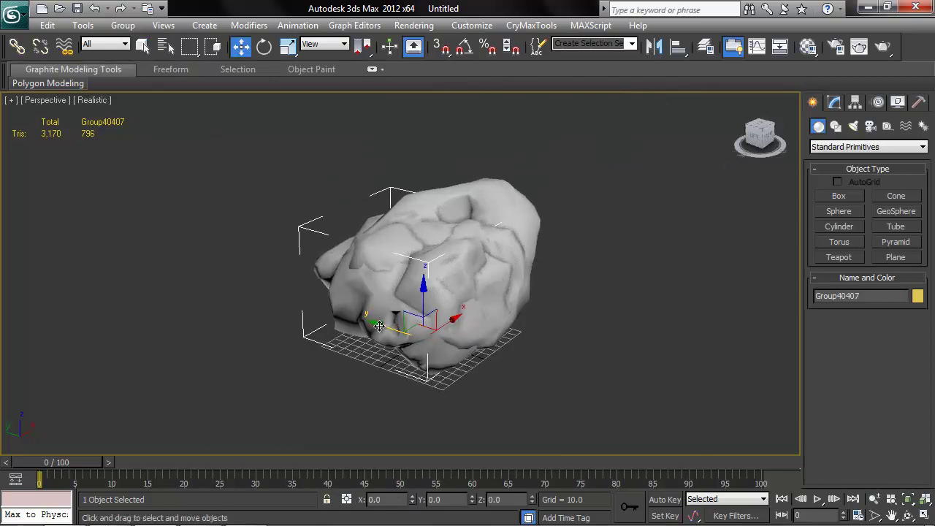
Move two of the three overlapping rocks apart, one to each side of the middle rock
drag(379, 325, 207, 268)
click(387, 326)
drag(387, 325, 657, 405)
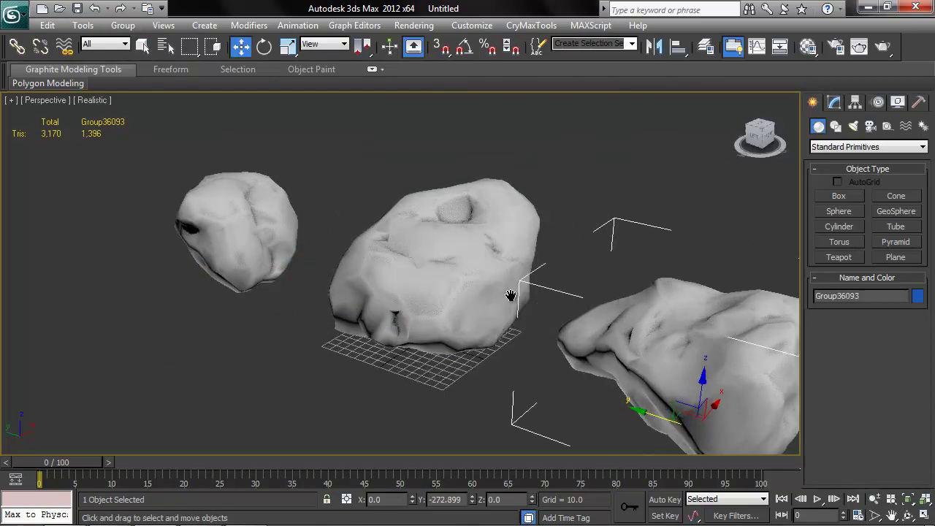
Examine the separated rocks from several angles and check the middle rock's modifier stack
scroll(511, 296, down, 3)
alt+middle_drag(510, 296, 467, 248)
click(236, 251)
scroll(292, 256, down, 3)
click(358, 247)
alt+middle_drag(380, 263, 496, 298)
scroll(394, 294, up, 5)
alt+middle_drag(394, 294, 442, 314)
click(834, 102)
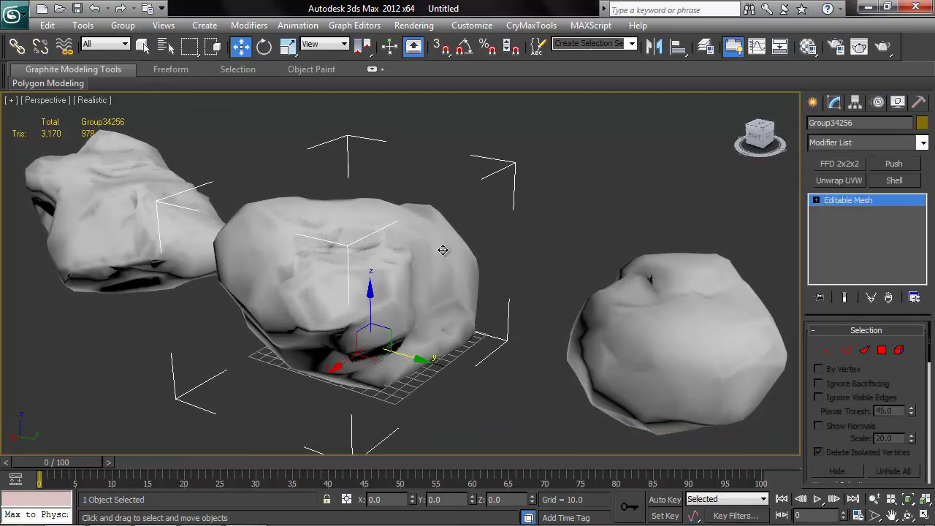
Select all three rocks and convert them to Editable Poly
scroll(442, 251, down, 4)
drag(236, 204, 592, 324)
right_click(512, 281)
mouse_move(612, 414)
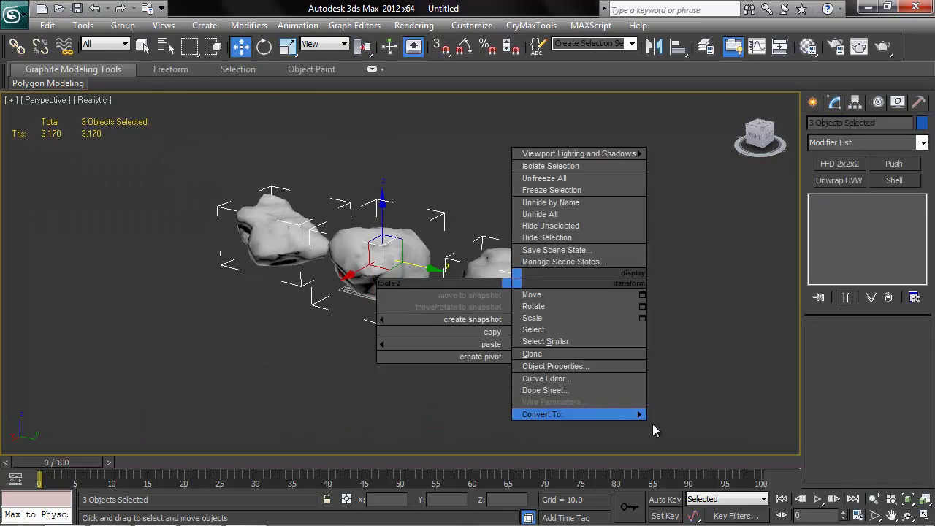
click(670, 425)
click(667, 418)
Add an Unwrap UVW modifier to the middle rock and open its UV editor, placed clear of the model
click(406, 233)
scroll(449, 204, up, 4)
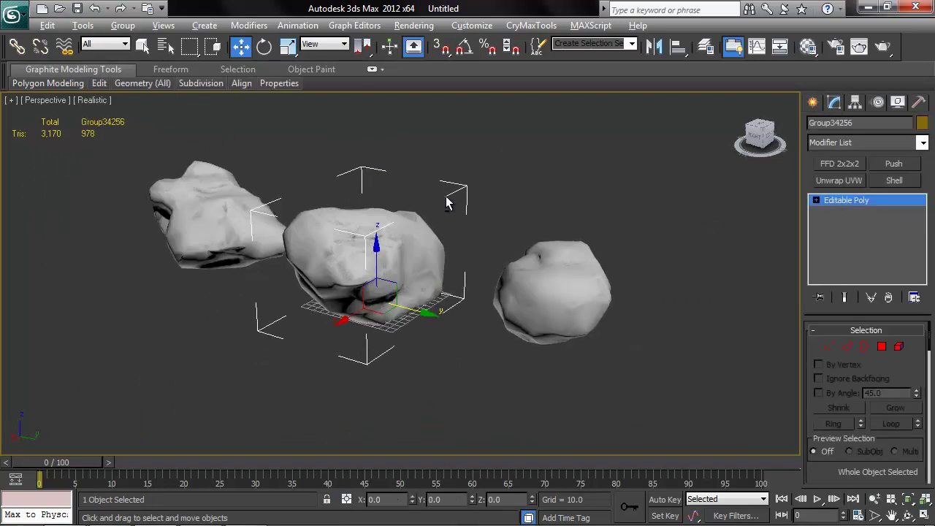
click(817, 200)
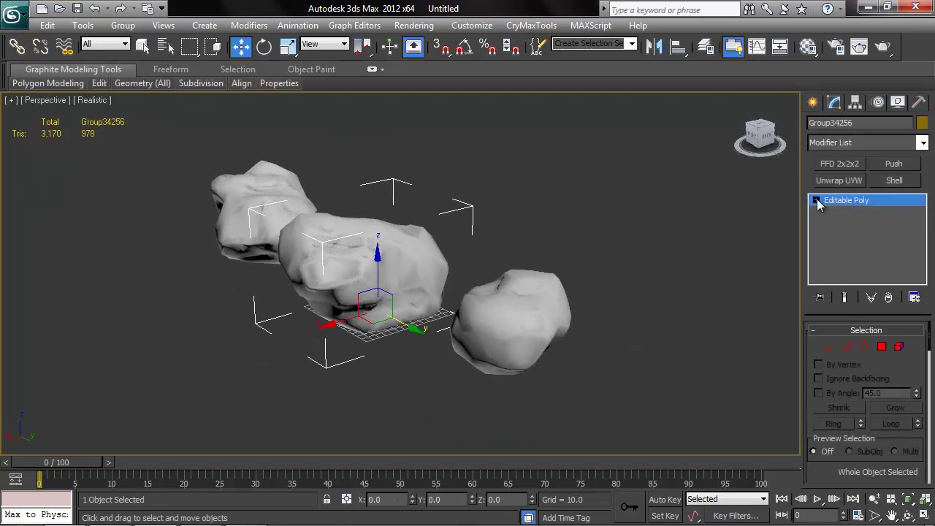
click(851, 179)
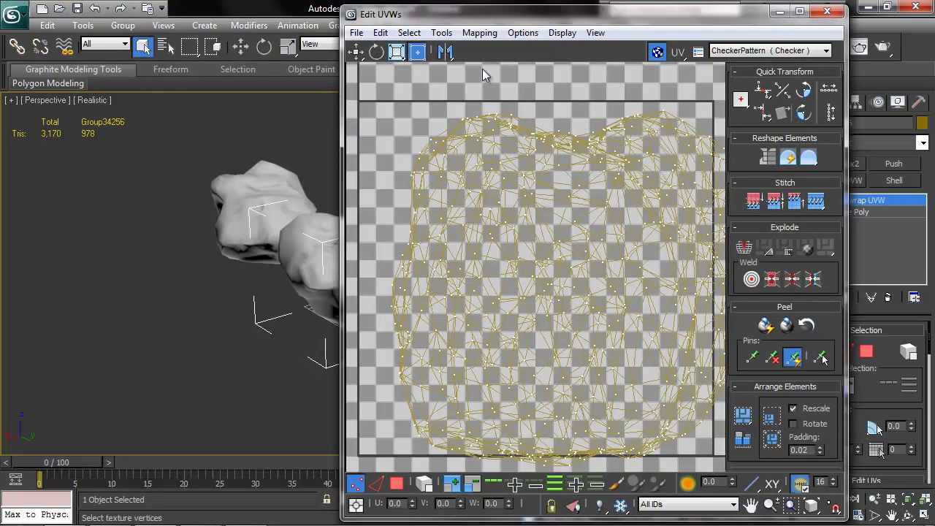
drag(476, 19, 339, 13)
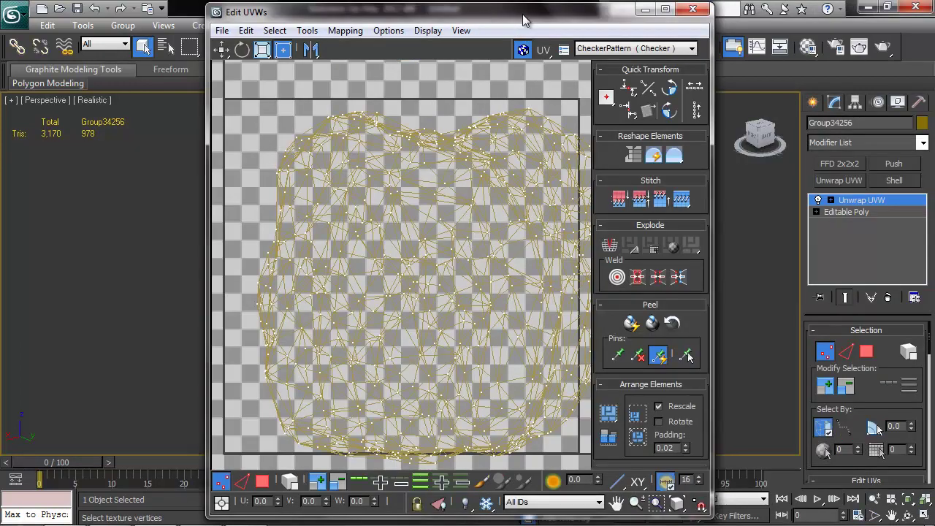
drag(523, 16, 331, 448)
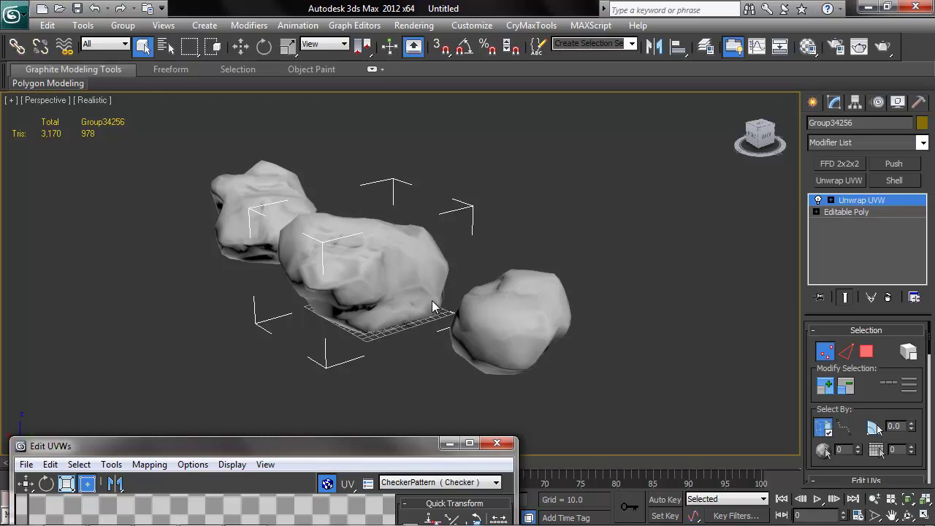
Go to the Unwrap UVW edge level, display edged faces, and activate point-to-point seam editing
scroll(431, 321, up, 5)
click(830, 200)
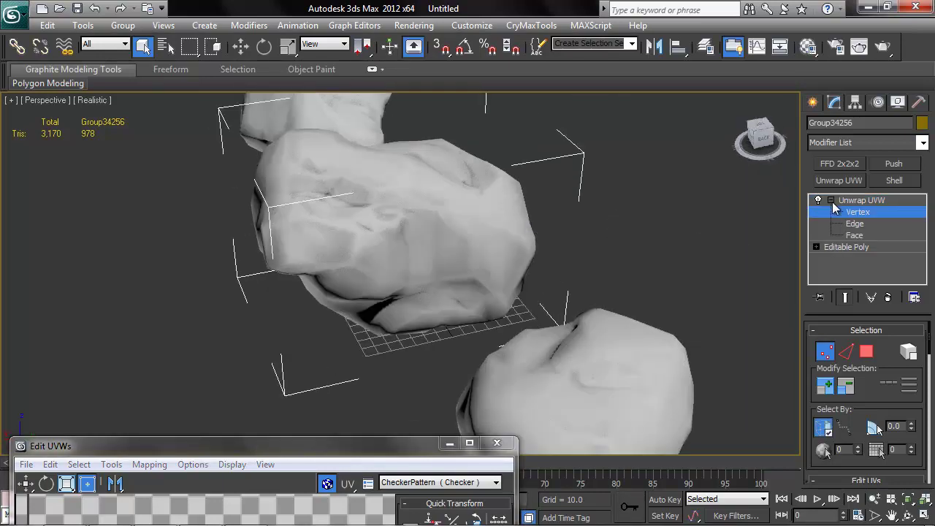
click(847, 224)
middle_drag(478, 197, 462, 227)
key(F4)
alt+middle_drag(559, 235, 566, 311)
drag(885, 401, 885, 22)
click(856, 354)
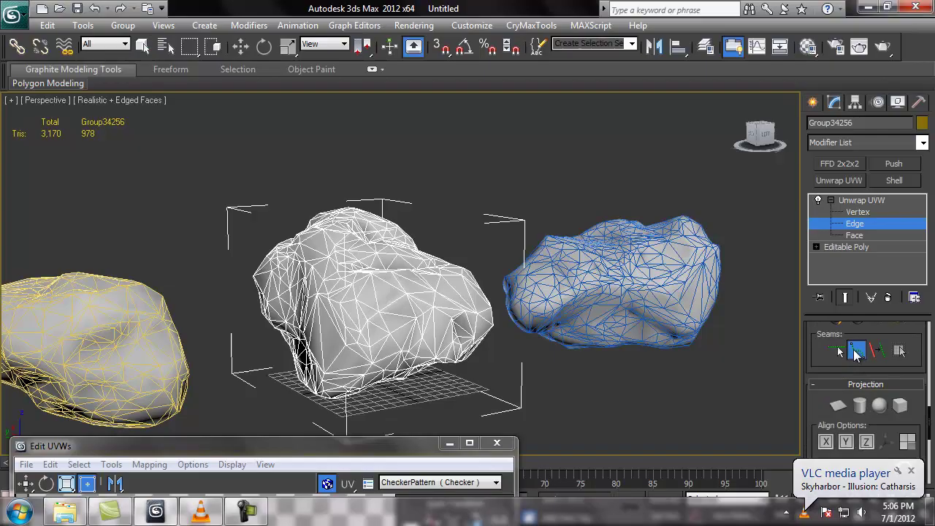
Start a point-to-point seam along the deep crease on the side of the middle rock
scroll(453, 226, up, 3)
alt+middle_drag(452, 226, 318, 291)
middle_drag(318, 291, 501, 222)
scroll(524, 278, down, 5)
scroll(549, 263, up, 5)
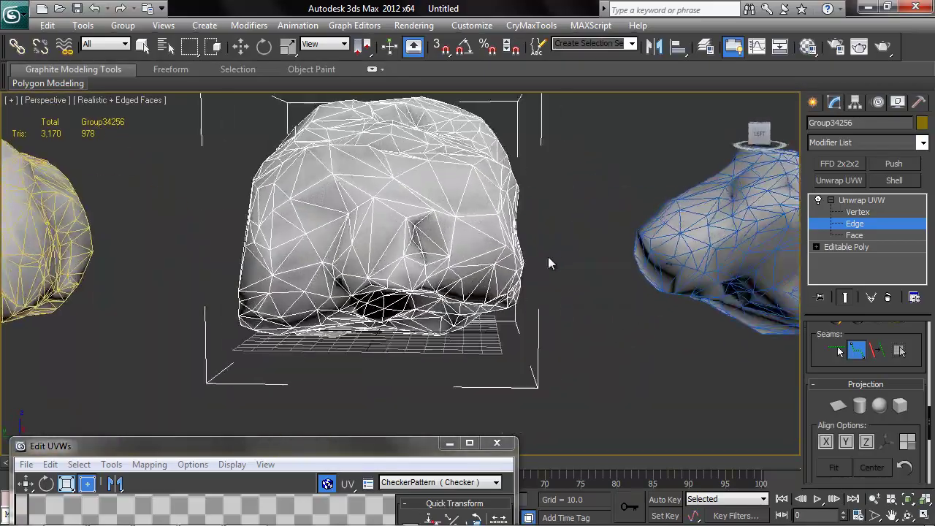
alt+middle_drag(550, 263, 465, 331)
scroll(440, 217, up, 2)
click(447, 326)
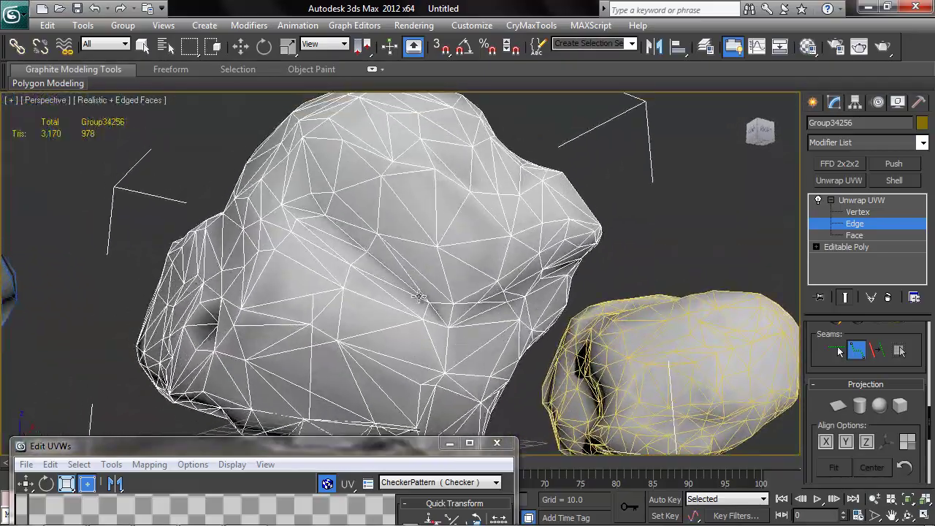
click(324, 213)
alt+middle_drag(303, 137, 379, 243)
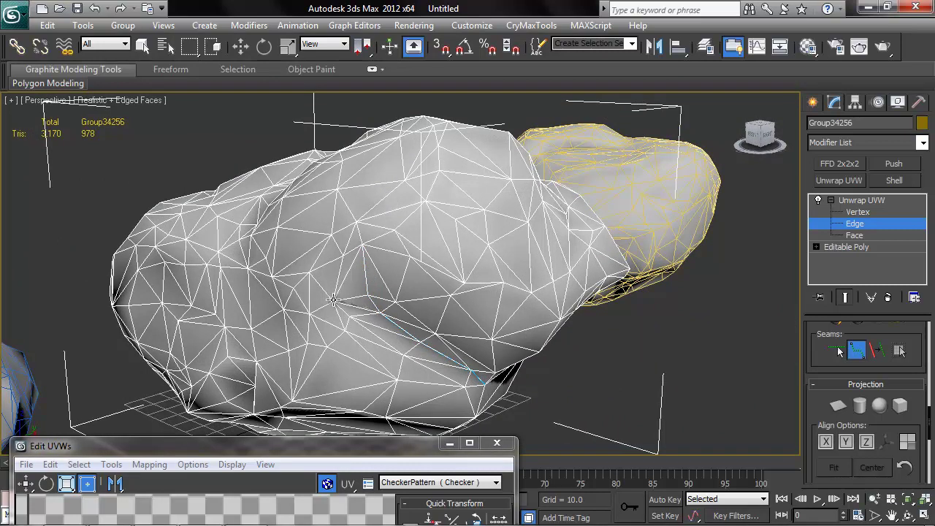
Continue the seam from the crease over and around the rock, following its natural folds
click(249, 267)
middle_drag(249, 267, 397, 247)
click(402, 245)
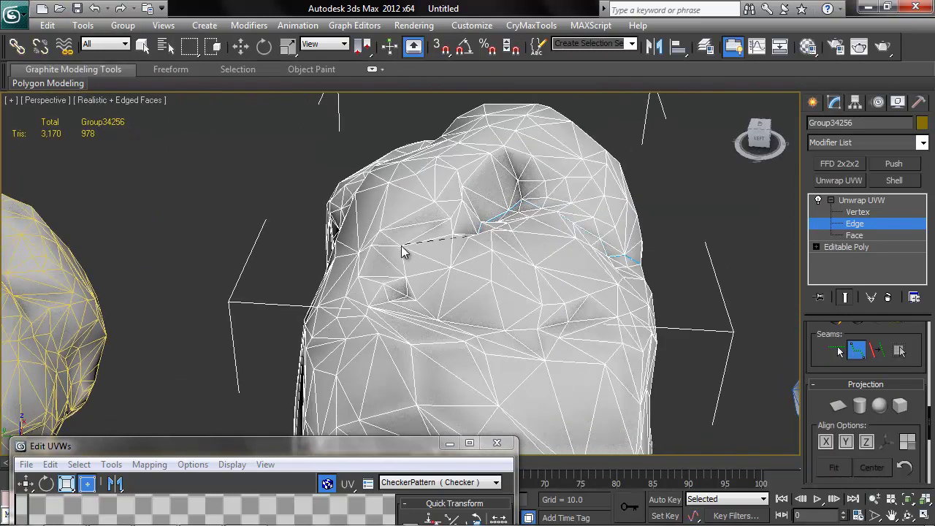
click(405, 296)
alt+middle_drag(404, 303, 409, 278)
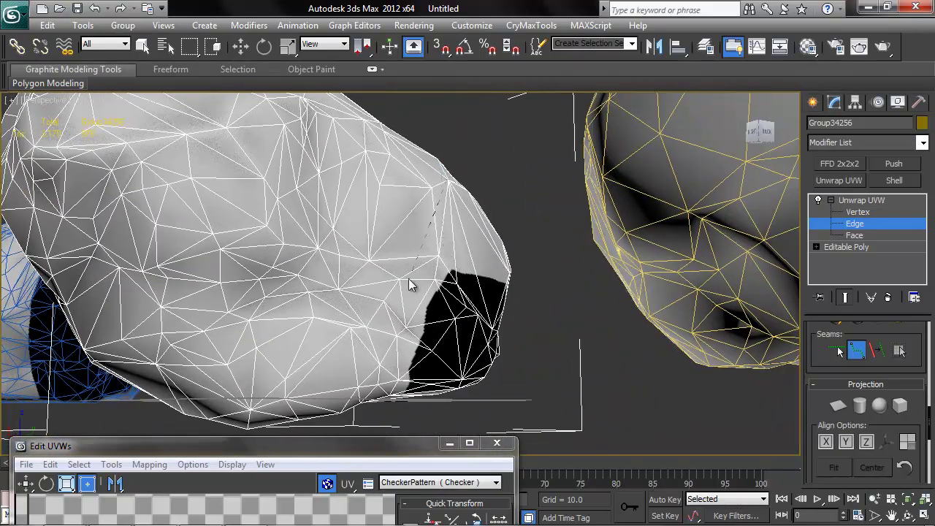
Route the seam around the rest of the rock and close it at its starting point
alt+middle_drag(341, 288, 422, 184)
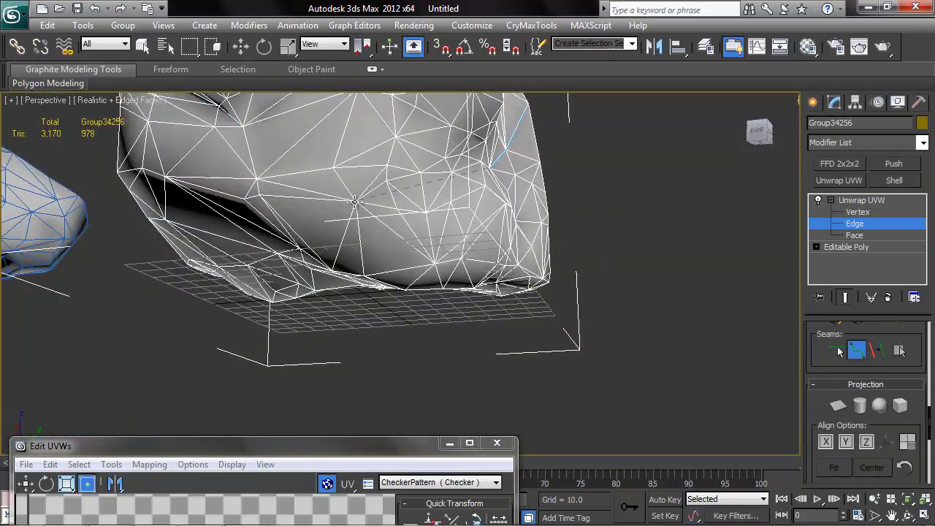
alt+middle_drag(355, 200, 334, 226)
scroll(370, 231, up, 6)
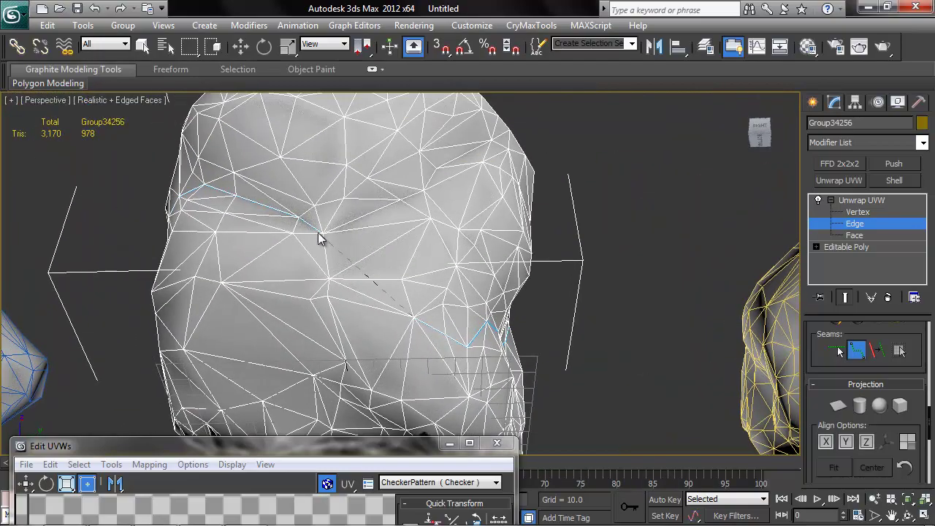
click(323, 232)
alt+middle_drag(435, 262, 557, 331)
scroll(511, 270, down, 5)
mouse_move(490, 237)
alt+middle_down()
mouse_move(640, 278)
mouse_move(671, 231)
mouse_move(645, 177)
mouse_move(700, 246)
mouse_move(744, 270)
mouse_move(588, 269)
mouse_move(487, 248)
alt+middle_up()
scroll(475, 219, up, 2)
scroll(442, 172, up, 1)
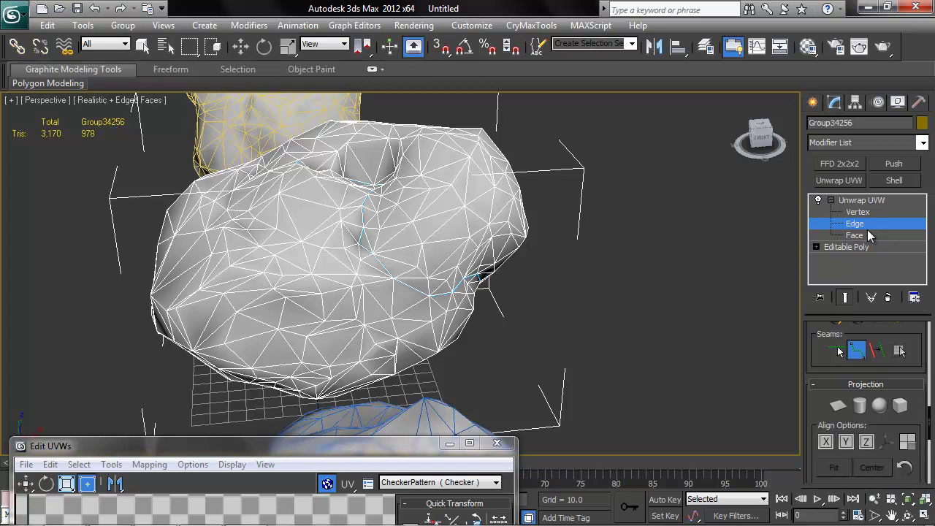
Select all of the rock's faces at face level and bring the UV editor into view
click(862, 234)
middle_drag(395, 198, 399, 204)
key(ctrl+a)
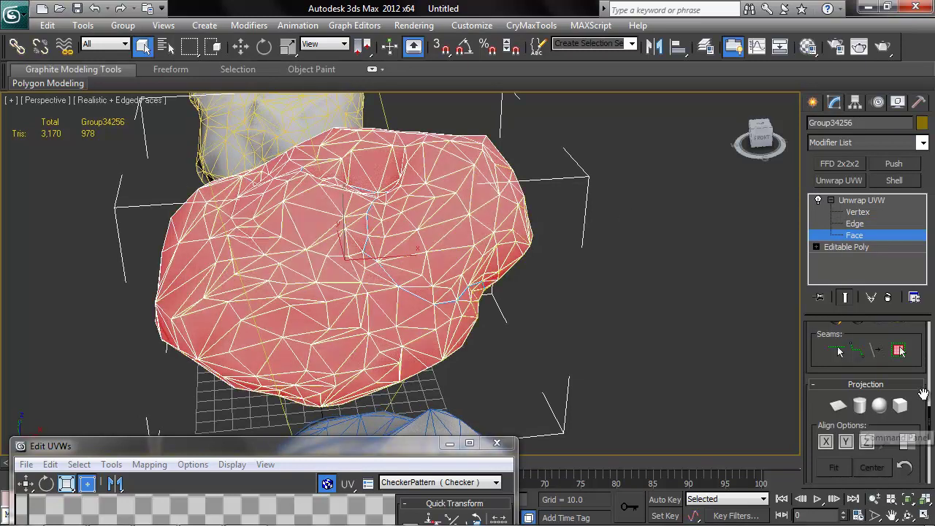
scroll(898, 365, up, 2)
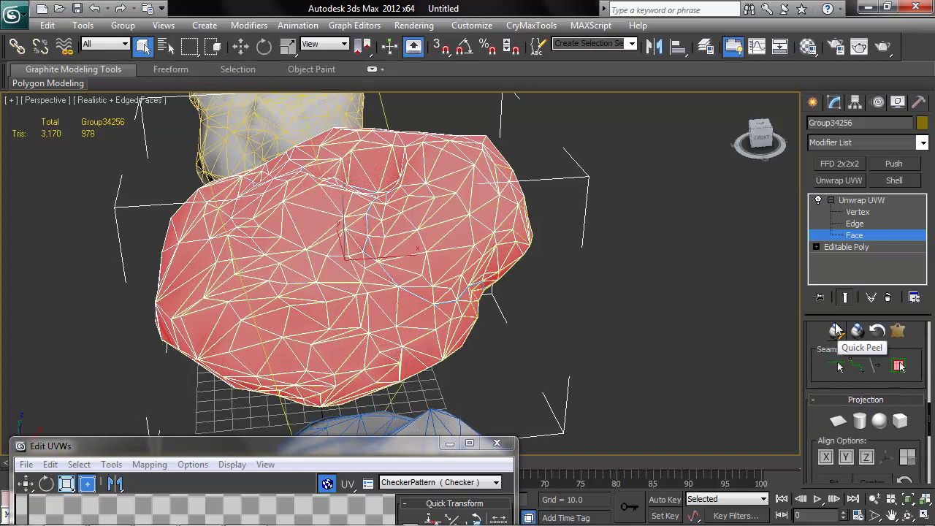
scroll(867, 387, up, 5)
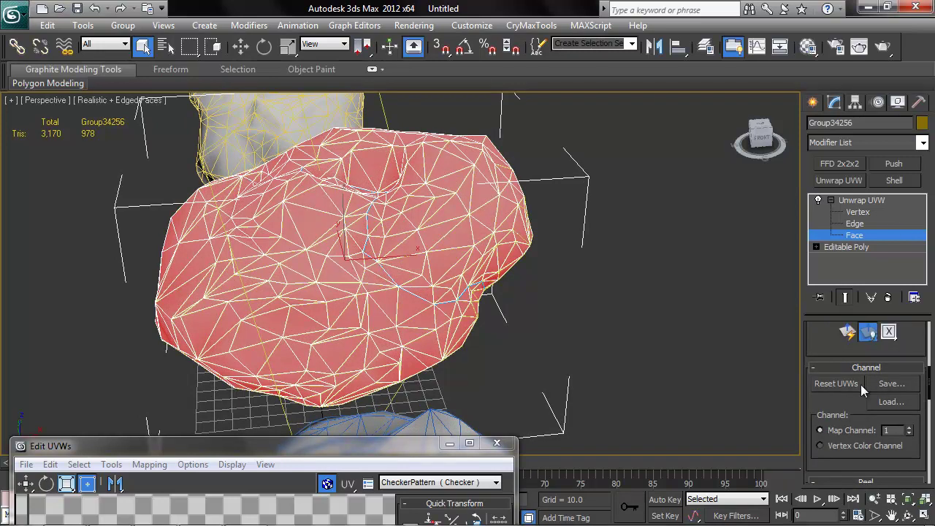
drag(915, 357, 891, 466)
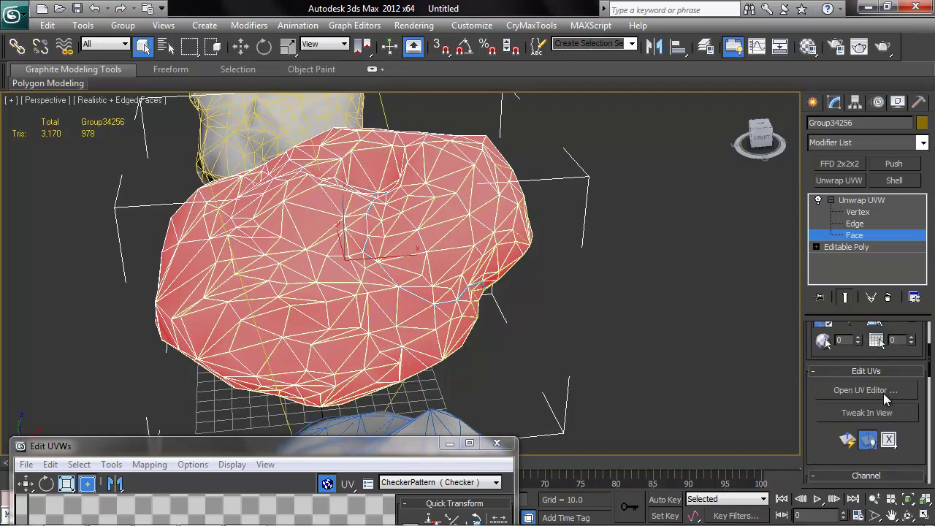
click(856, 387)
drag(339, 441, 330, 179)
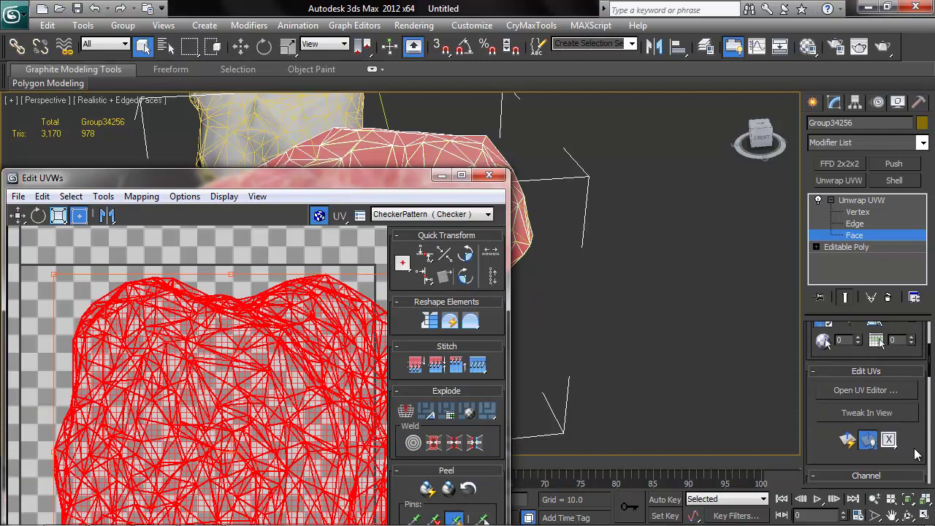
Apply Quick Peel to the selected faces and view the unwrapped result
scroll(917, 454, down, 10)
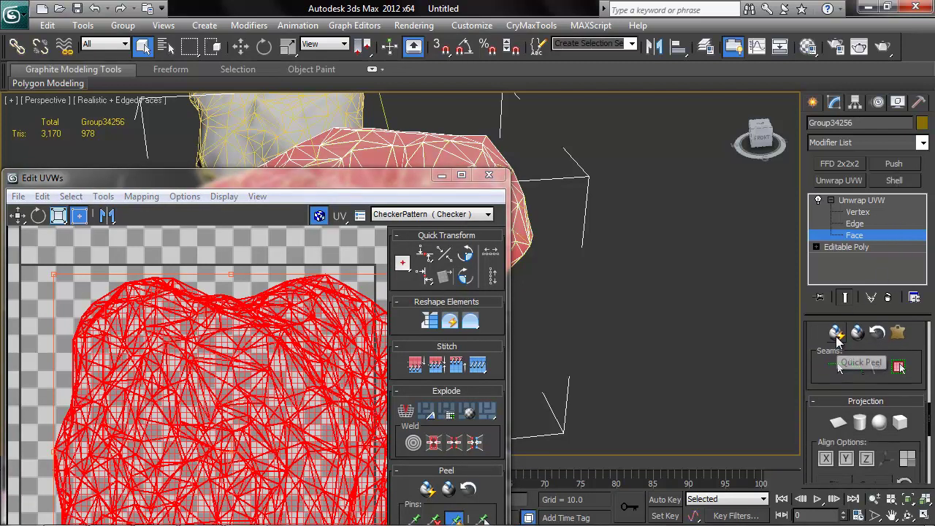
click(837, 335)
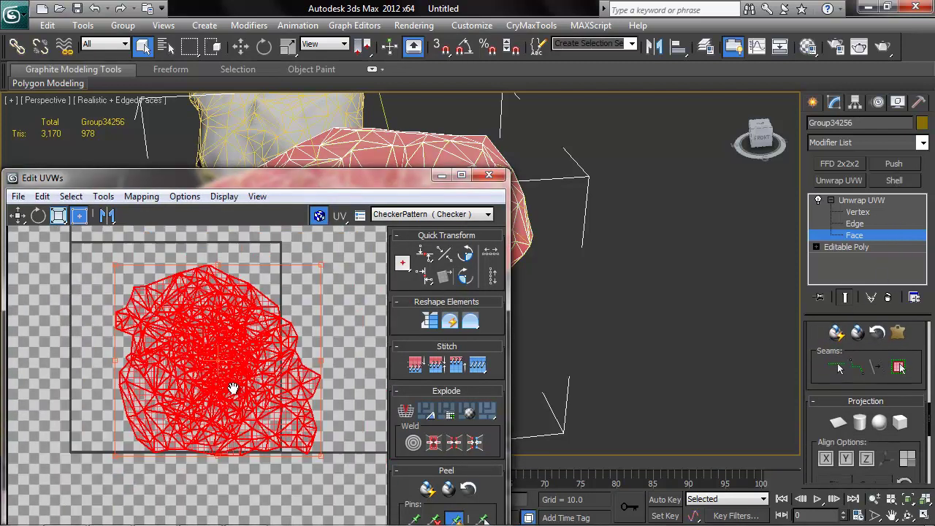
middle_drag(233, 389, 227, 395)
scroll(236, 392, down, 1)
scroll(255, 382, up, 1)
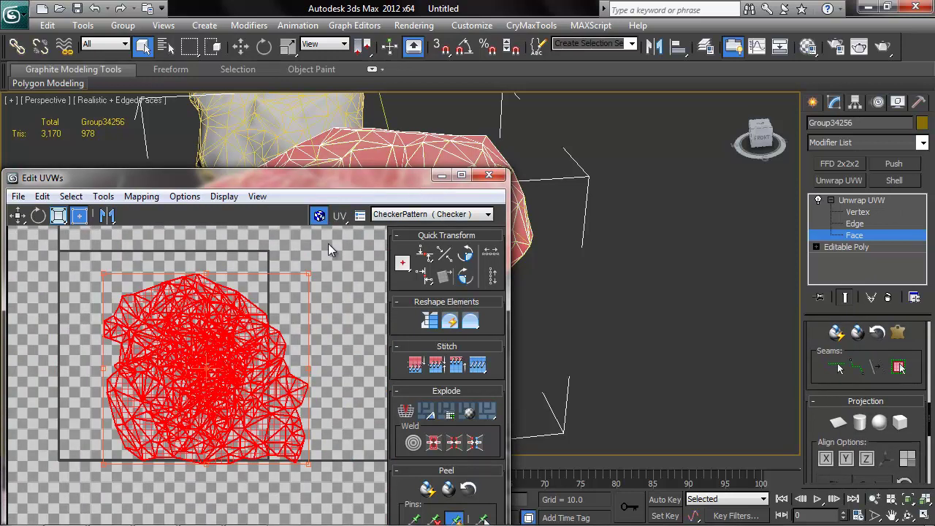
middle_drag(247, 288, 253, 287)
Turn on element selection in the UV editor and move the larger UV shell off the smaller one
drag(257, 179, 566, 16)
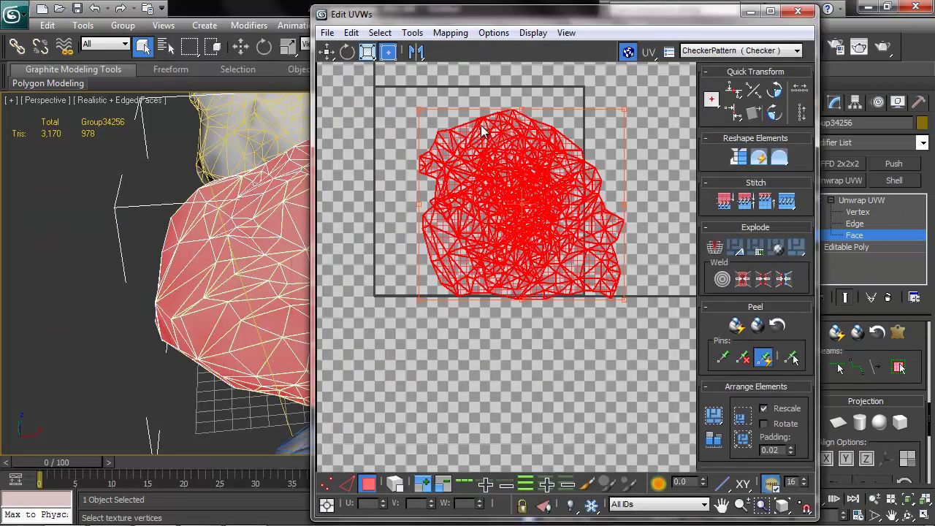
click(395, 486)
click(600, 126)
click(568, 169)
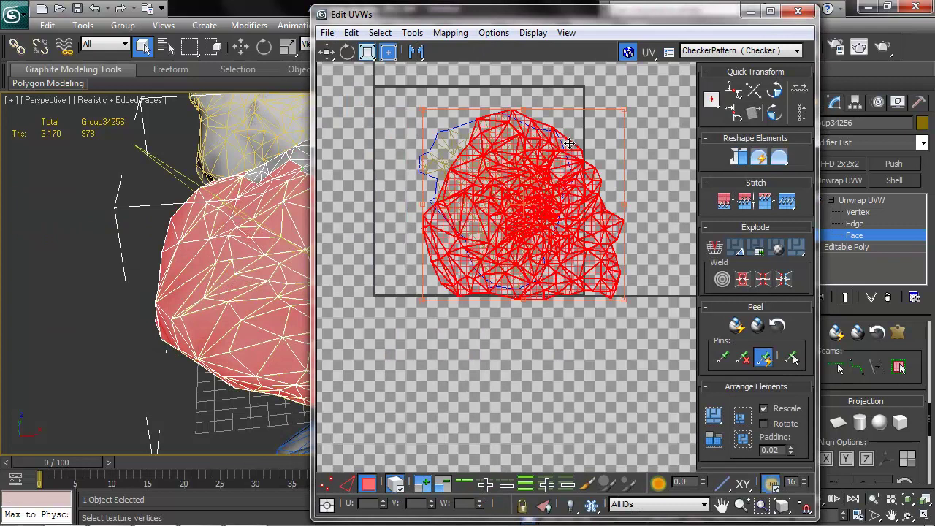
drag(567, 169, 618, 158)
drag(603, 6, 341, 11)
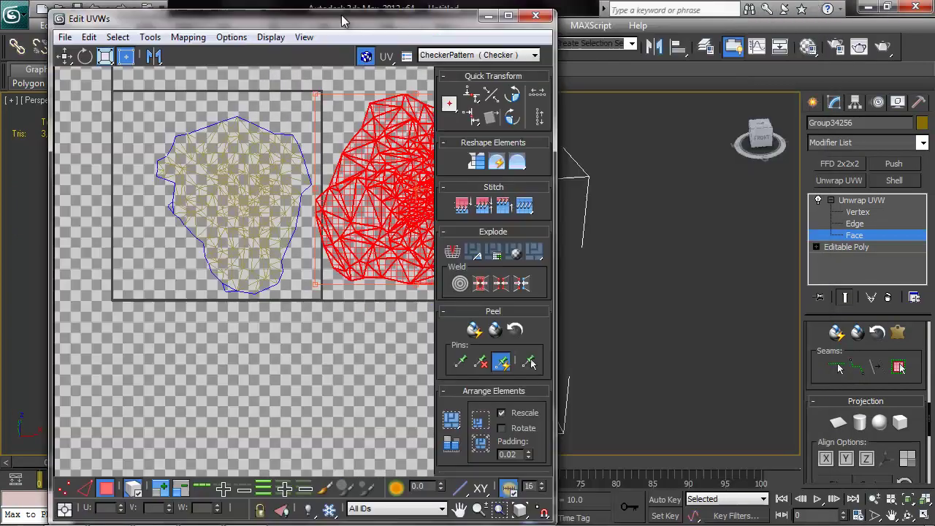
Pelt map the selected UV shell, running the pelt and relax simulations, and commit it
click(898, 336)
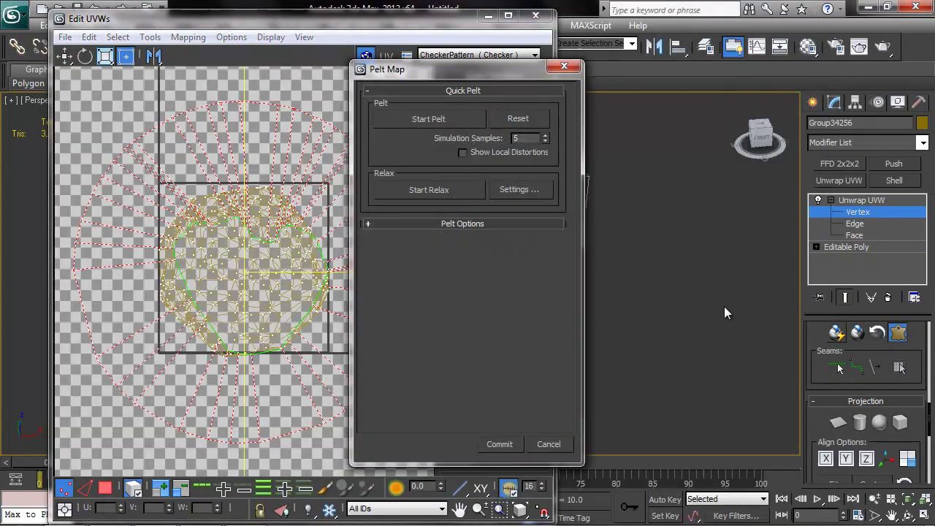
click(430, 120)
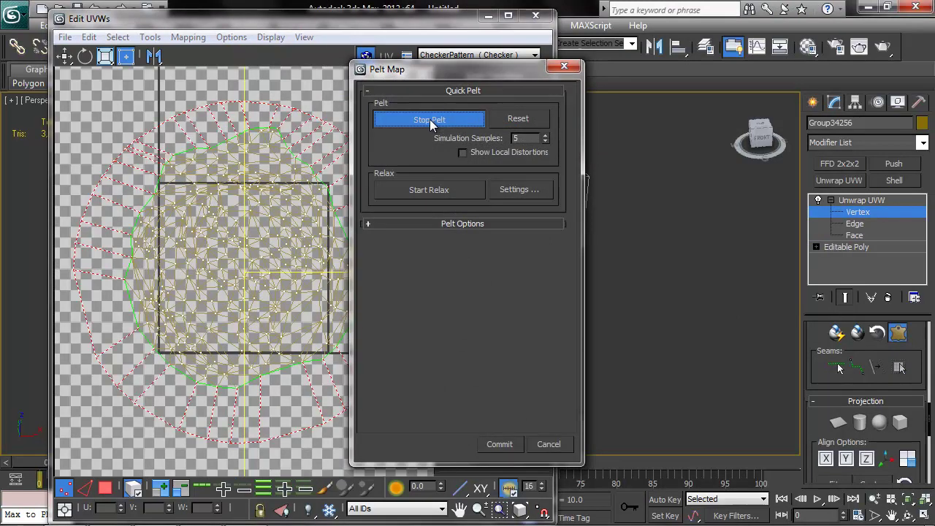
click(447, 191)
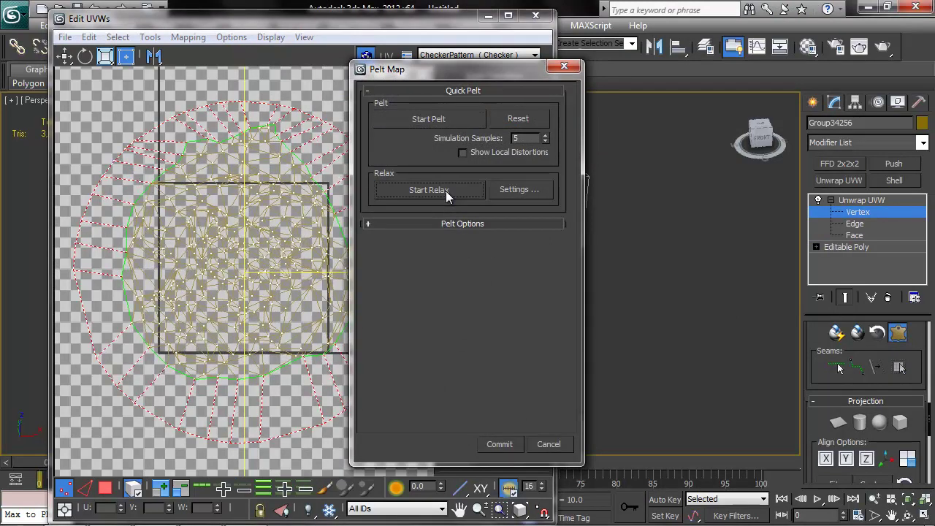
click(447, 191)
click(516, 443)
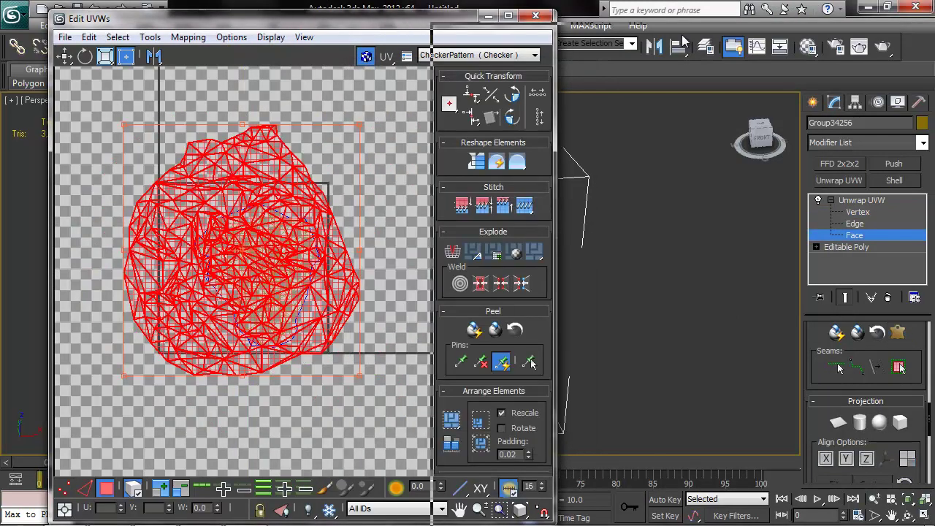
Display the CheckerPattern on the rock and examine it for distortion around the seam
drag(283, 13, 692, 28)
click(869, 73)
click(868, 87)
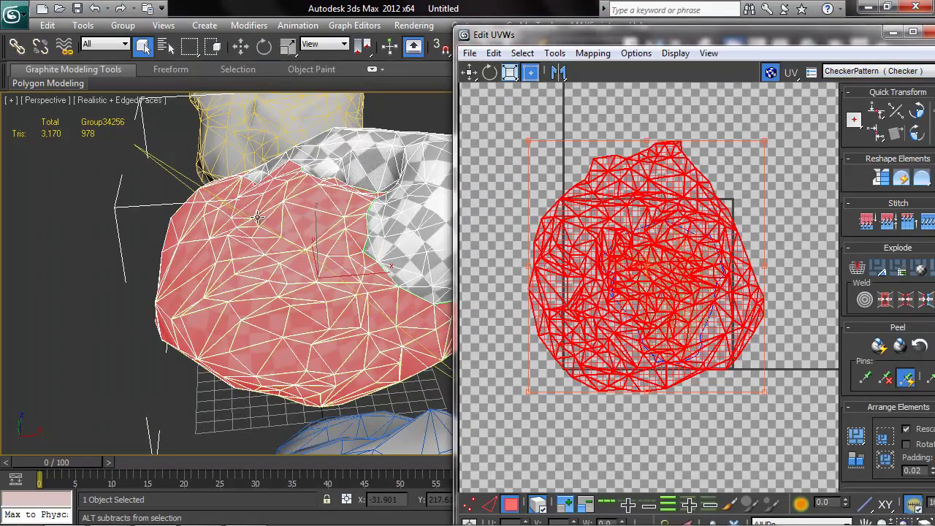
alt+middle_drag(250, 214, 306, 199)
click(219, 171)
mouse_move(219, 172)
alt+middle_down()
mouse_move(384, 166)
mouse_move(212, 172)
alt+middle_up()
alt+middle_drag(212, 171, 434, 191)
middle_drag(668, 181, 652, 179)
click(651, 180)
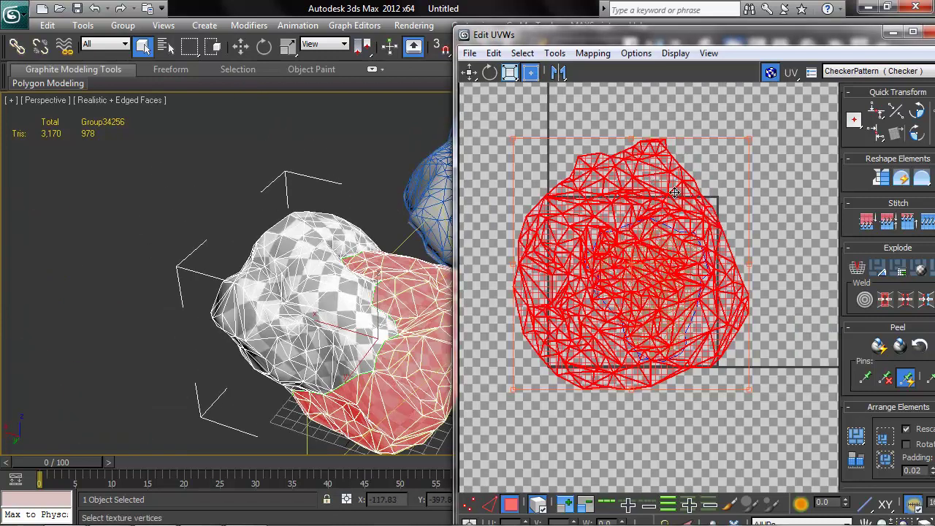
Move the pelt-mapped larger UV shell outside the UV square and select the smaller shell
drag(652, 180, 879, 175)
click(651, 265)
drag(711, 32, 220, 31)
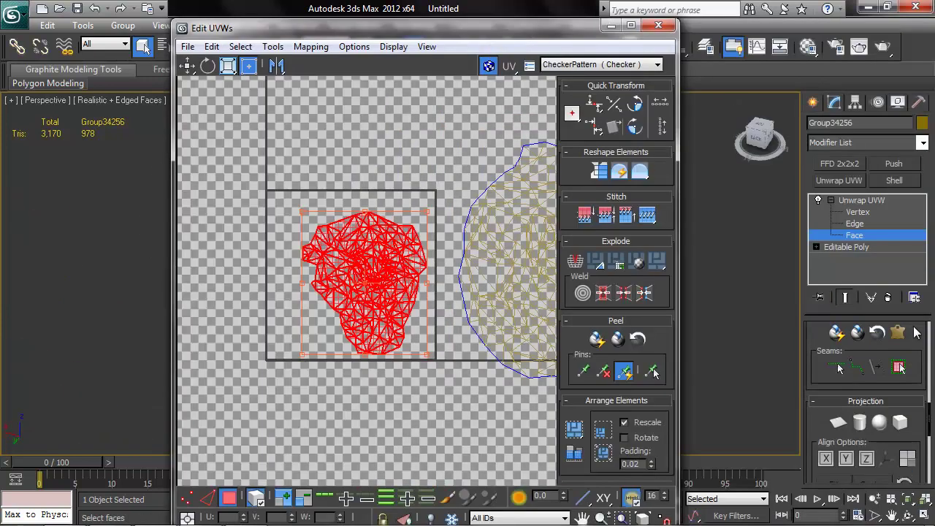
Pelt map the smaller UV shell, running the pelt and relax simulations, and commit it
click(898, 332)
click(418, 116)
click(418, 118)
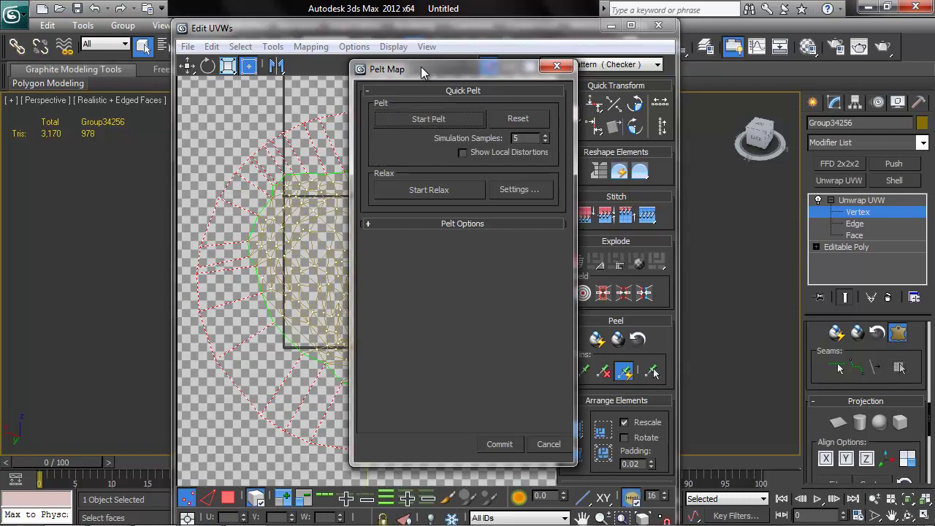
click(428, 190)
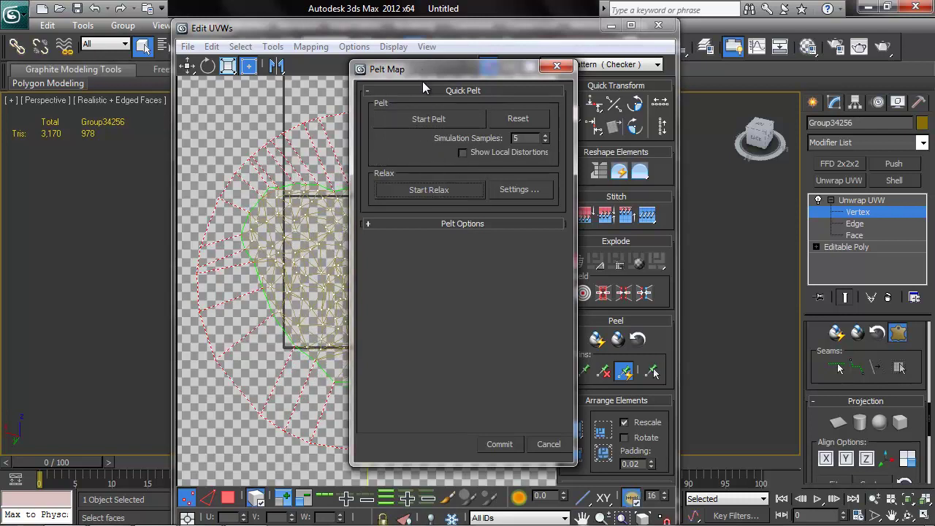
click(500, 445)
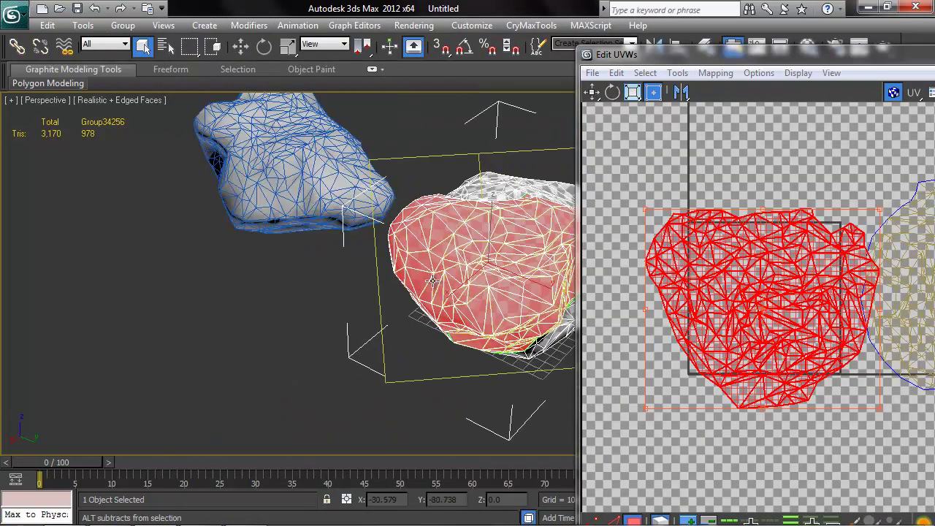
Scale down the smaller UV shell and fit it into the upper-left corner of the UV square
click(389, 336)
mouse_move(389, 334)
alt+middle_down()
mouse_move(350, 339)
mouse_move(391, 335)
alt+middle_up()
ctrl+click(476, 301)
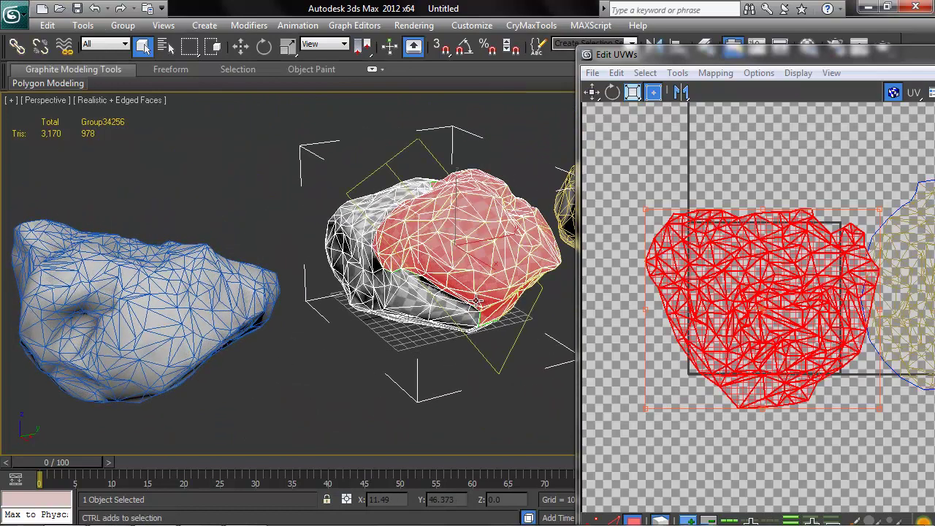
drag(787, 294, 747, 282)
ctrl+drag(823, 204, 669, 325)
drag(651, 358, 755, 258)
middle_drag(779, 269, 710, 302)
scroll(710, 305, up, 2)
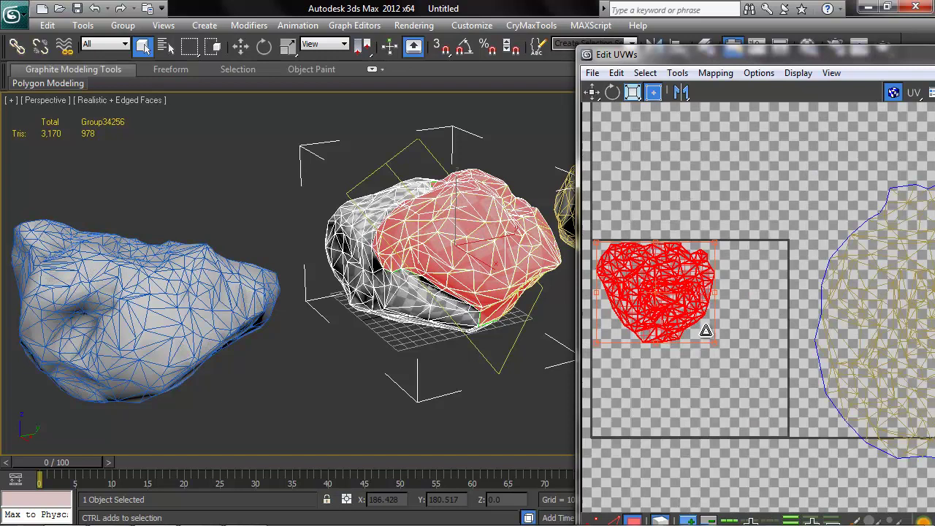
ctrl+drag(706, 330, 655, 292)
Scale down the larger UV shell and place it beside the smaller one in the UV square's upper-right corner
middle_drag(891, 288, 772, 253)
click(803, 255)
scroll(847, 197, down, 3)
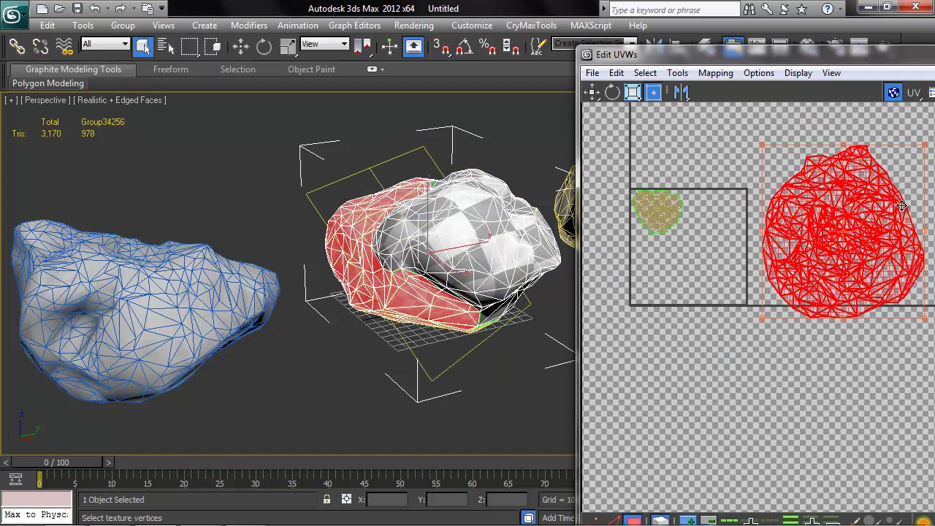
middle_drag(901, 206, 847, 230)
ctrl+drag(870, 169, 673, 249)
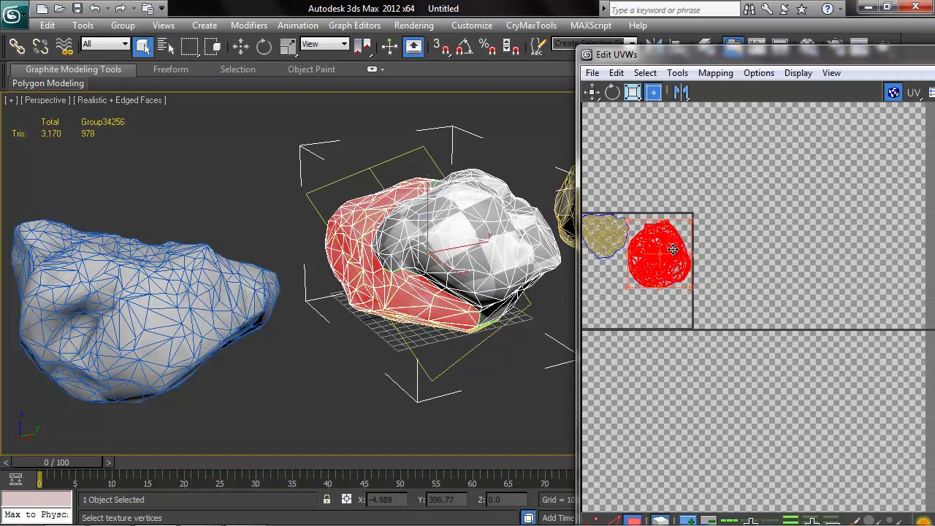
scroll(681, 252, up, 3)
mouse_move(722, 213)
mouse_down()
mouse_move(737, 202)
mouse_move(719, 211)
mouse_up()
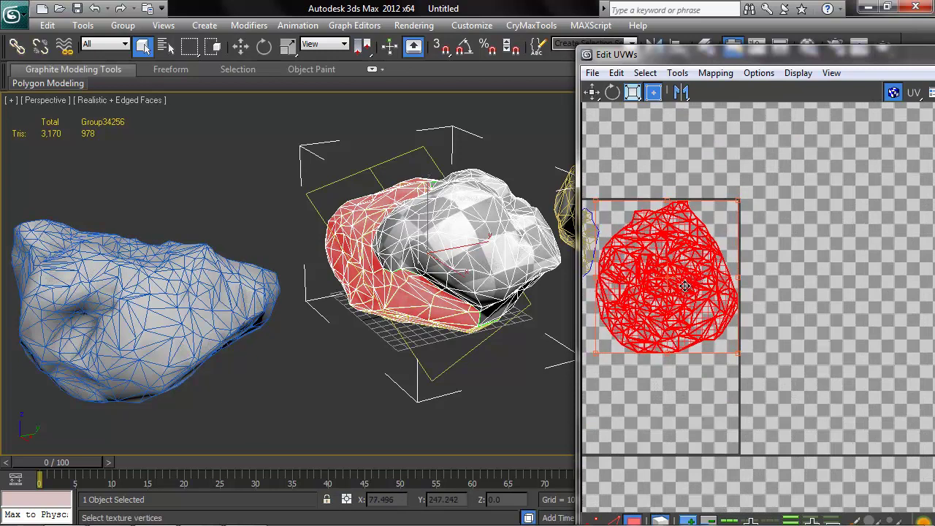
Close the UV editor and convert the unwrapped rock to Editable Poly
scroll(795, 395, down, 2)
click(794, 394)
drag(744, 60, 468, 57)
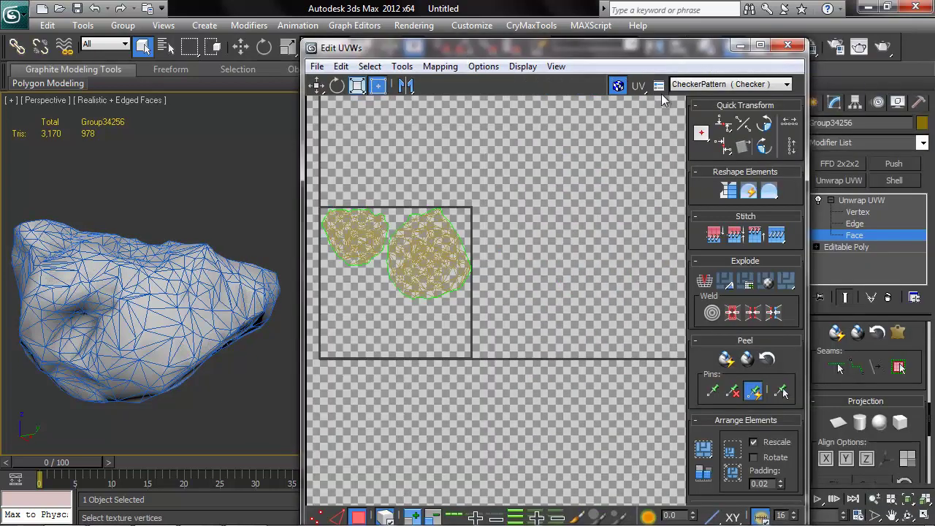
click(788, 45)
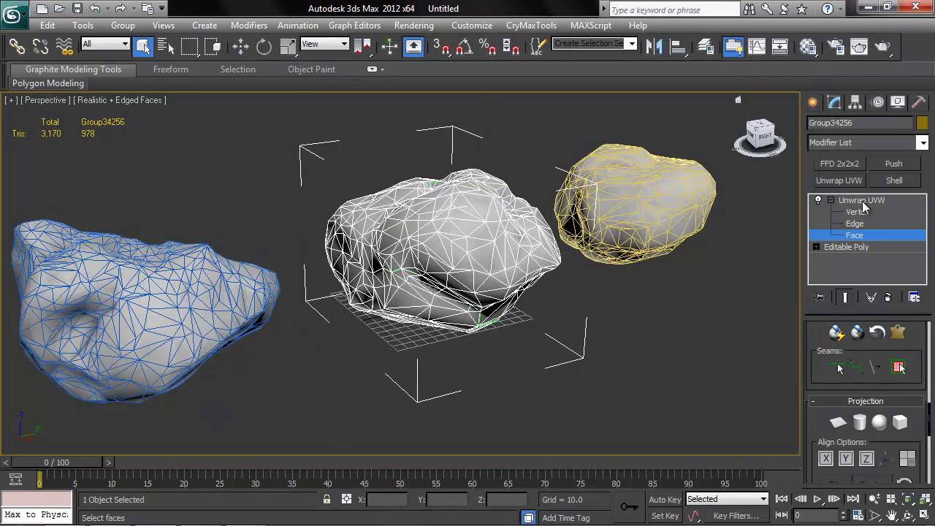
click(850, 248)
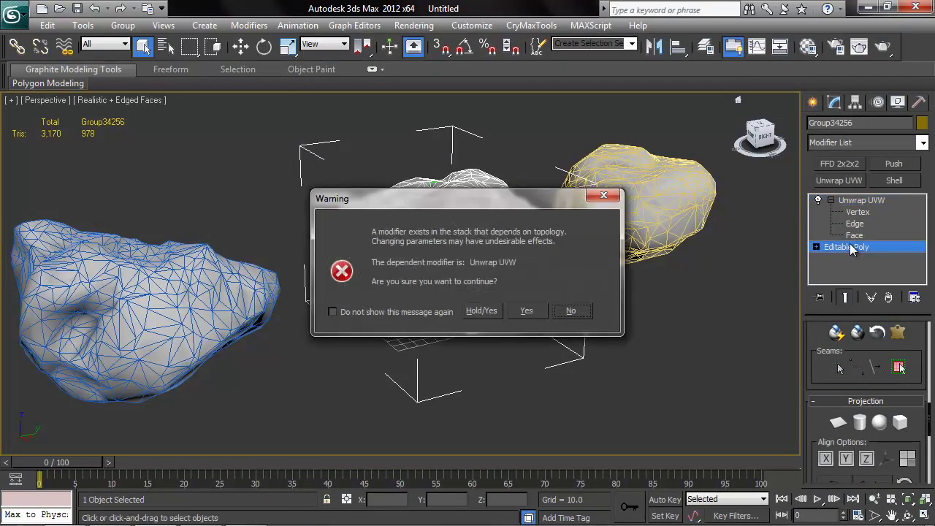
click(603, 195)
right_click(407, 246)
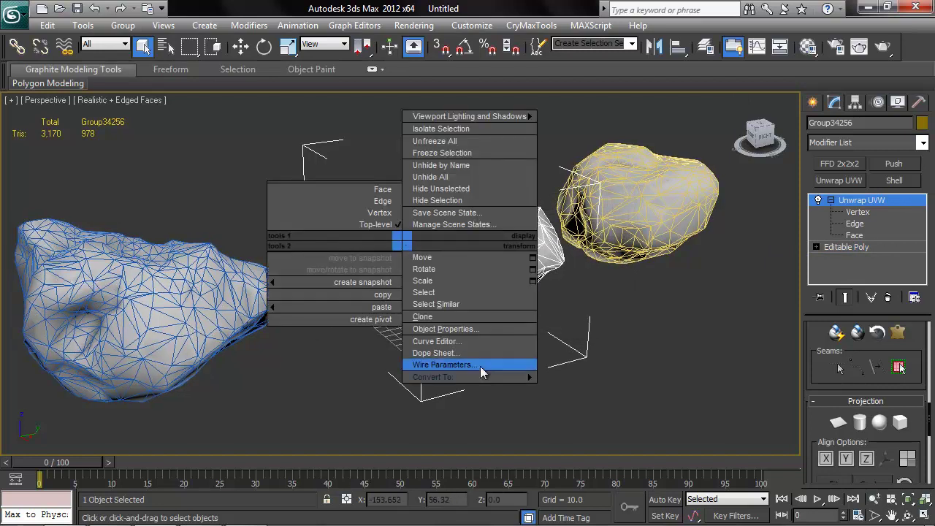
click(555, 387)
scroll(866, 366, down, 5)
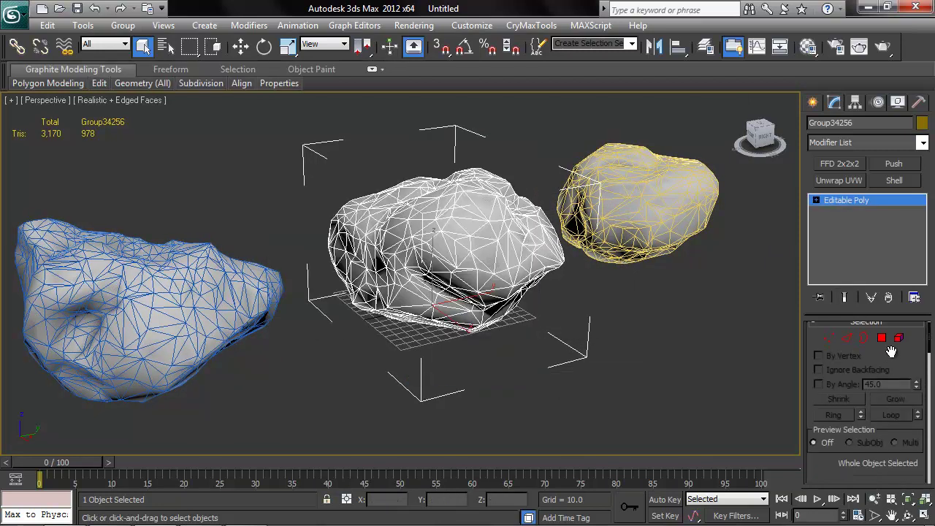
scroll(865, 363, up, 4)
drag(865, 363, 864, 314)
drag(831, 439, 877, 280)
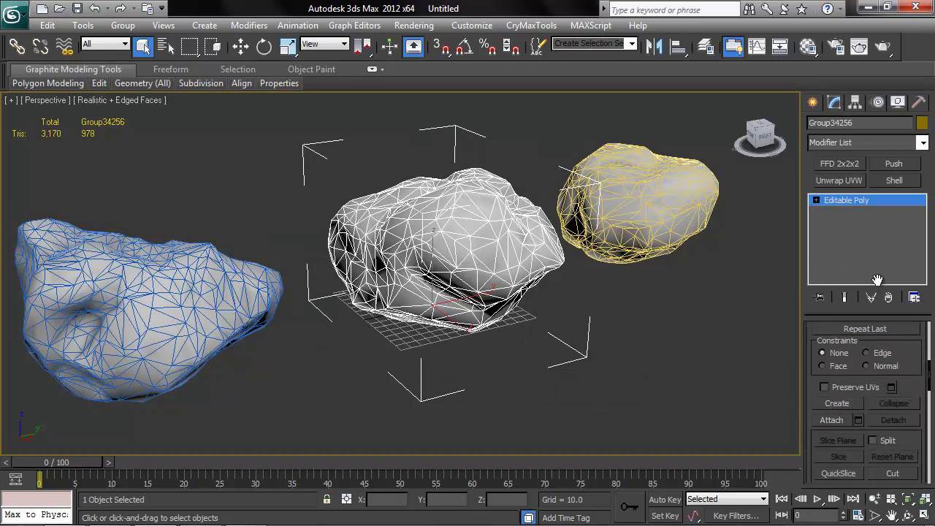
click(615, 188)
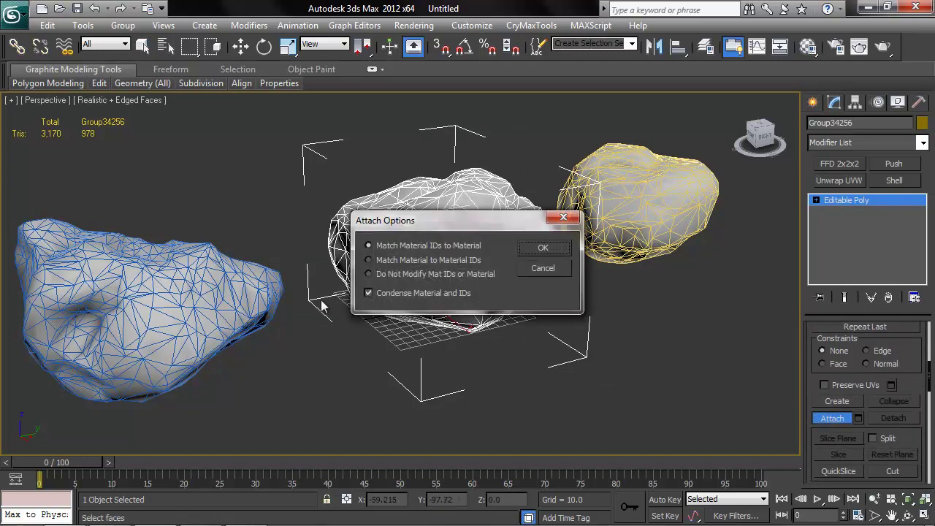
click(543, 273)
Select all three rocks and assign the default material from the Material Editor to them
middle_drag(431, 227, 574, 242)
scroll(455, 258, down, 3)
key(m)
scroll(448, 252, down, 3)
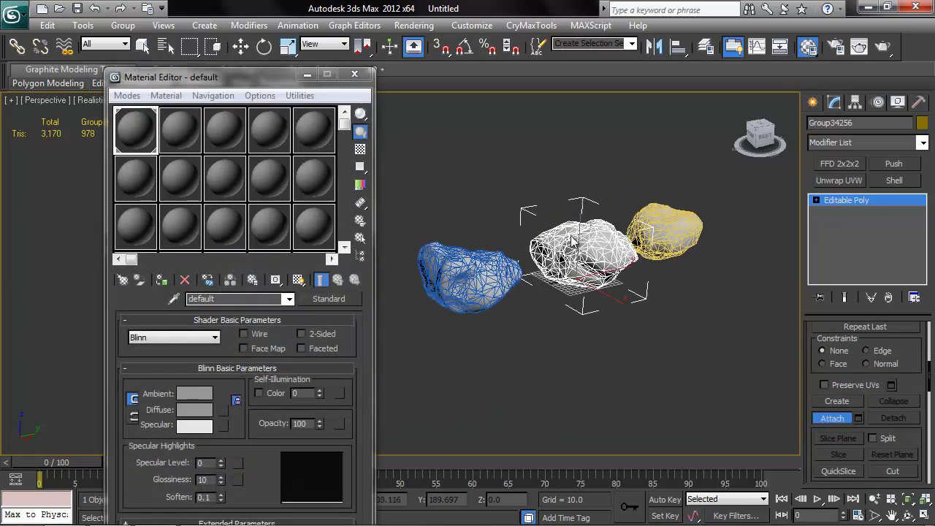
drag(729, 313, 728, 310)
drag(134, 127, 452, 298)
click(433, 296)
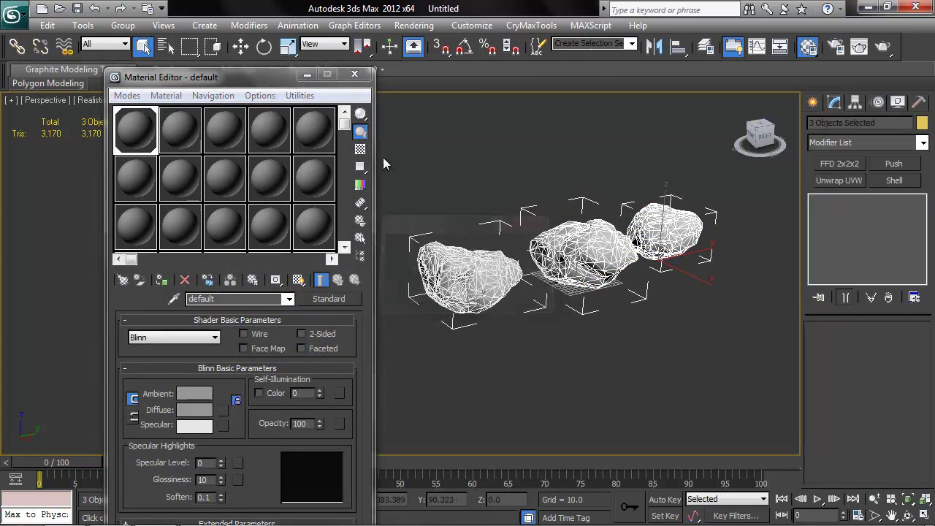
click(355, 74)
Attach the two outer rocks to the middle rock to make one Editable Poly object
click(555, 252)
scroll(556, 252, up, 2)
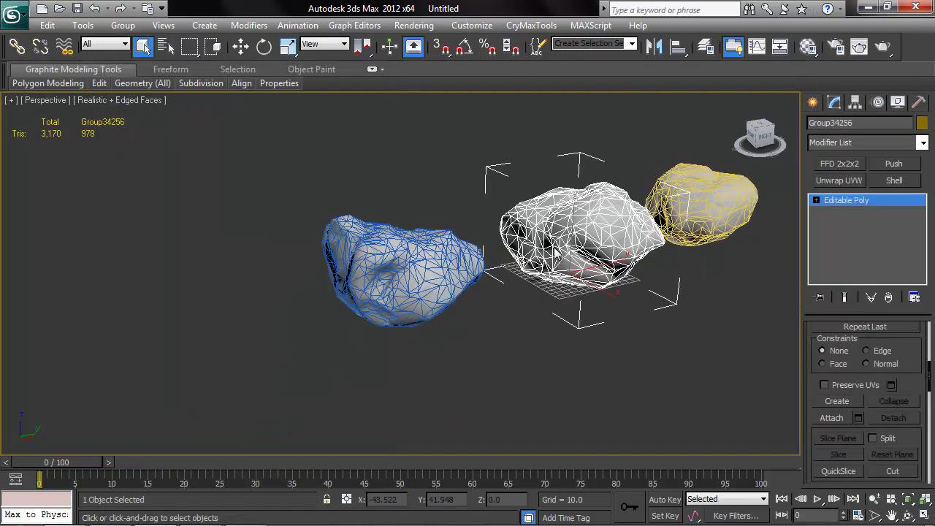
click(431, 266)
middle_drag(431, 267, 336, 285)
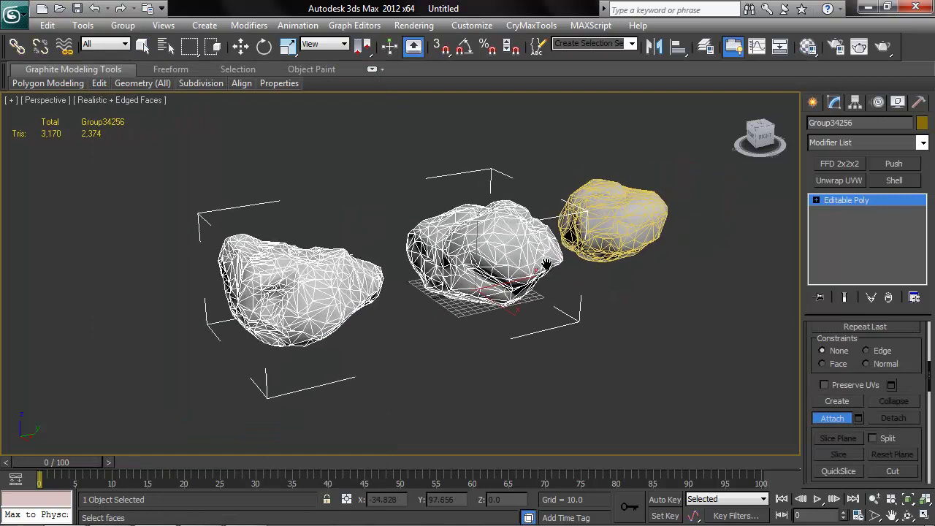
click(606, 220)
middle_drag(556, 246, 533, 260)
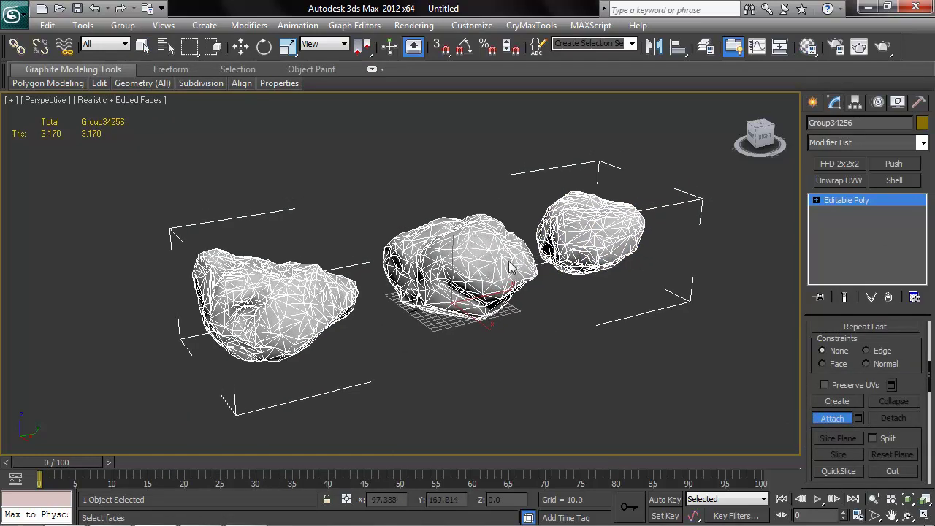
Apply an Unwrap UVW modifier to the combined rocks, switch to its Edge level and close the UV editor
click(838, 181)
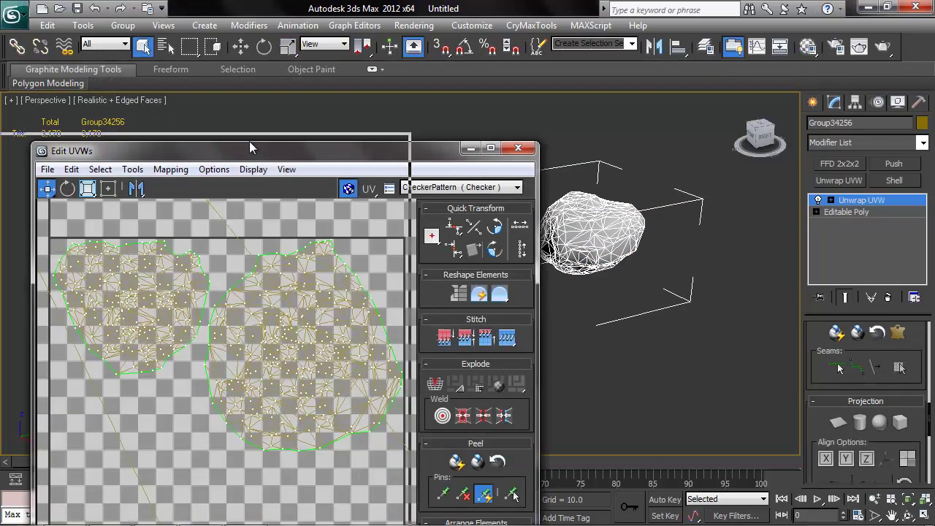
drag(250, 147, 78, 134)
scroll(548, 215, up, 4)
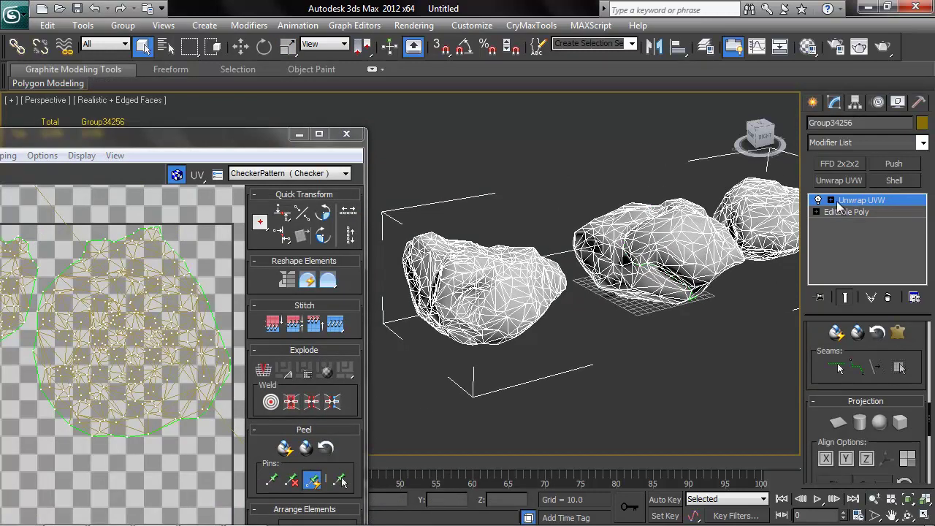
scroll(544, 269, up, 3)
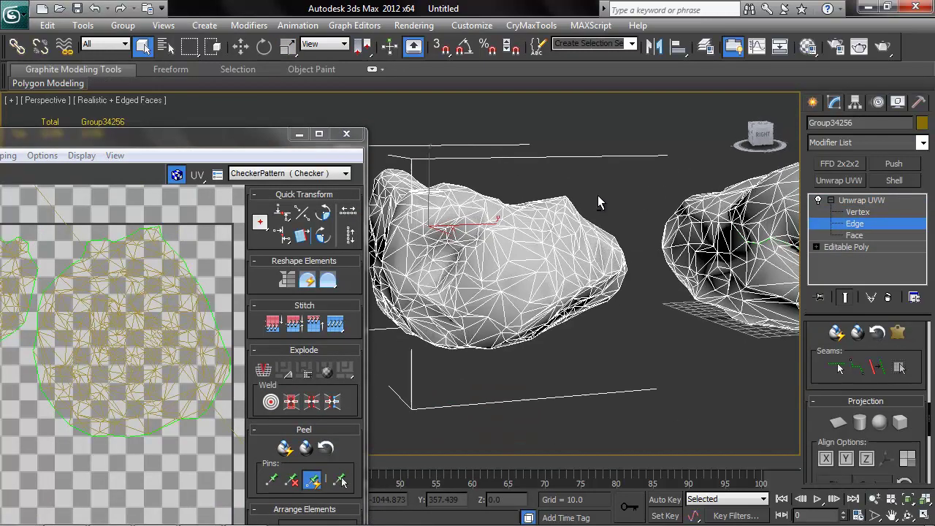
click(346, 133)
Trace a point-to-point seam around the largest rock, starting along the crease in its side
scroll(525, 203, up, 3)
scroll(441, 267, down, 5)
alt+middle_drag(442, 268, 537, 285)
scroll(537, 285, up, 2)
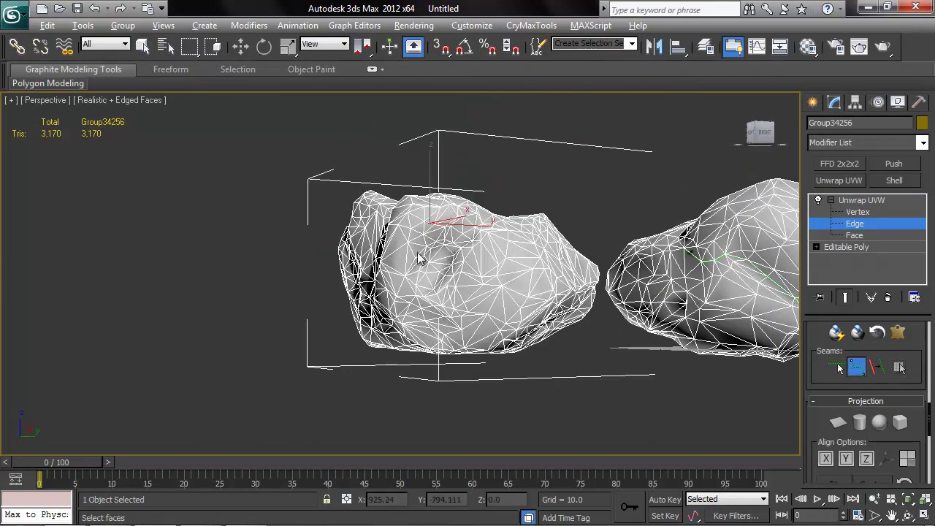
scroll(418, 258, up, 4)
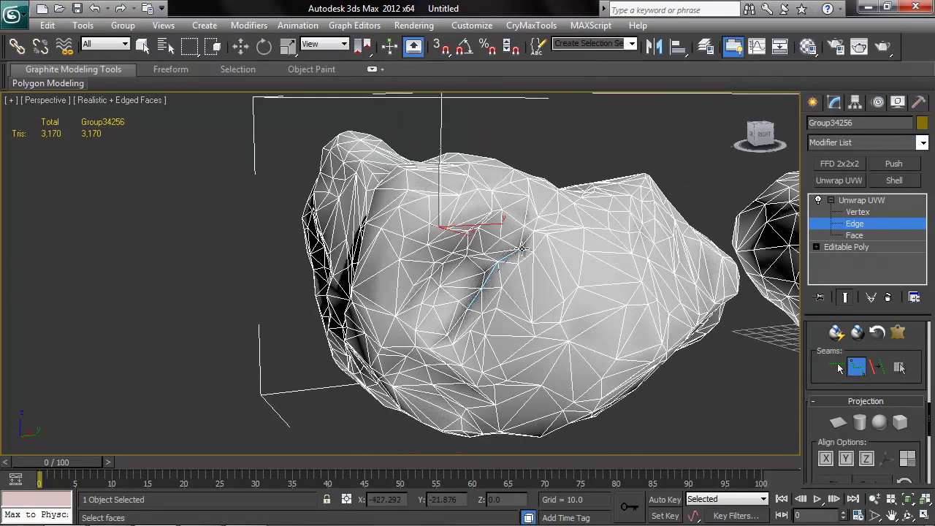
alt+middle_drag(520, 249, 413, 300)
scroll(412, 296, down, 4)
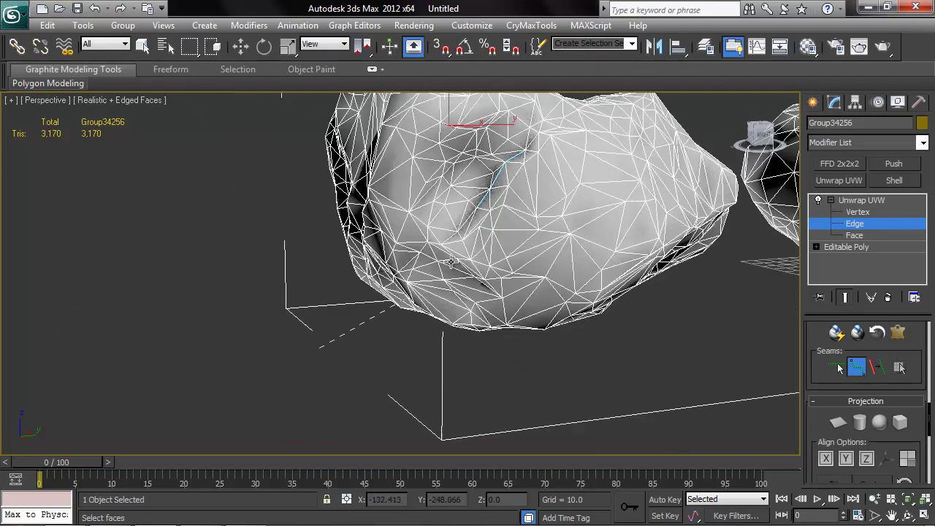
scroll(438, 303, up, 5)
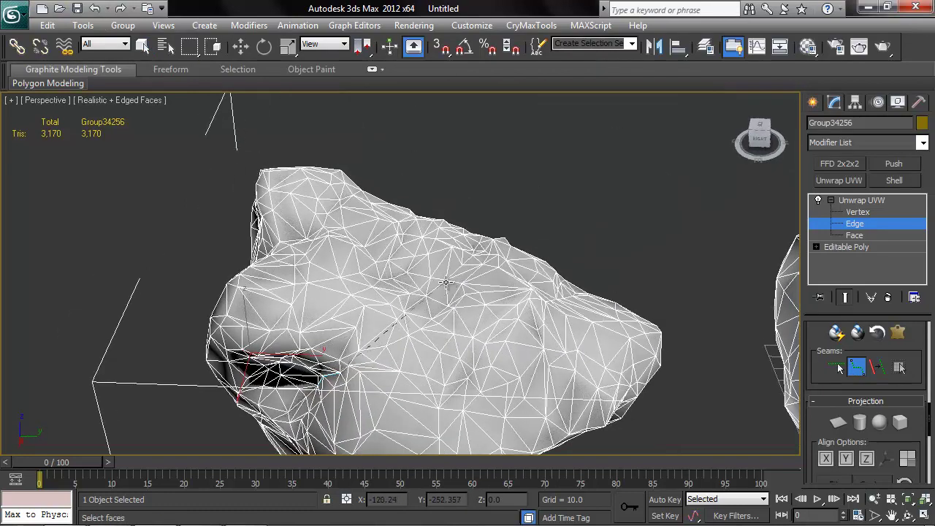
alt+middle_drag(445, 282, 367, 287)
scroll(306, 258, up, 4)
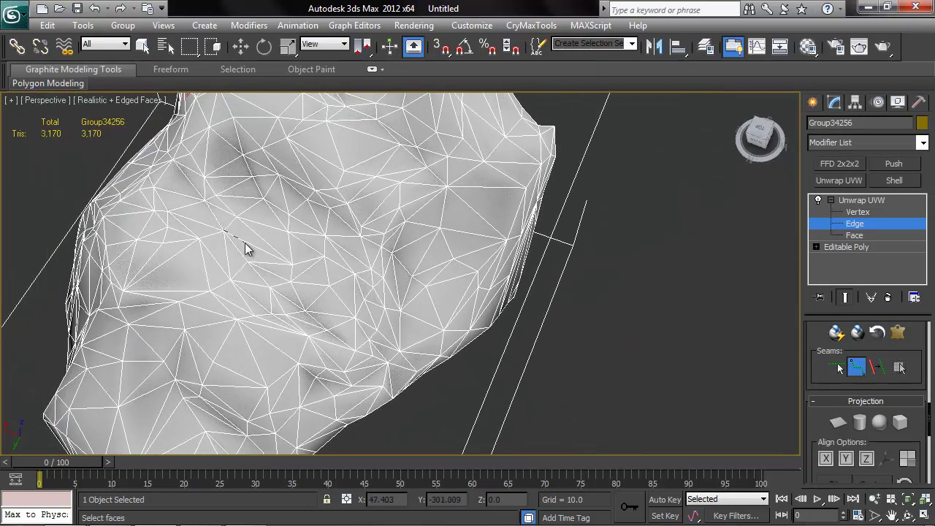
alt+middle_drag(354, 350, 354, 210)
scroll(369, 234, up, 3)
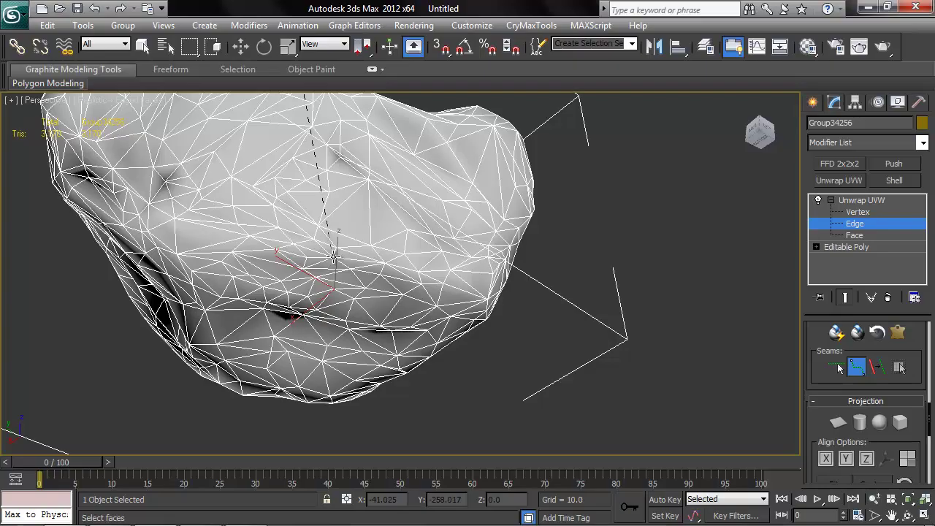
alt+middle_drag(392, 272, 472, 293)
scroll(401, 263, down, 3)
scroll(447, 314, up, 3)
scroll(553, 278, up, 3)
middle_drag(507, 237, 514, 241)
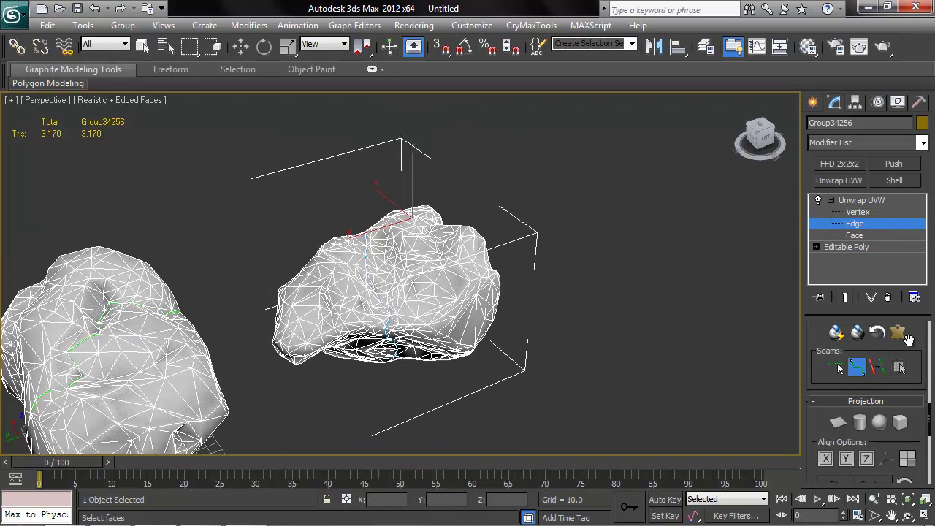
Reopen the UV editor, switch to the Face level and select the faces of the seamed rock
drag(908, 337, 908, 517)
drag(918, 355, 918, 424)
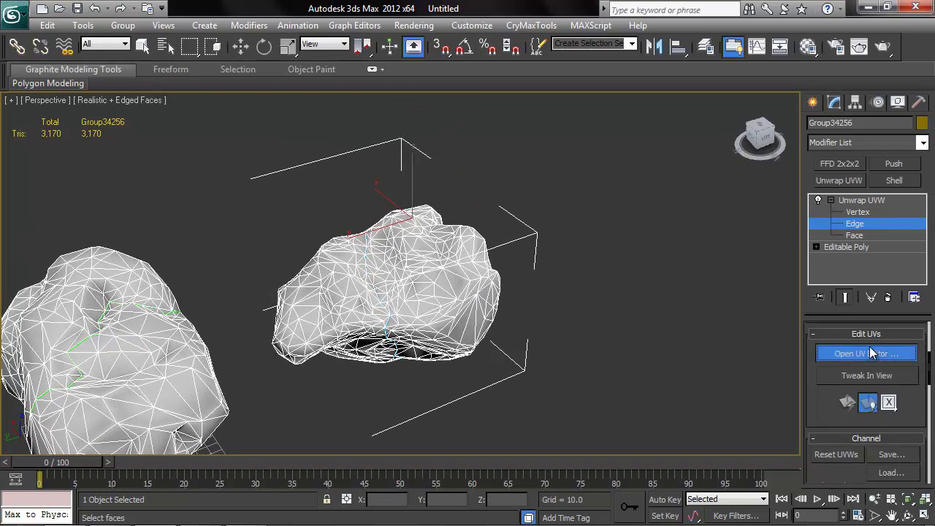
click(865, 353)
click(854, 235)
middle_drag(391, 237, 504, 211)
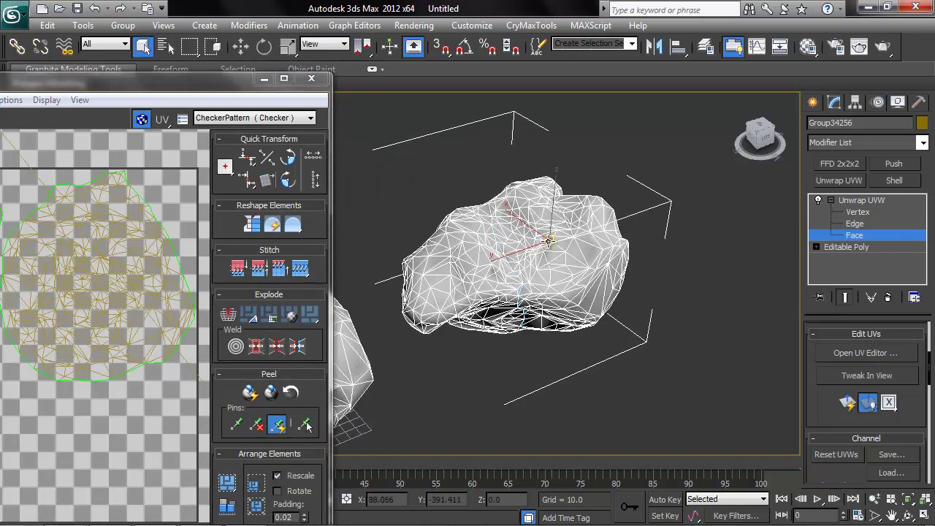
drag(652, 155, 401, 425)
alt+middle_drag(402, 424, 440, 318)
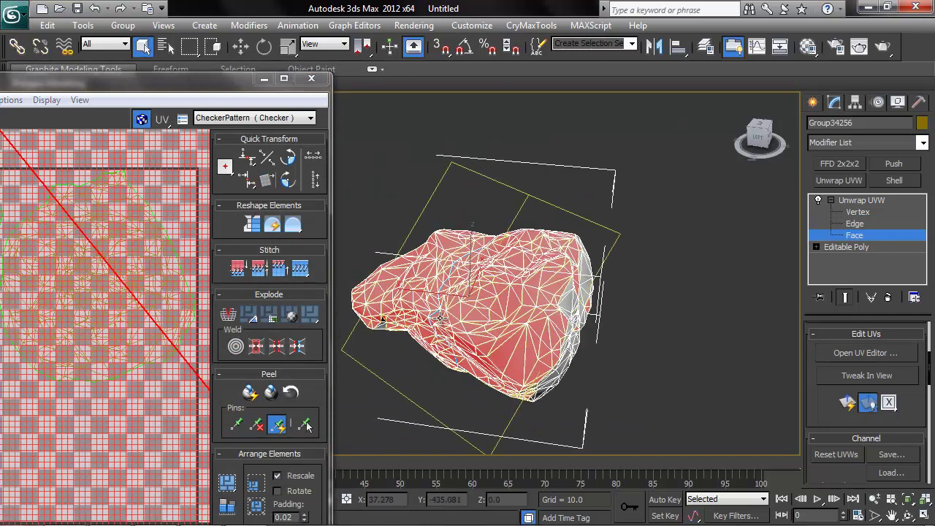
drag(141, 87, 146, 84)
middle_drag(591, 267, 612, 191)
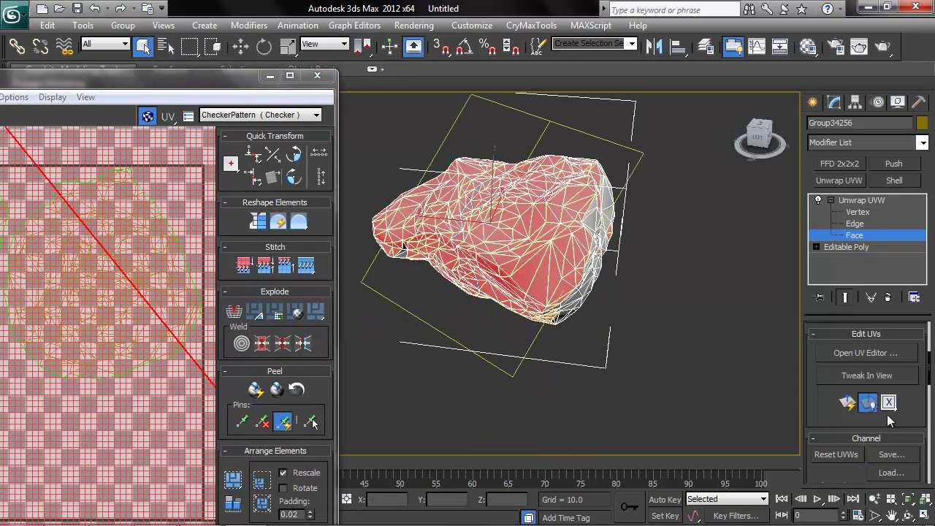
Extend the face selection over the whole seamed rock and bring the modifier's Peel and seam tools into view
drag(912, 428, 910, 296)
drag(880, 459, 876, 417)
drag(906, 351, 878, 521)
scroll(911, 420, up, 3)
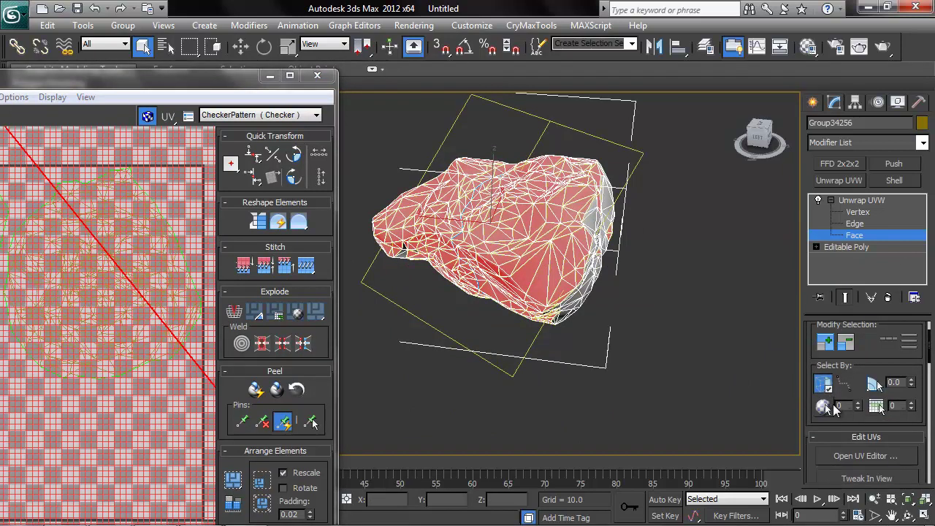
scroll(884, 361, up, 2)
drag(143, 93, 193, 71)
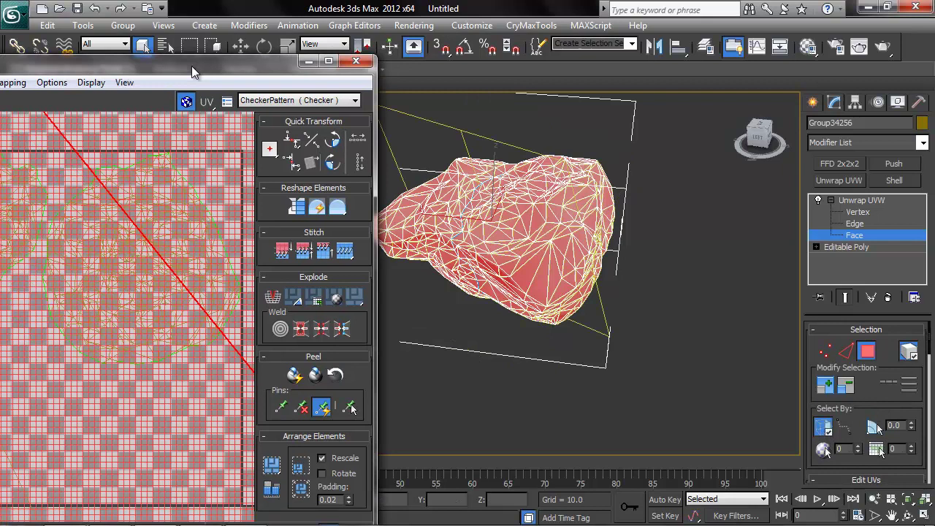
drag(886, 404, 860, 271)
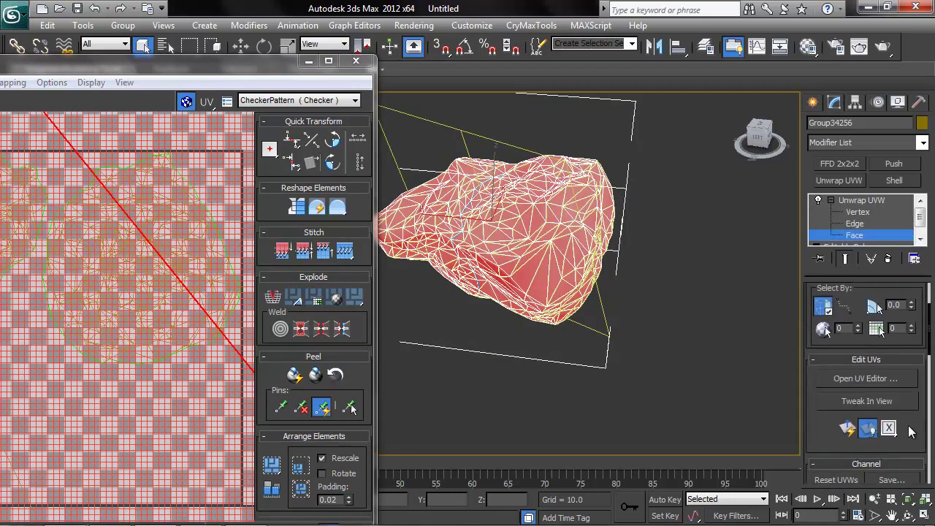
drag(913, 416, 912, 208)
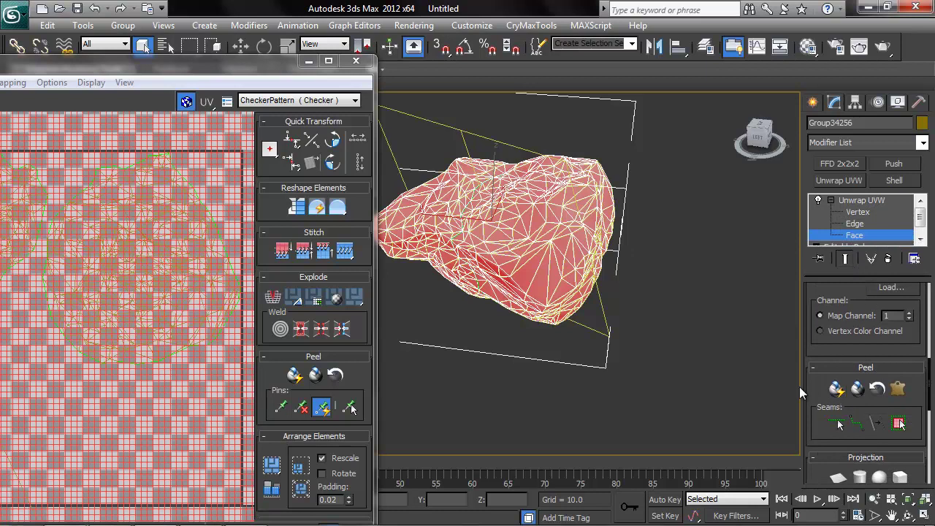
Scale down the seamed rock's UV shells and move them beside the large shell that is still unpelted
middle_drag(164, 242, 125, 210)
scroll(146, 248, down, 10)
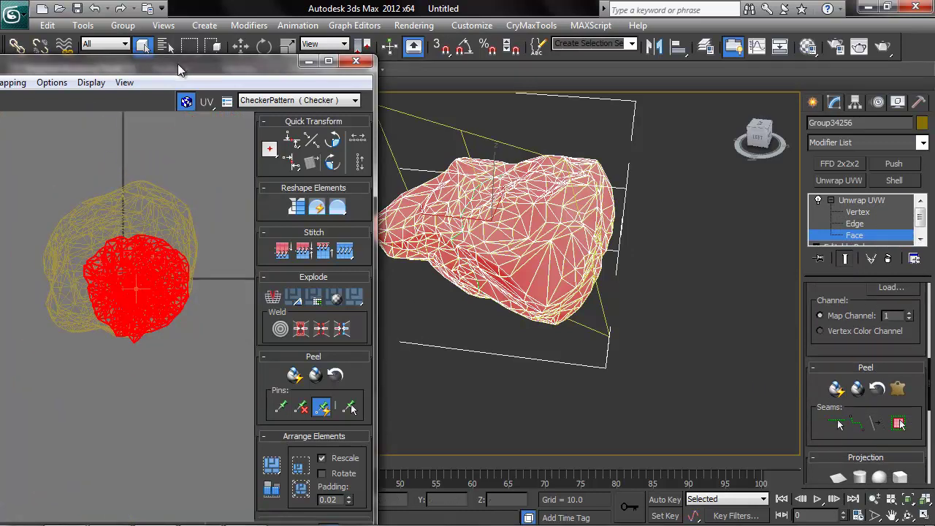
drag(177, 64, 248, 54)
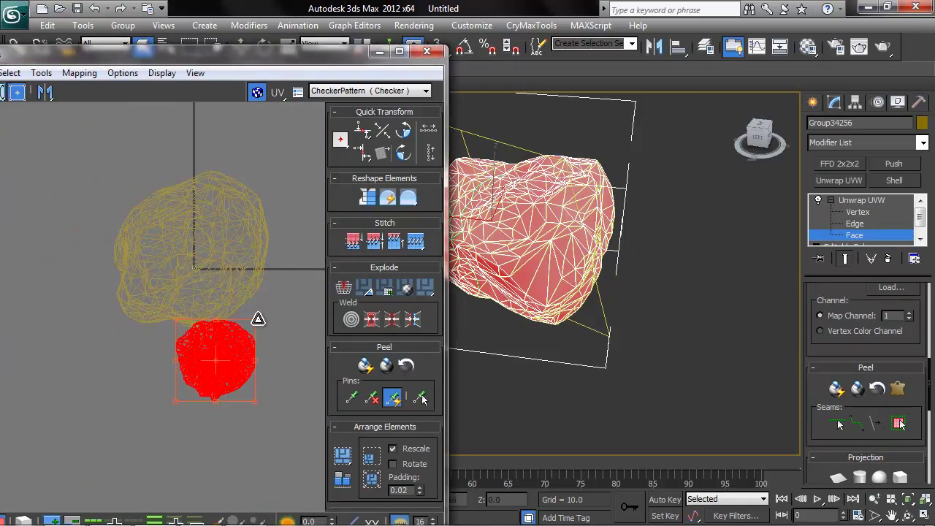
drag(241, 337, 301, 275)
click(252, 240)
alt+middle_drag(588, 218, 658, 234)
click(293, 278)
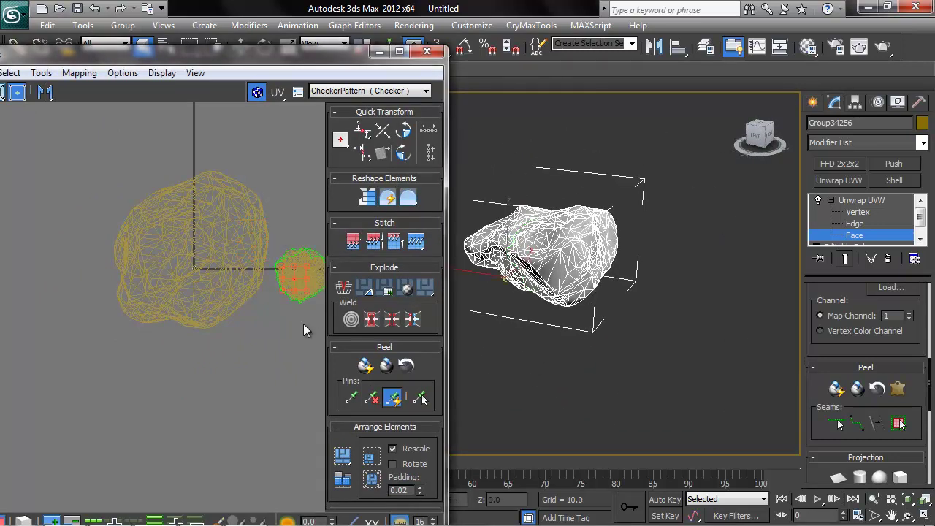
Separate the seamed rock's two overlapping UV shells by moving one of them above the other
click(303, 323)
middle_drag(304, 323, 294, 327)
middle_drag(596, 213, 641, 222)
drag(697, 173, 535, 345)
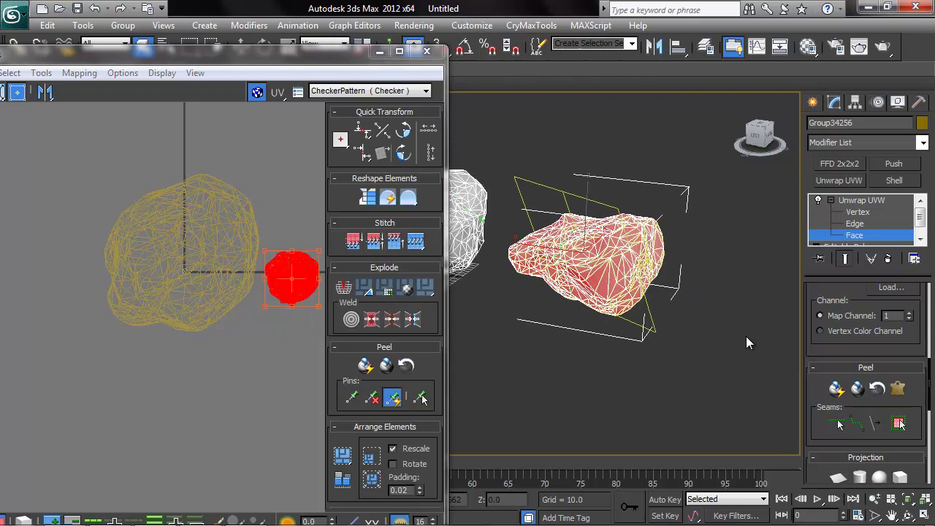
scroll(314, 324, up, 3)
click(251, 380)
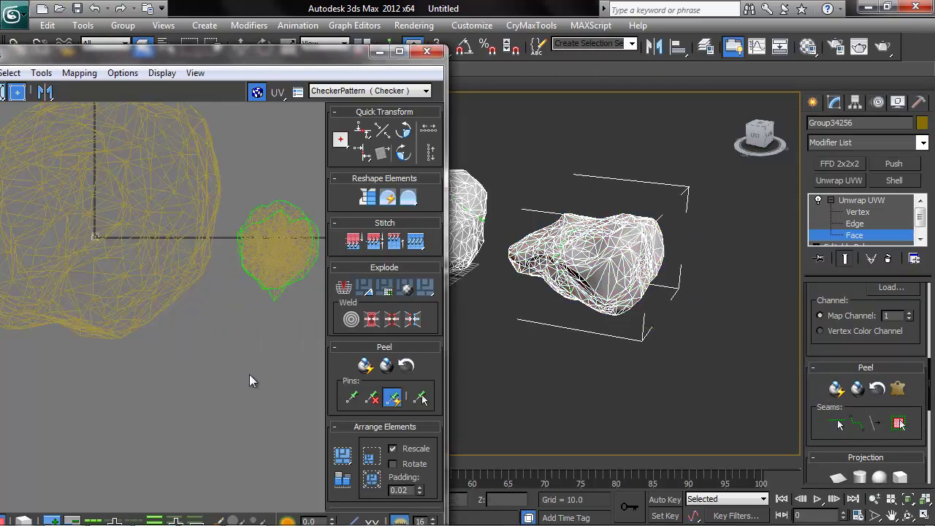
middle_drag(278, 296, 231, 315)
drag(180, 49, 208, 9)
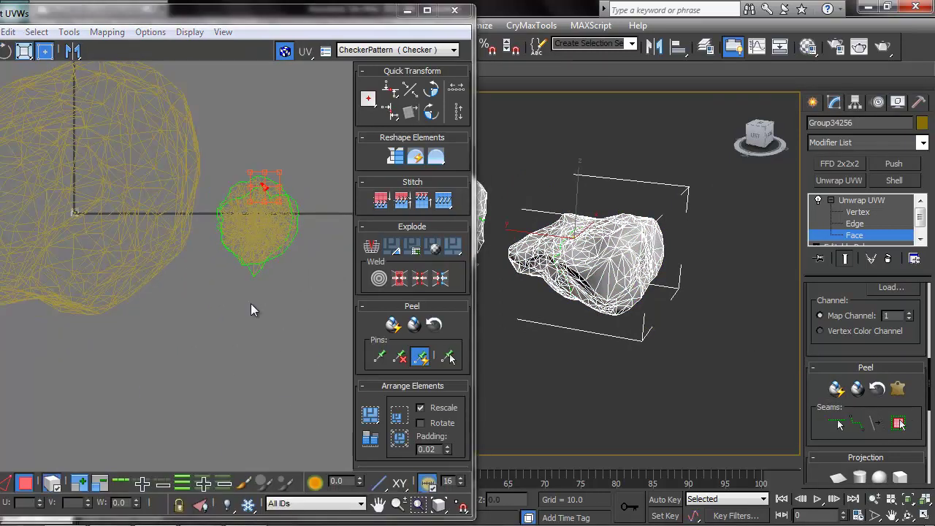
click(246, 190)
drag(247, 190, 254, 99)
middle_drag(254, 99, 321, 100)
Move the large unpelted shell down and away from the two smaller shells
click(195, 175)
drag(195, 176, 69, 402)
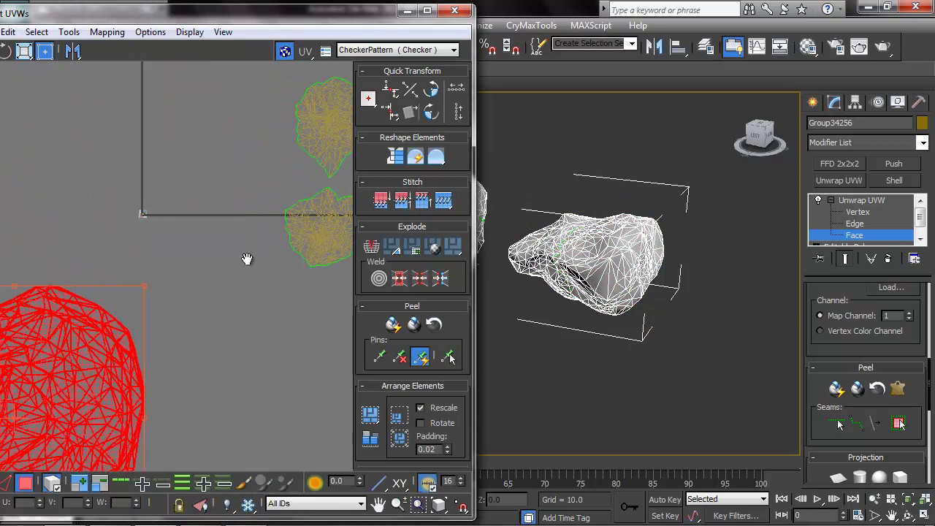
middle_drag(246, 261, 191, 262)
scroll(192, 261, down, 2)
Scale down the seamed rock's two shells together and place them just outside the UV tile beside the finished shells
drag(202, 96, 317, 309)
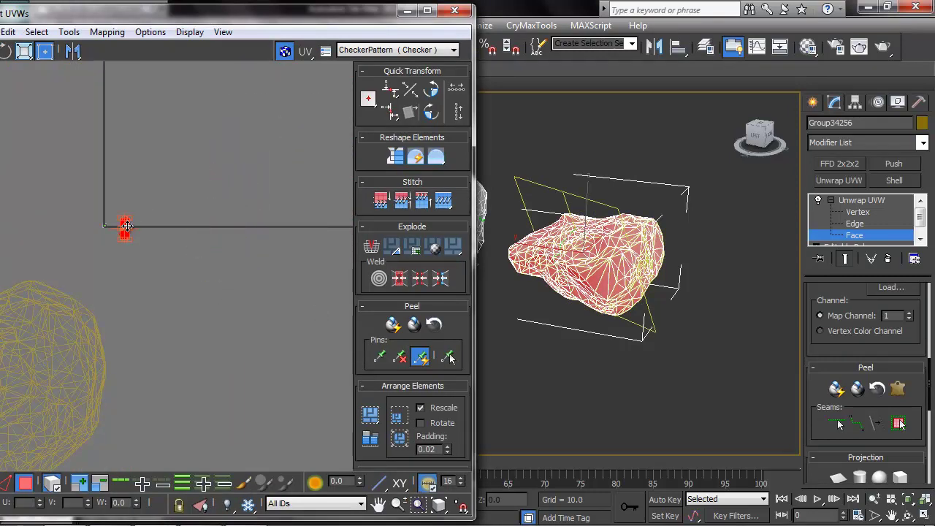
drag(127, 226, 102, 226)
scroll(101, 225, up, 3)
middle_drag(125, 226, 182, 225)
scroll(176, 225, up, 3)
ctrl+drag(203, 109, 106, 370)
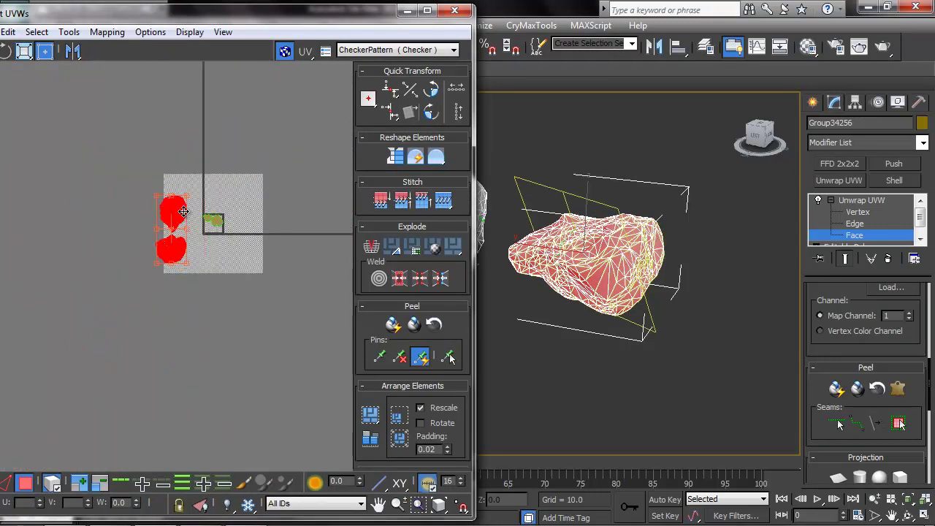
drag(183, 211, 202, 196)
scroll(209, 201, up, 5)
ctrl+drag(184, 119, 153, 289)
click(261, 179)
middle_drag(182, 284, 164, 221)
scroll(128, 225, up, 1)
Pelt map the upper of the two outside shells, relax and commit it, and reapply the CheckerPattern texture
click(125, 227)
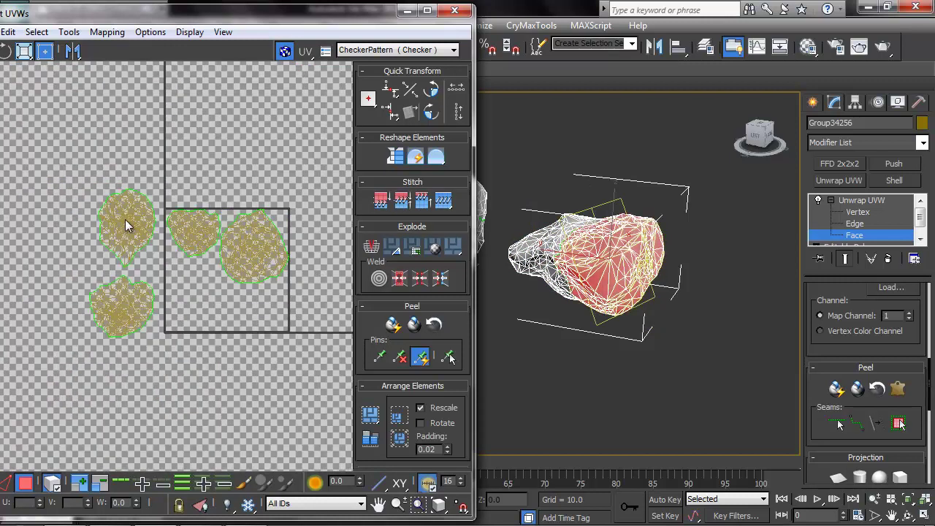
click(898, 389)
click(429, 118)
click(429, 120)
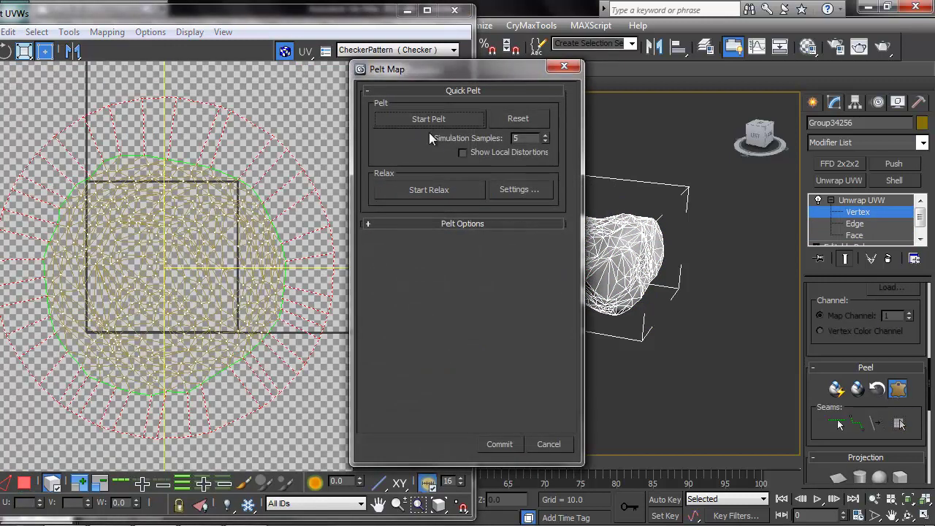
click(439, 190)
click(440, 192)
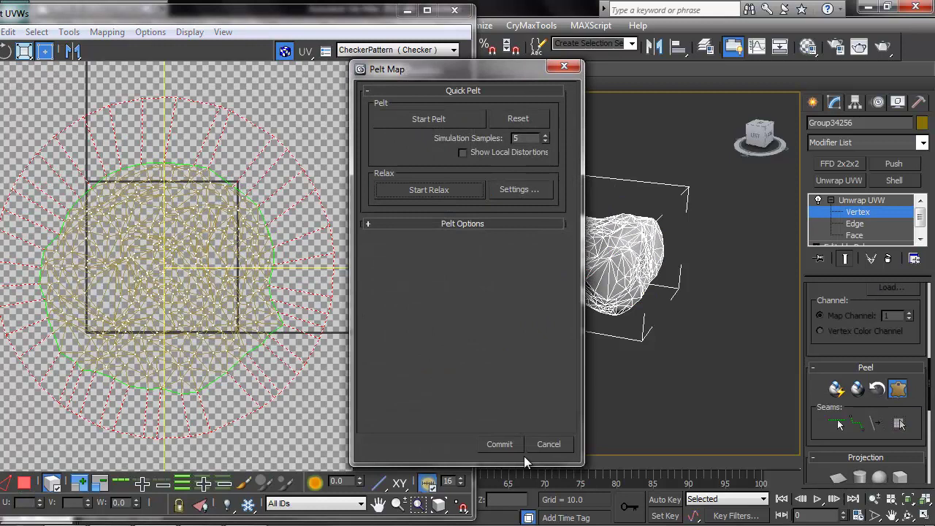
click(502, 444)
click(380, 50)
click(374, 64)
Scale down the newly pelted shell and place it in the lower-left corner of the UV tile
scroll(621, 256, up, 5)
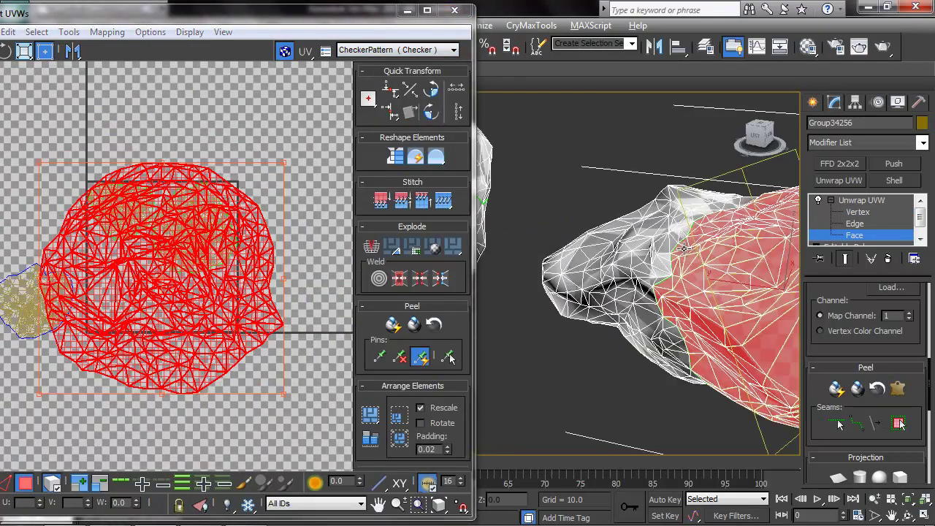
alt+middle_drag(621, 255, 627, 238)
middle_drag(245, 232, 232, 230)
drag(271, 162, 108, 312)
drag(62, 365, 103, 302)
middle_drag(103, 303, 198, 273)
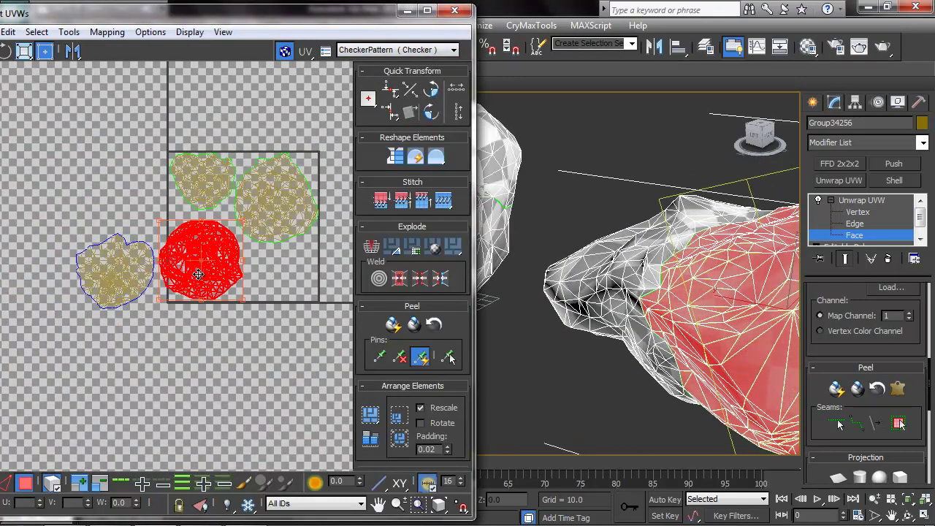
Pelt map the rock's remaining shell outside the UV tile, relaxing the result before committing it
click(125, 273)
click(897, 388)
click(419, 117)
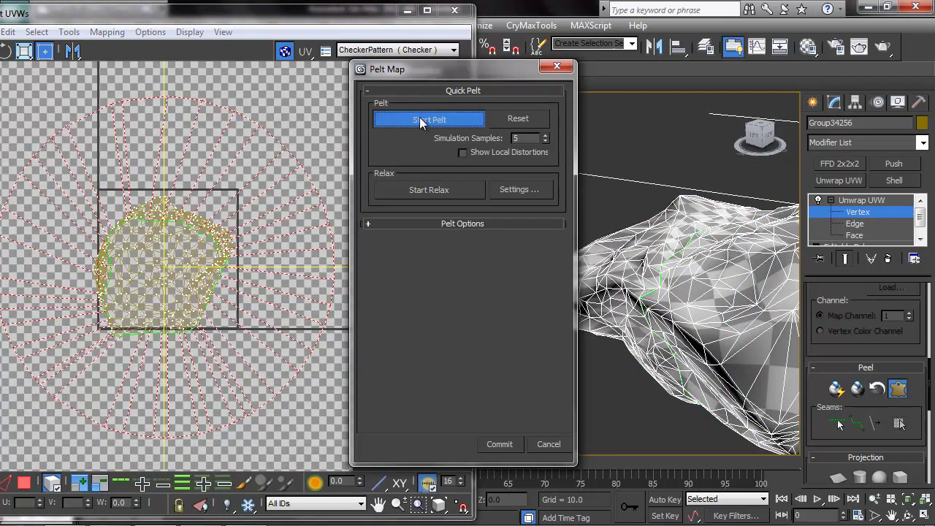
click(429, 190)
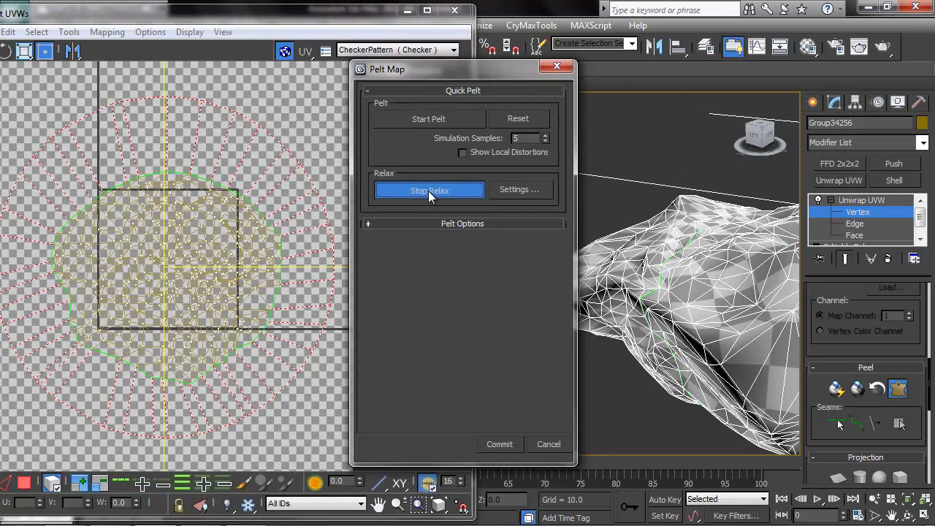
click(429, 190)
click(500, 444)
Scale down the second pelted shell and place it in the lower-right corner of the UV tile
drag(282, 171, 132, 312)
drag(98, 349, 215, 315)
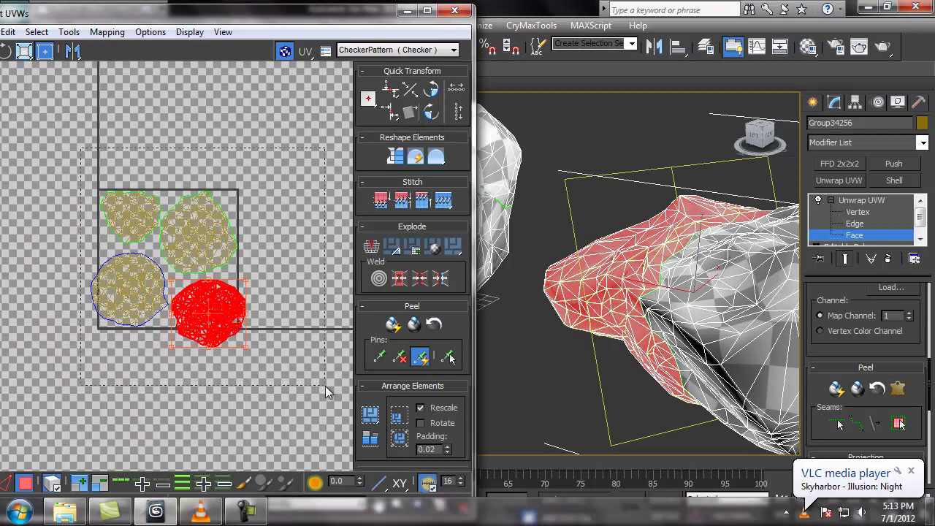
drag(325, 386, 327, 387)
Select the faces of the remaining unpelted rock and close the UV editor to work on its seam
click(568, 236)
scroll(570, 238, down, 4)
middle_drag(603, 275, 798, 274)
scroll(633, 255, up, 3)
click(633, 255)
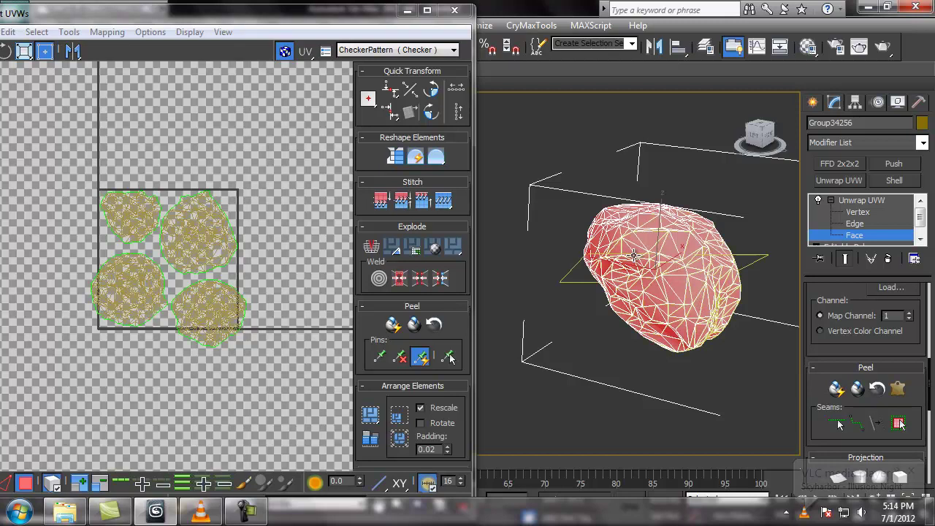
alt+middle_drag(685, 251, 541, 205)
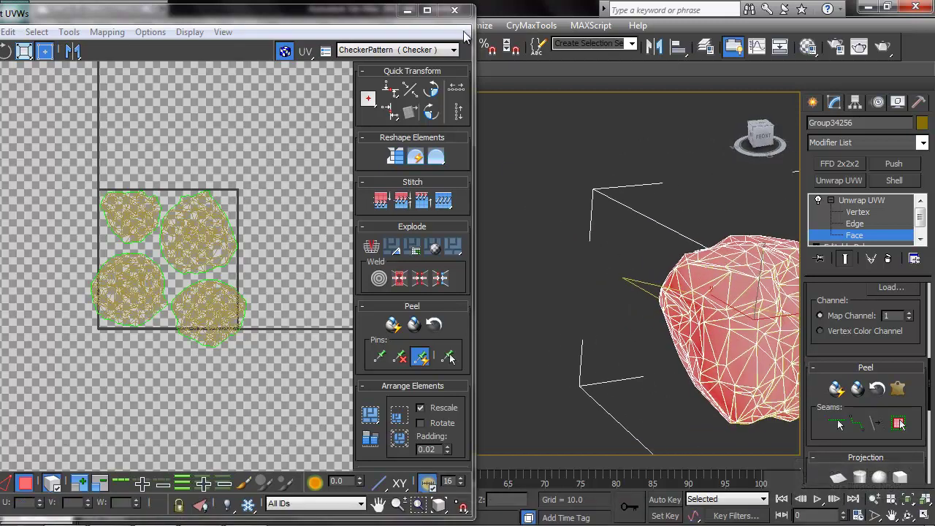
click(460, 15)
middle_drag(692, 262, 494, 179)
key(z)
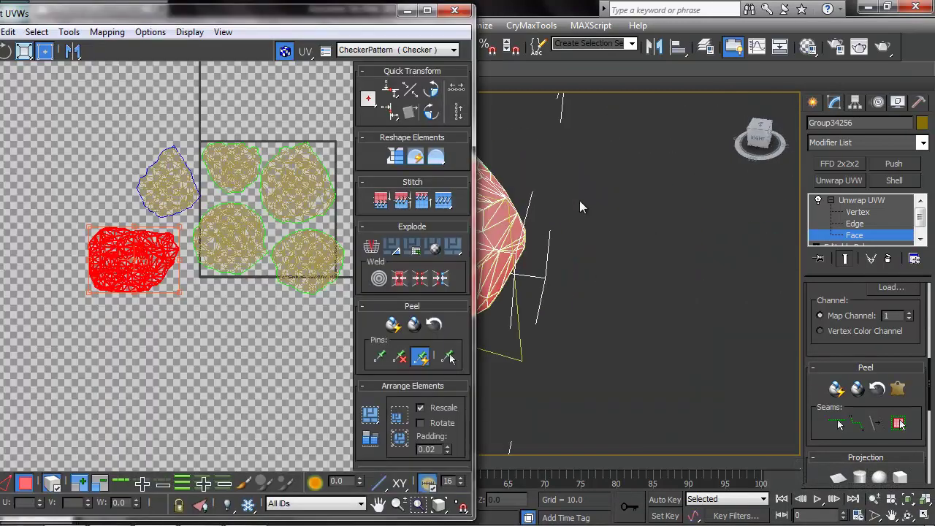
Reapply the CheckerPattern texture to check the last rock's unwrapped shells
middle_drag(579, 200, 697, 192)
alt+middle_drag(555, 183, 624, 203)
click(392, 54)
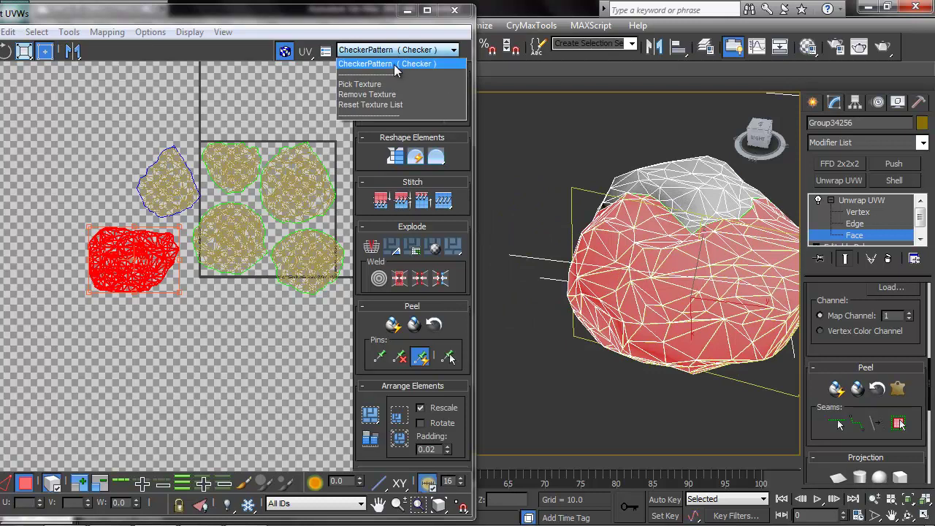
click(395, 69)
Select all UV shells and rescale the elements to a matching texel density
key(ctrl+a)
scroll(628, 192, down, 4)
alt+middle_drag(626, 192, 674, 174)
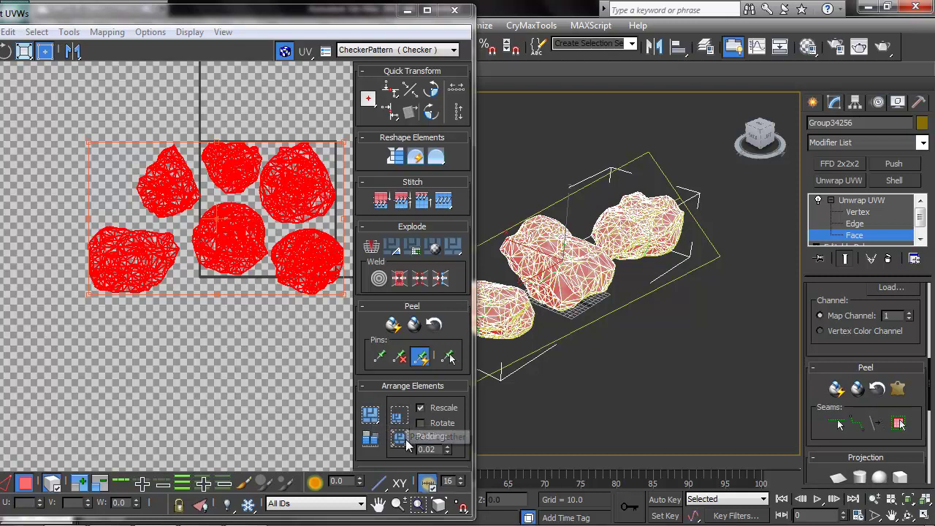
click(376, 440)
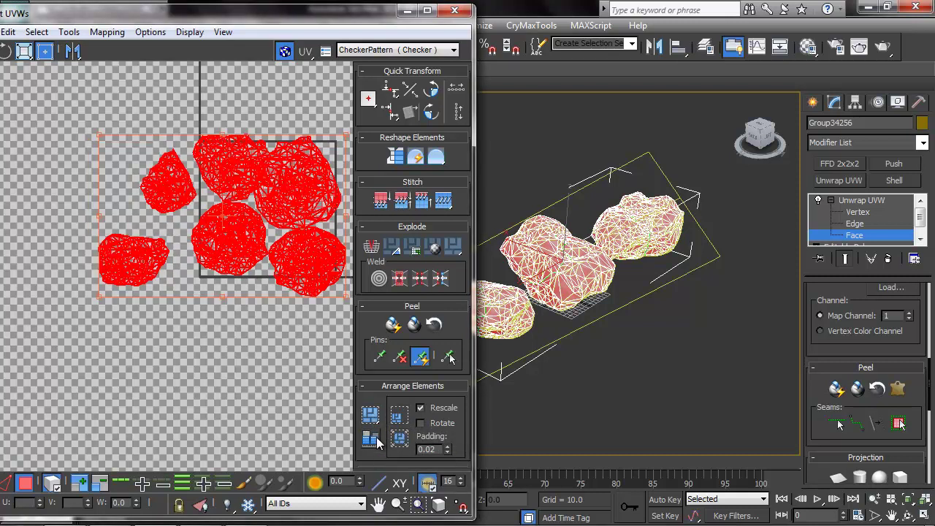
click(244, 329)
middle_drag(241, 214, 192, 228)
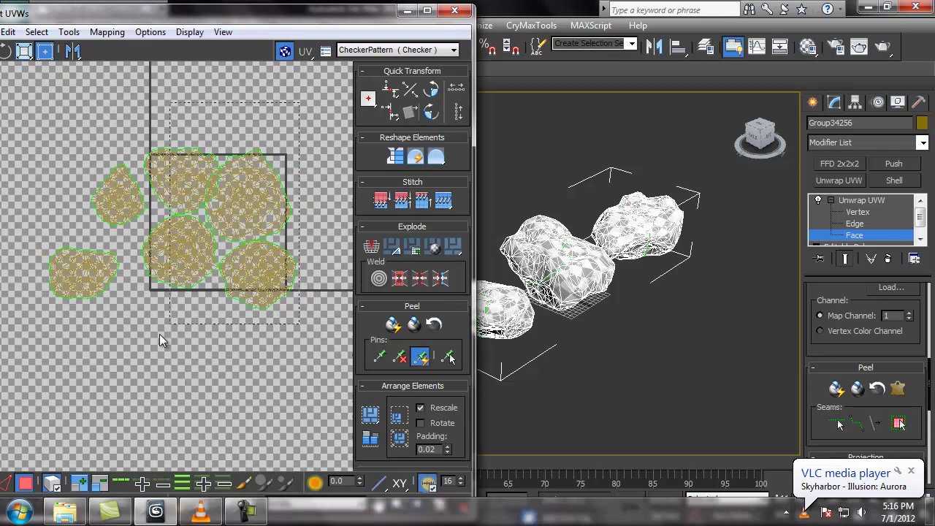
Reselect every UV shell and arrange them with Pack Together followed by Pack Custom
key(ctrl+a)
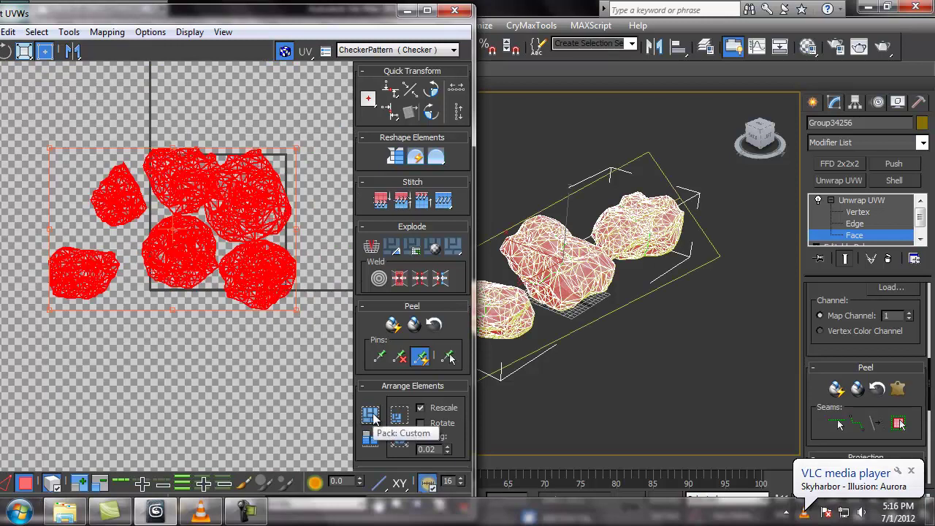
click(398, 418)
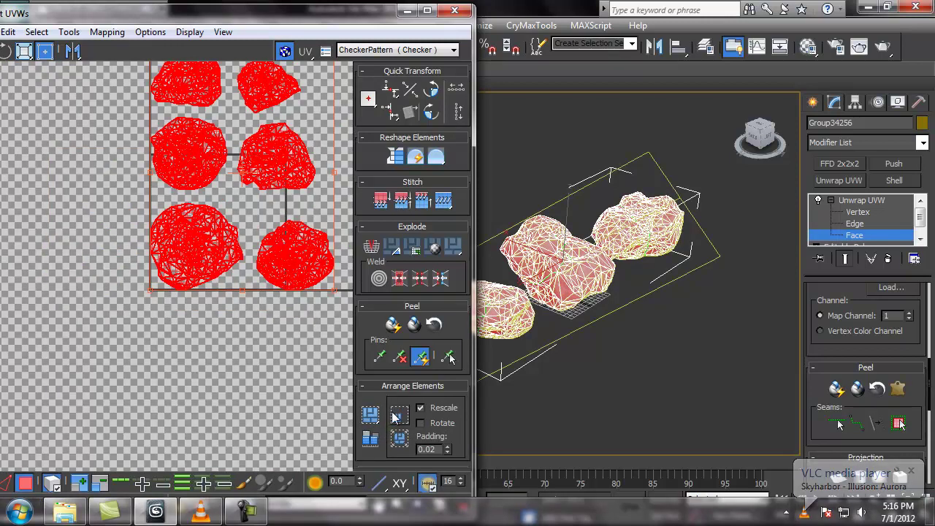
click(373, 416)
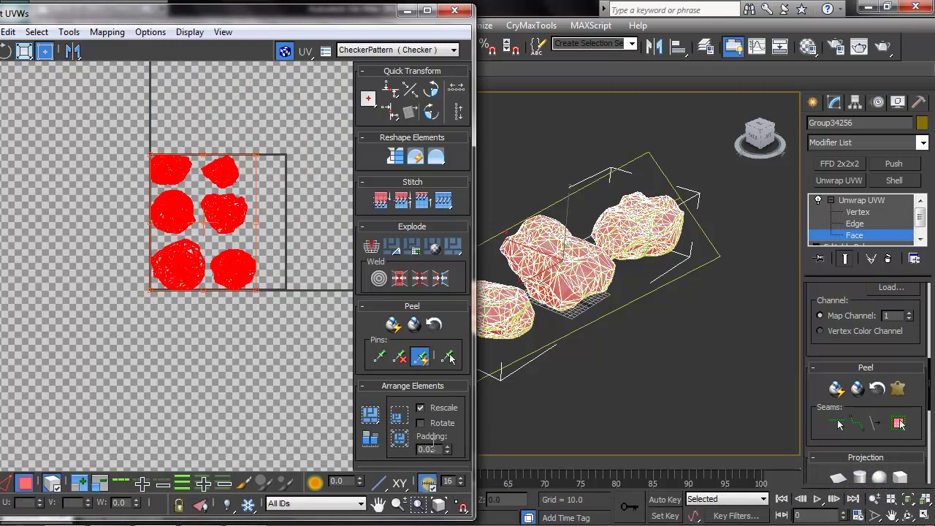
Pack the UVs with Recursive Packing at 0.02 padding, with Normalize Clusters and Rescale Clusters enabled
click(101, 32)
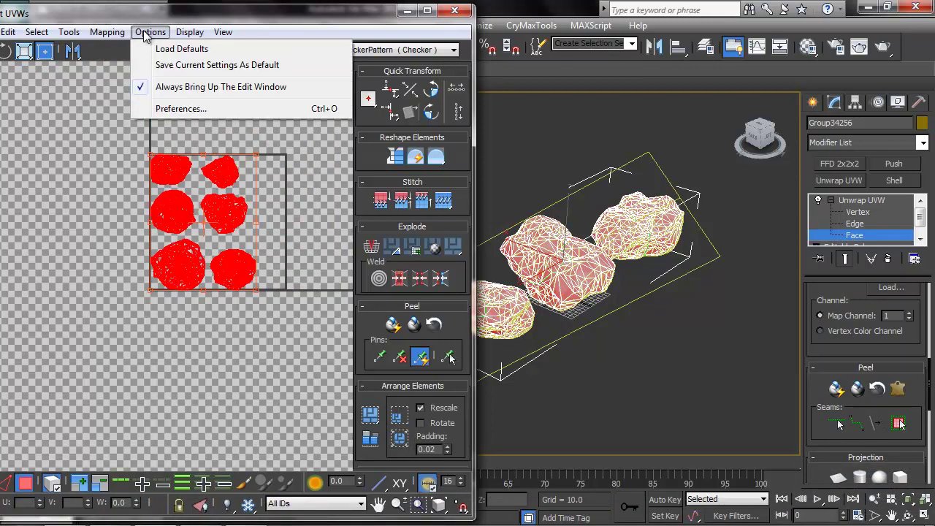
click(101, 222)
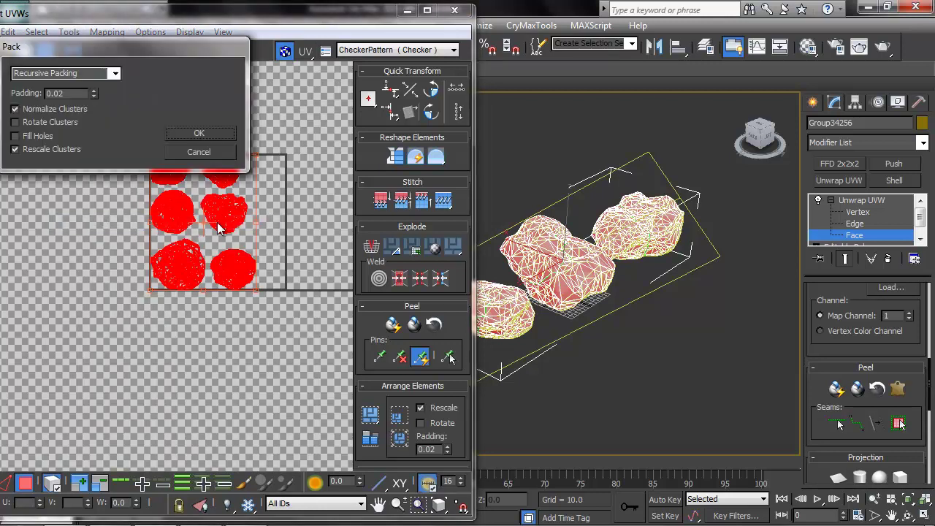
click(192, 135)
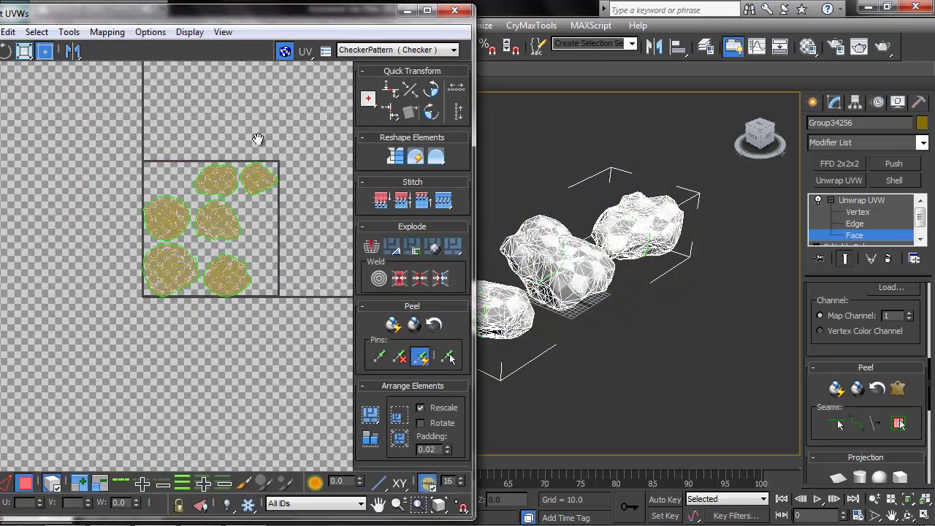
scroll(300, 210, up, 3)
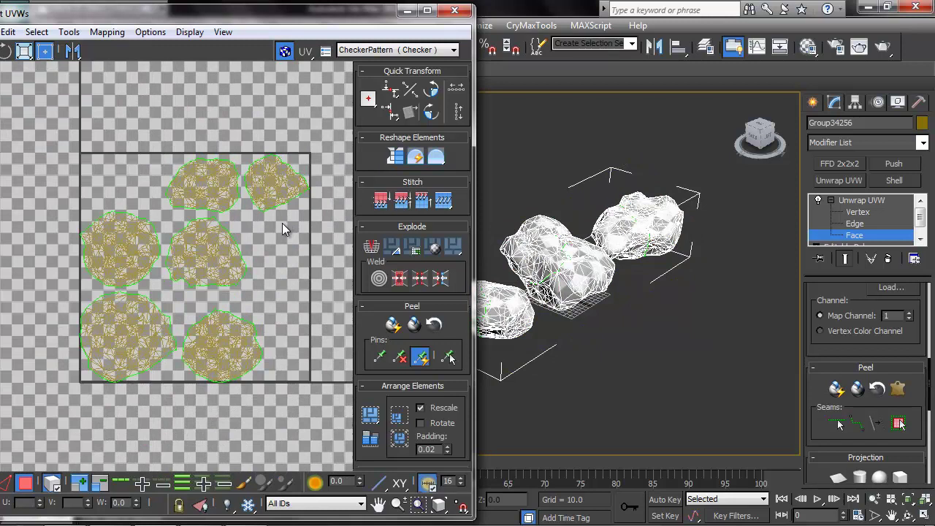
Turn off edge display on the rocks and inspect the checker pattern across all three in the shaded viewport
key(ctrl+a)
middle_drag(263, 240, 263, 210)
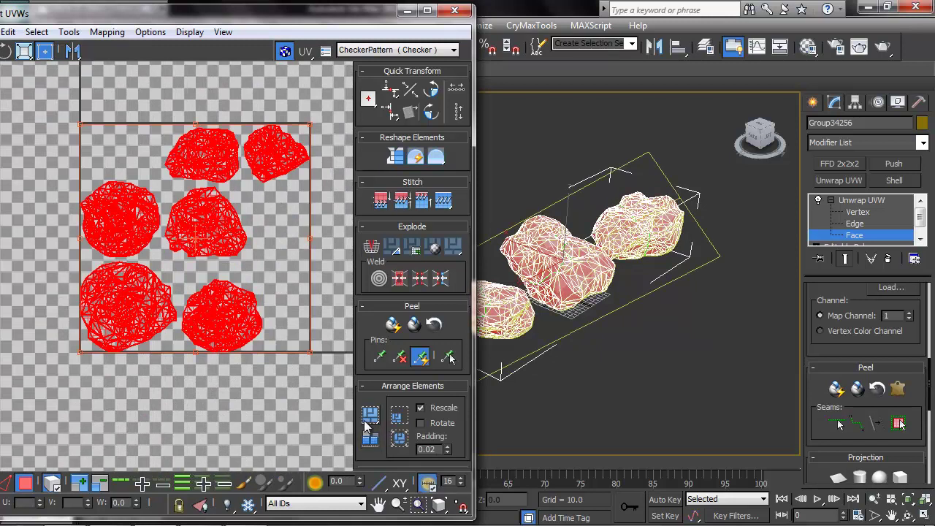
click(651, 175)
scroll(663, 212, up, 3)
alt+middle_drag(663, 211, 647, 252)
key(F4)
scroll(662, 209, down, 4)
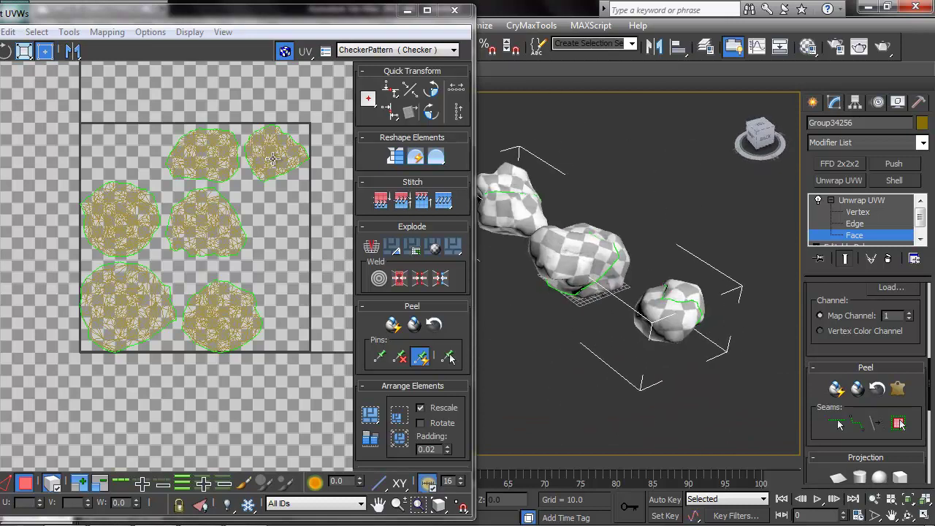
Move the two large left-column UV shells upward and fit the two middle shells closely beside them
click(282, 162)
drag(110, 219, 107, 168)
drag(135, 292, 129, 234)
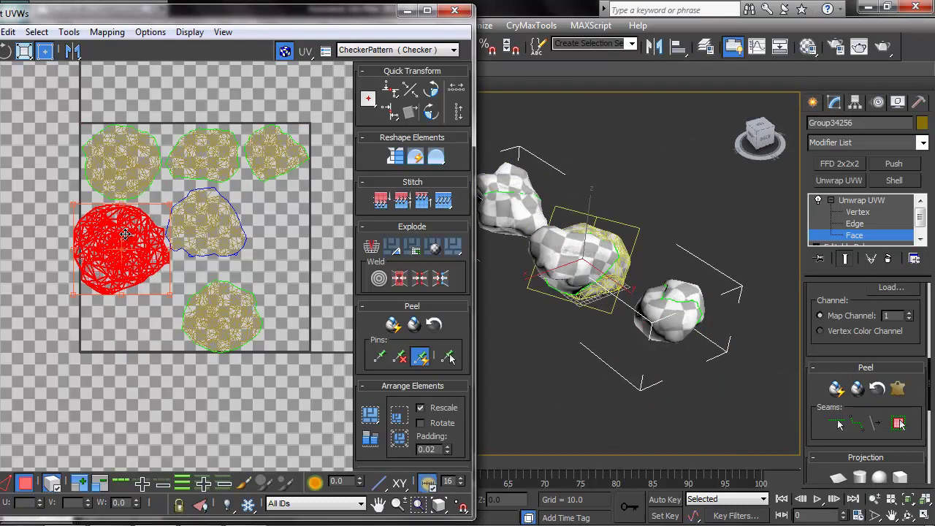
drag(205, 153, 201, 149)
drag(209, 218, 203, 214)
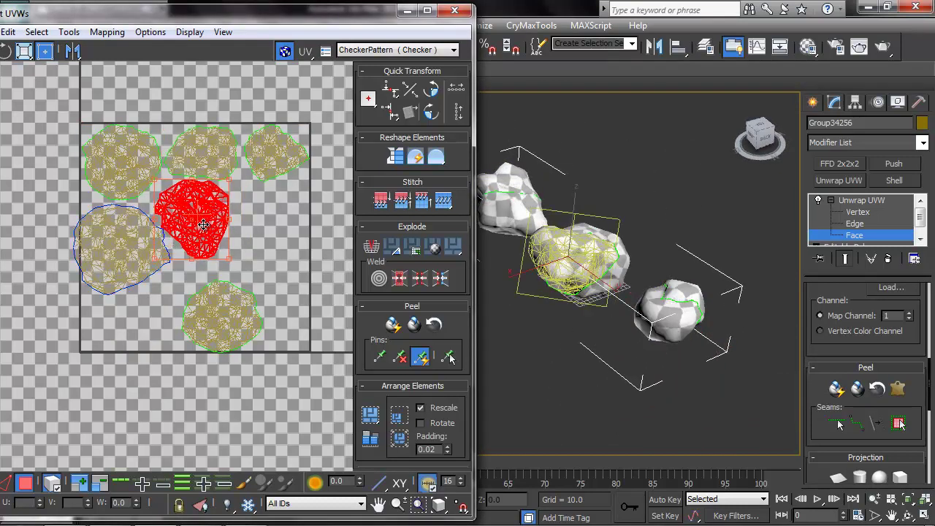
Rearrange the shells, stacking the two smallest along the right edge and closing the gaps between the other four
drag(278, 152, 263, 189)
drag(231, 320, 254, 282)
drag(271, 184, 281, 151)
drag(216, 154, 286, 214)
drag(214, 225, 226, 195)
drag(130, 174, 140, 173)
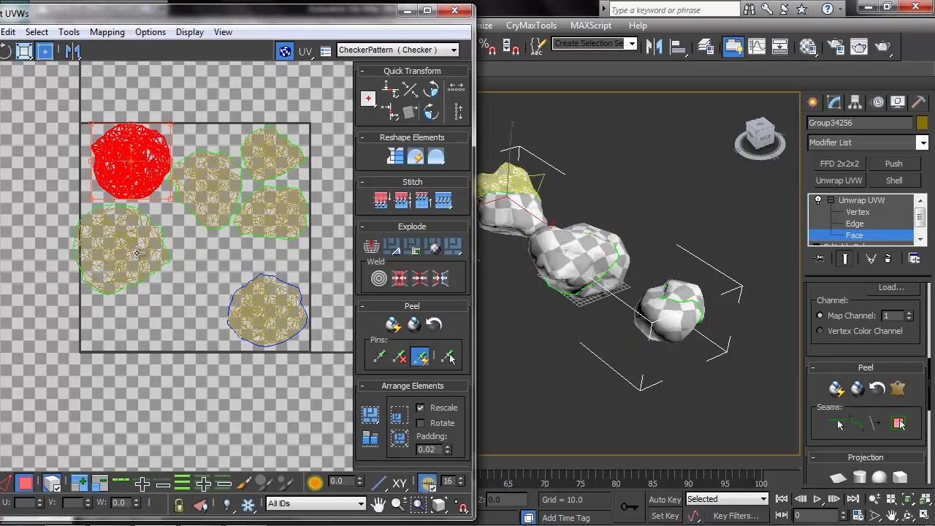
drag(136, 253, 168, 250)
drag(273, 315, 239, 280)
Select all UV shells, scale them up together to fill more of the UV space, and deselect them
key(ctrl+a)
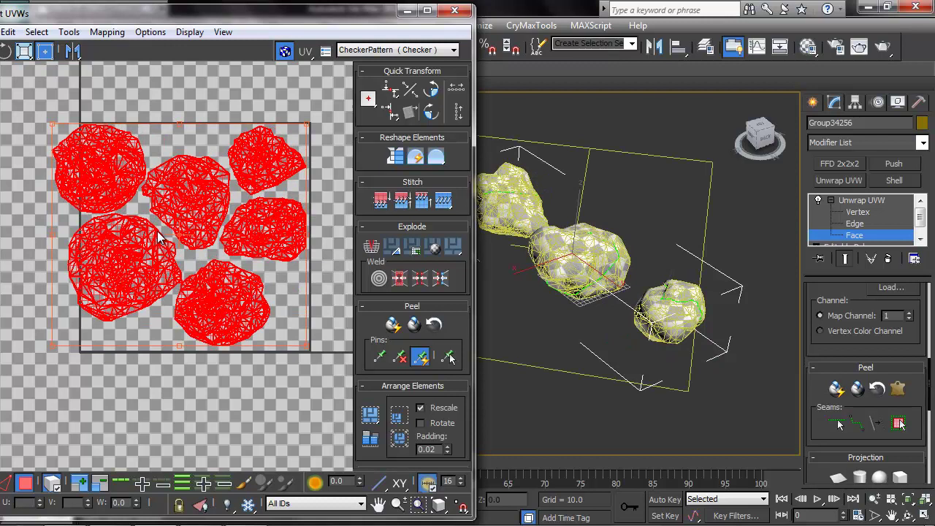
drag(161, 237, 170, 239)
drag(57, 349, 53, 352)
drag(210, 255, 217, 255)
click(24, 412)
Rotate the two smallest shells so their flatter sides run along the UV space's right edge
middle_drag(148, 304, 159, 305)
click(283, 163)
drag(288, 126, 320, 128)
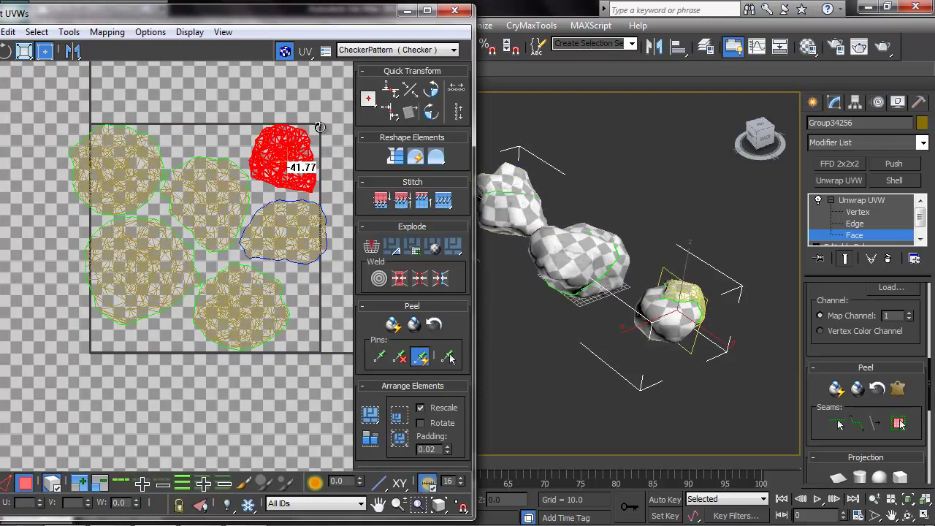
click(291, 218)
drag(284, 199, 325, 220)
Reposition the four larger shells so the left-hand ones fit inside the UV space boundary
click(242, 287)
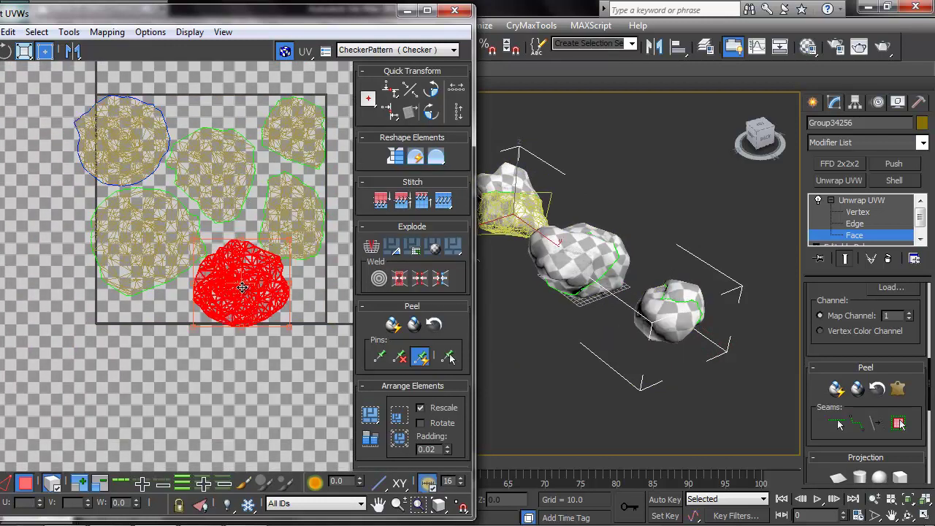
click(181, 158)
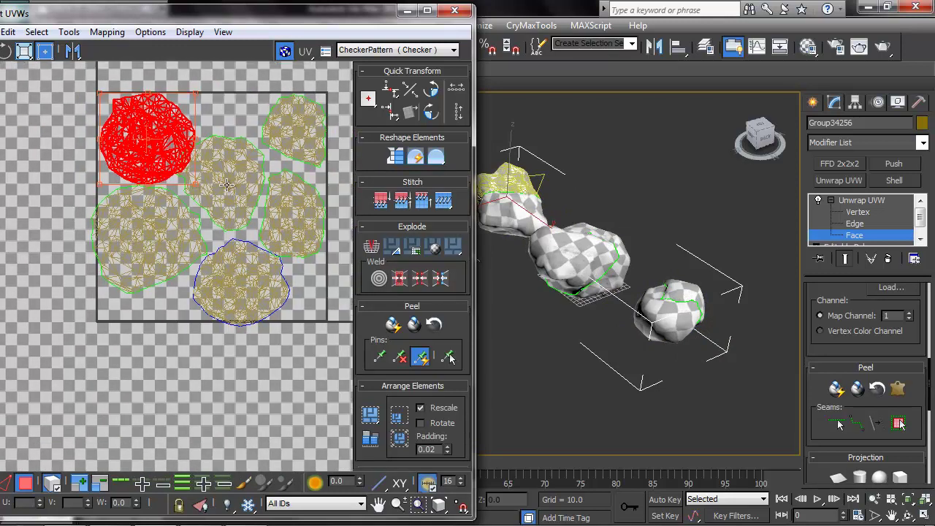
click(155, 247)
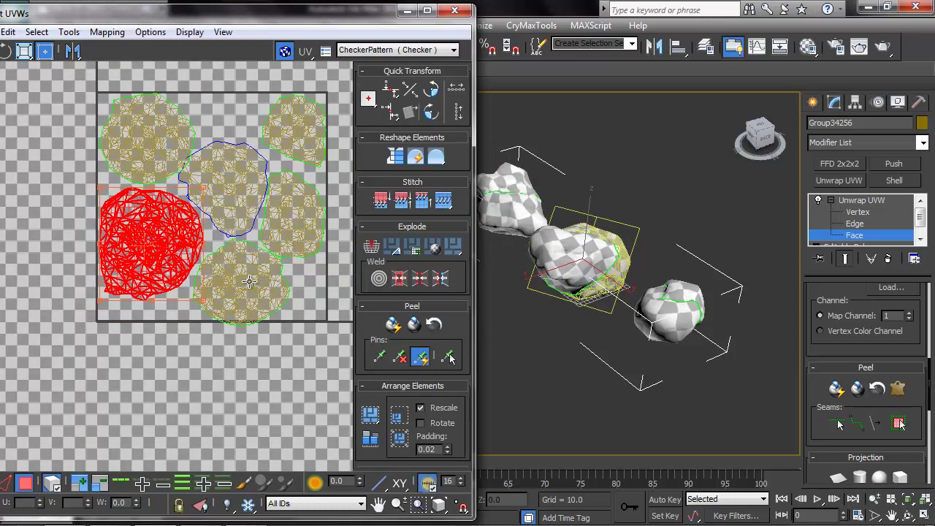
click(223, 313)
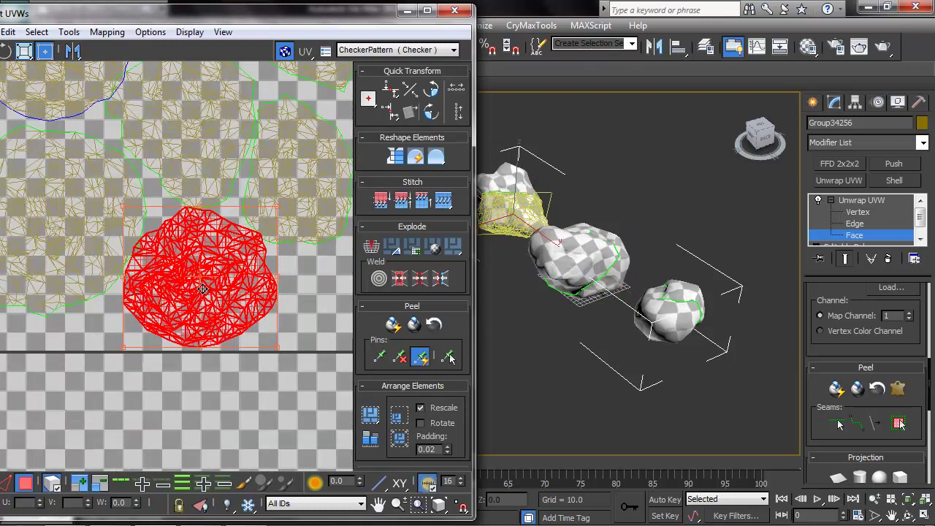
Fine-tune the positions of the bottom shell and its neighbours, checking up close that no shells overlap
drag(202, 289, 212, 312)
middle_drag(271, 191, 209, 236)
drag(240, 197, 241, 178)
middle_drag(223, 177, 311, 225)
click(219, 219)
drag(134, 140, 140, 151)
scroll(240, 146, down, 3)
click(240, 146)
scroll(248, 205, up, 4)
middle_drag(272, 292, 341, 189)
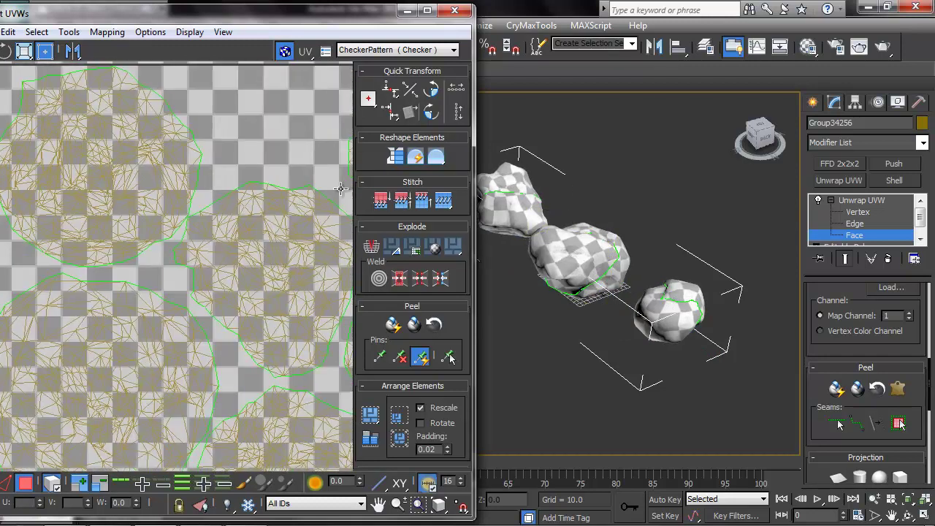
click(340, 188)
scroll(219, 292, down, 6)
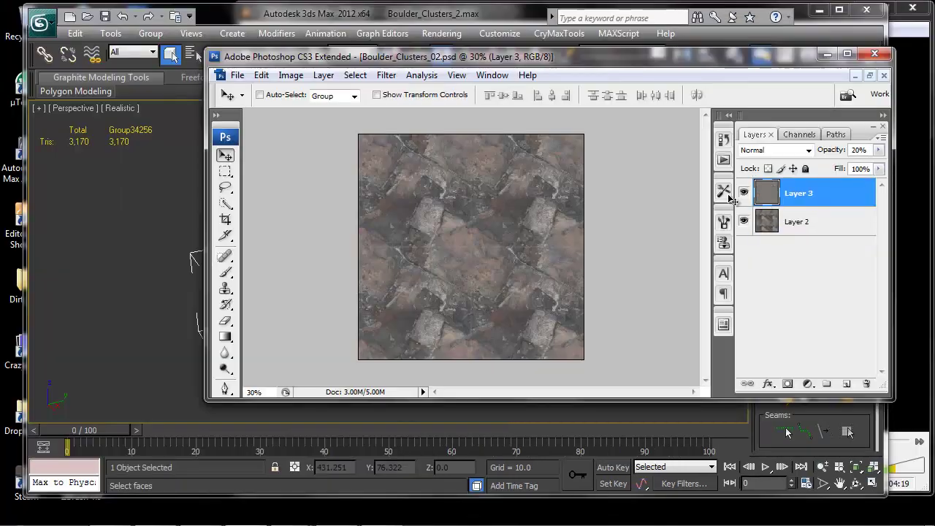
In Photoshop, save a copy of the rock texture in CryTIFPlugin format as Boulder_Clusters_02_diffuse.tif
drag(448, 60, 372, 60)
click(161, 76)
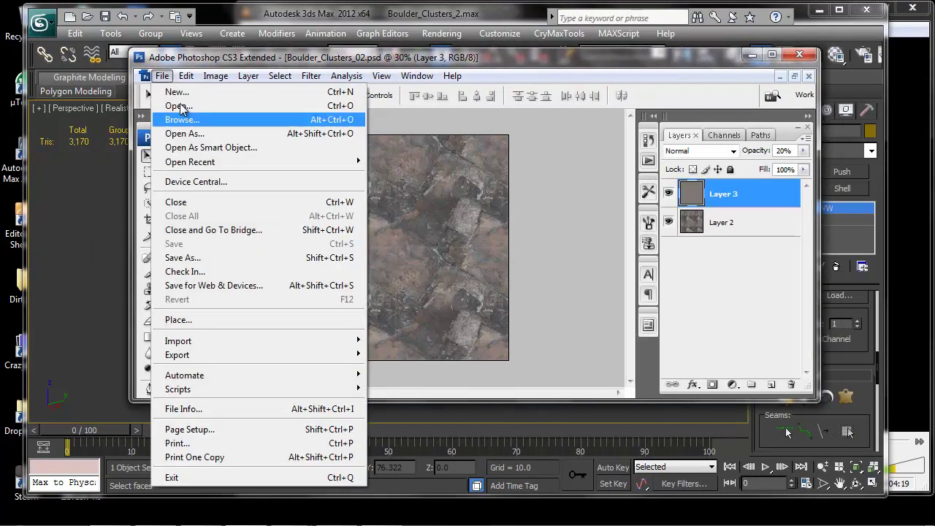
click(223, 263)
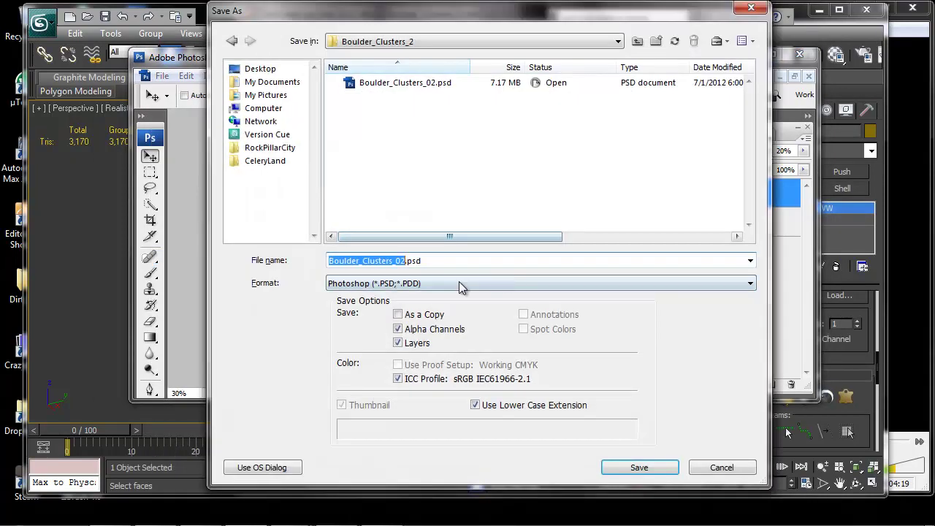
click(447, 287)
click(421, 333)
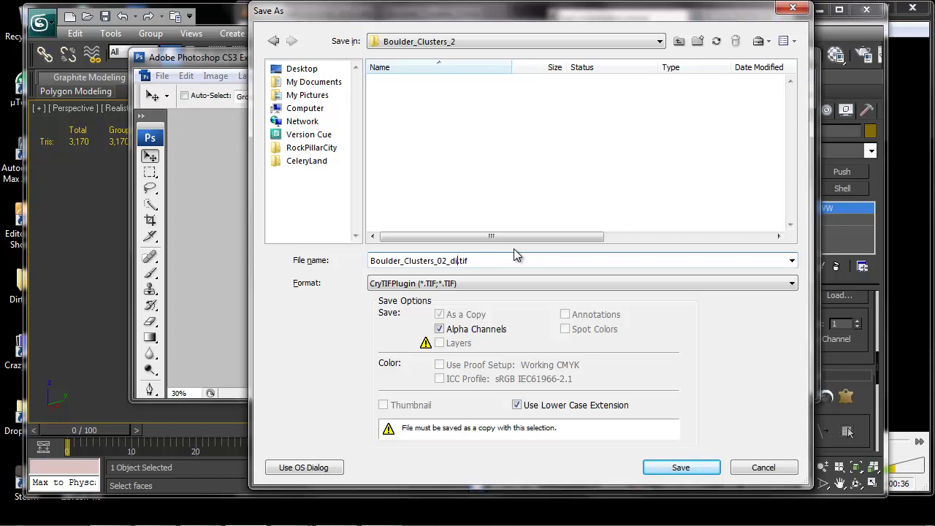
text(diffuse)
click(694, 471)
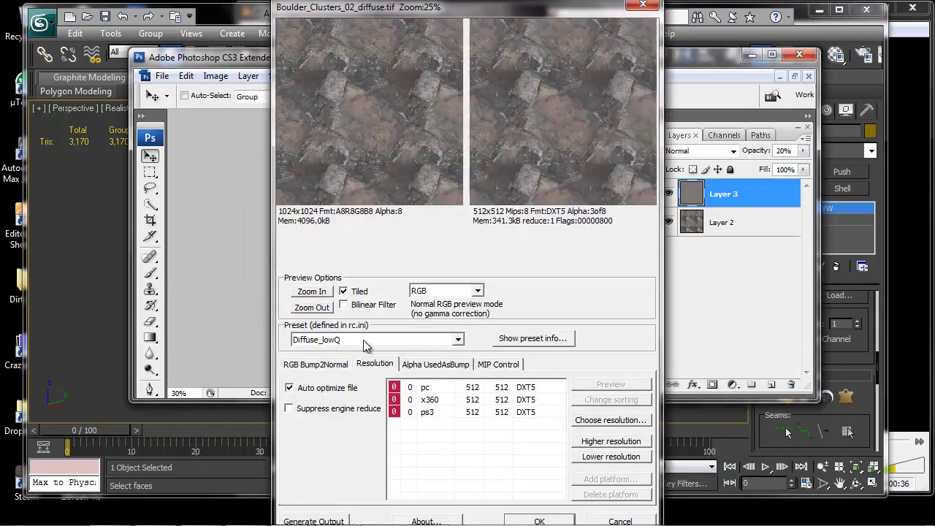
Choose the DiffuseWithAlpha_highQ preset for the CryTIF texture and accept the export settings
click(363, 339)
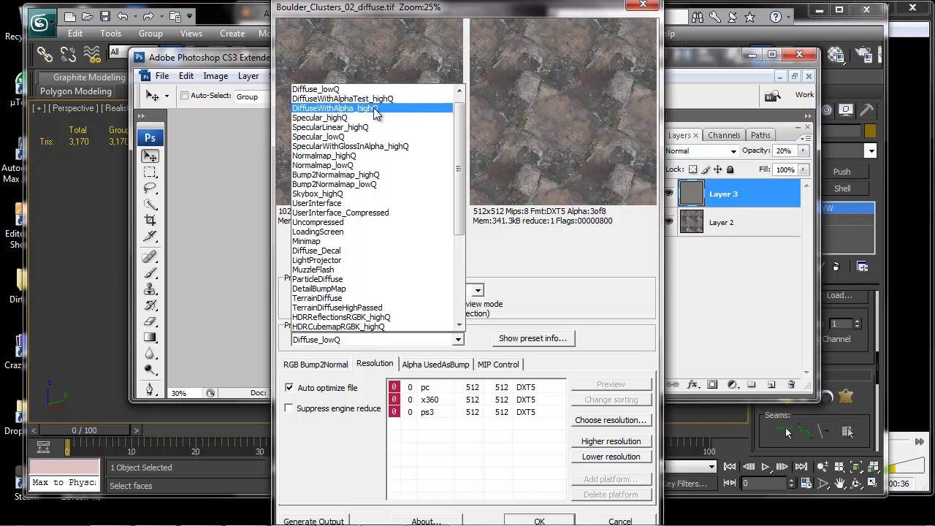
click(408, 108)
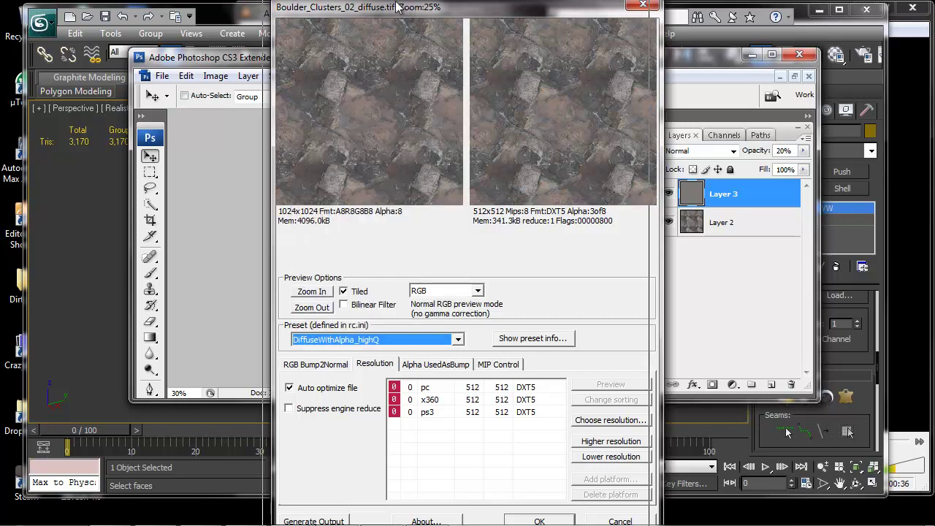
drag(395, 7, 395, 6)
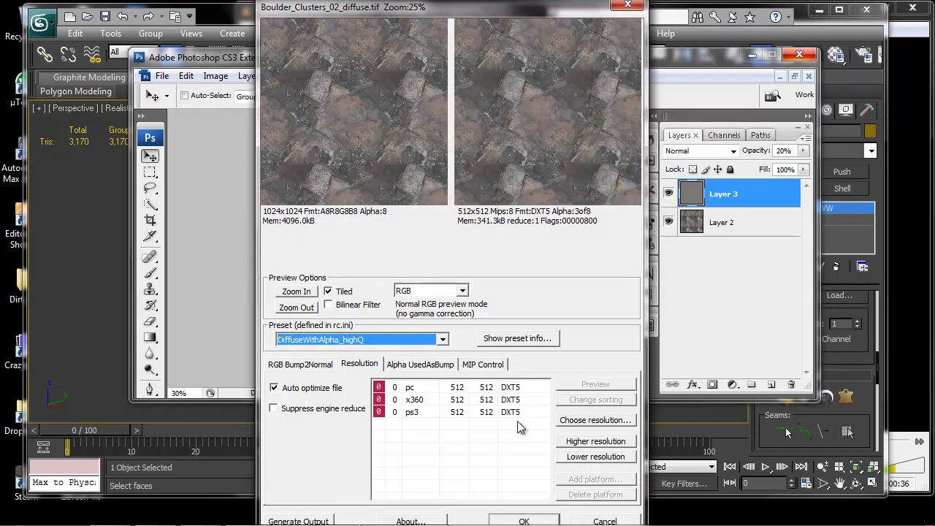
click(535, 521)
Switch back to 3ds Max, bring the three rocks into view and maximize the program window
key(alt+Tab)
mouse_move(439, 302)
middle_down()
mouse_move(421, 280)
mouse_move(426, 295)
middle_up()
mouse_move(444, 12)
mouse_down()
mouse_move(425, 14)
mouse_move(445, 12)
mouse_up()
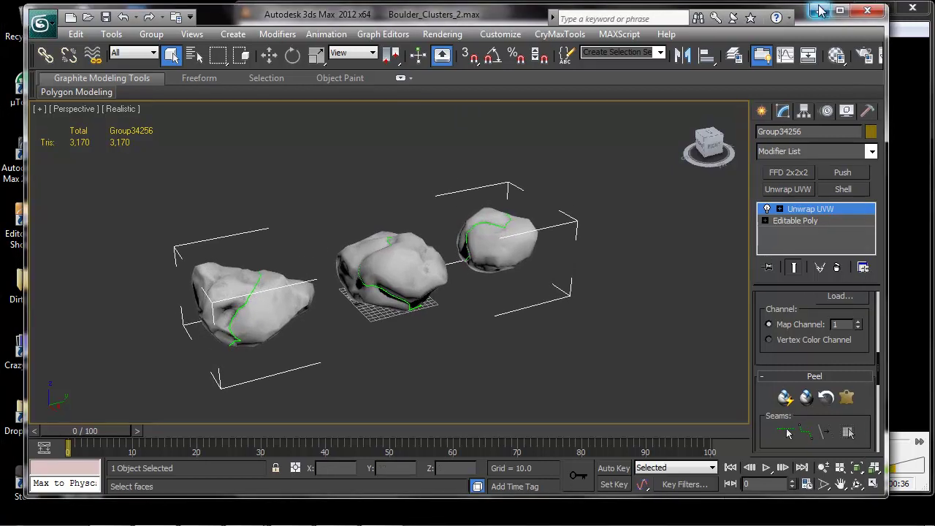
click(838, 13)
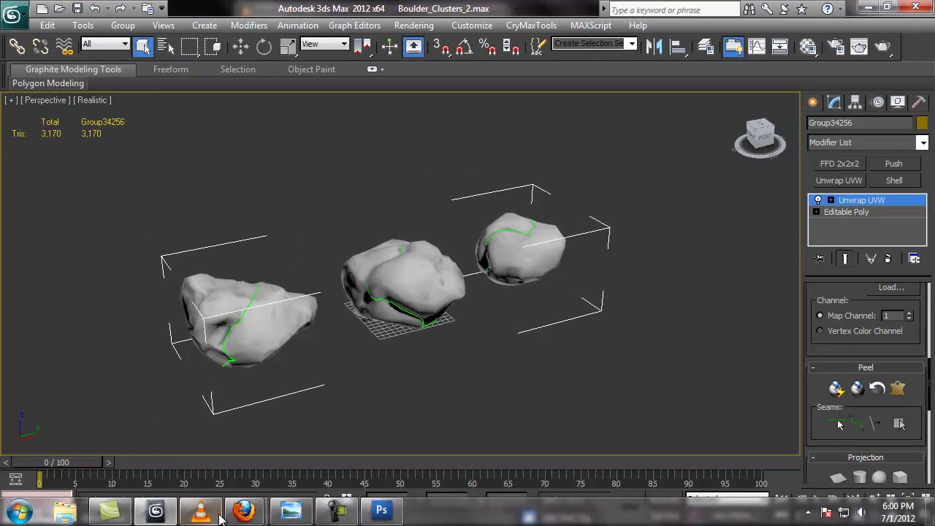
Open the CeleryLand\Rocks\Boulder_Clusters_2 folder in Windows Explorer
click(65, 512)
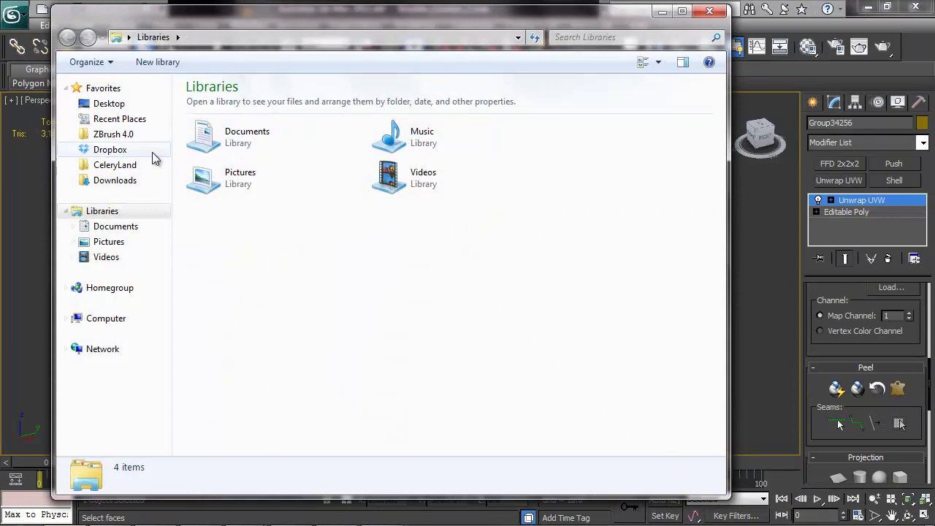
click(115, 165)
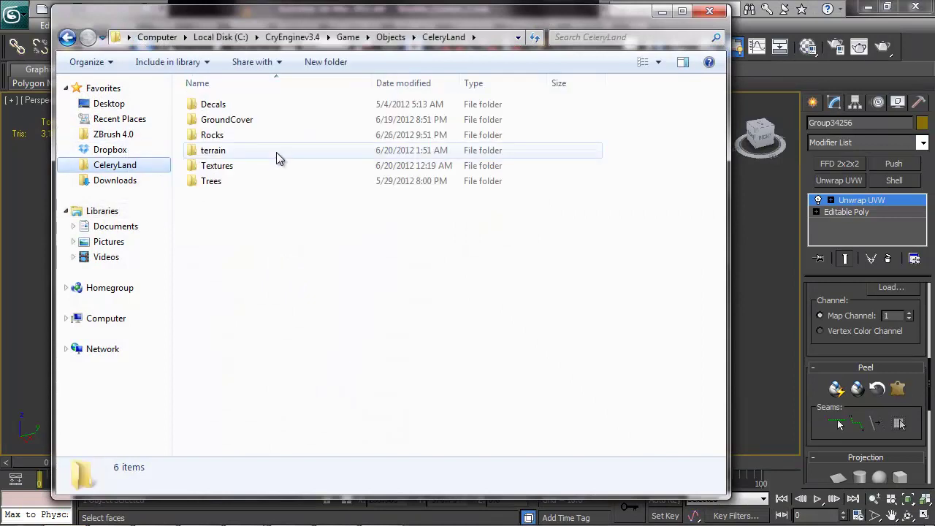
double_click(240, 134)
double_click(250, 120)
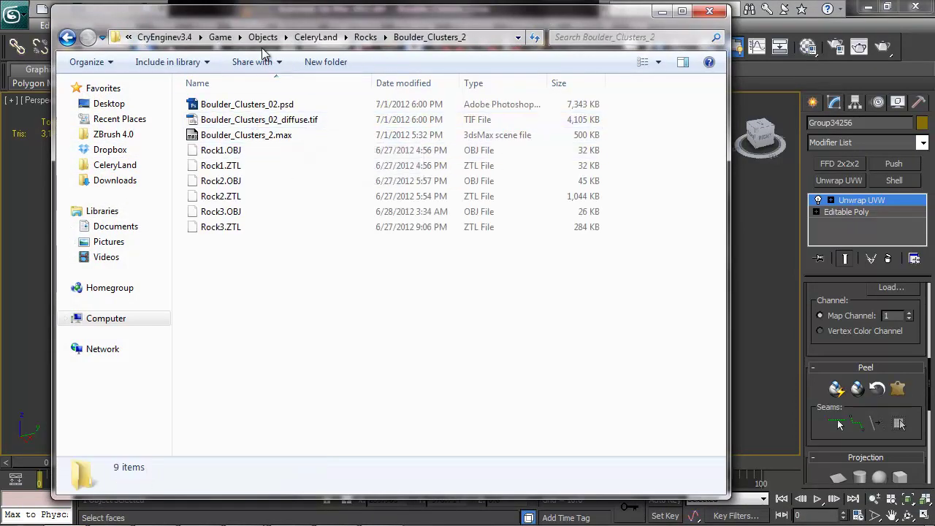
Apply Boulder_Clusters_02_diffuse.tif from the folder directly onto the rocks and minimize the Explorer window
drag(272, 27, 787, 59)
drag(740, 153, 431, 286)
drag(734, 41, 276, 119)
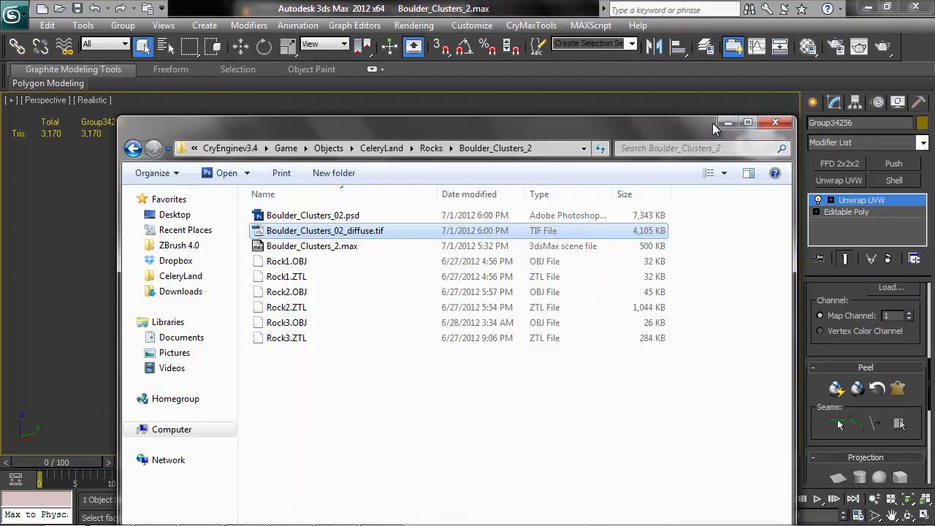
click(715, 125)
middle_drag(431, 214, 429, 213)
scroll(430, 213, up, 3)
Open the Material Editor and sample the rocks' material into the second sample slot
key(m)
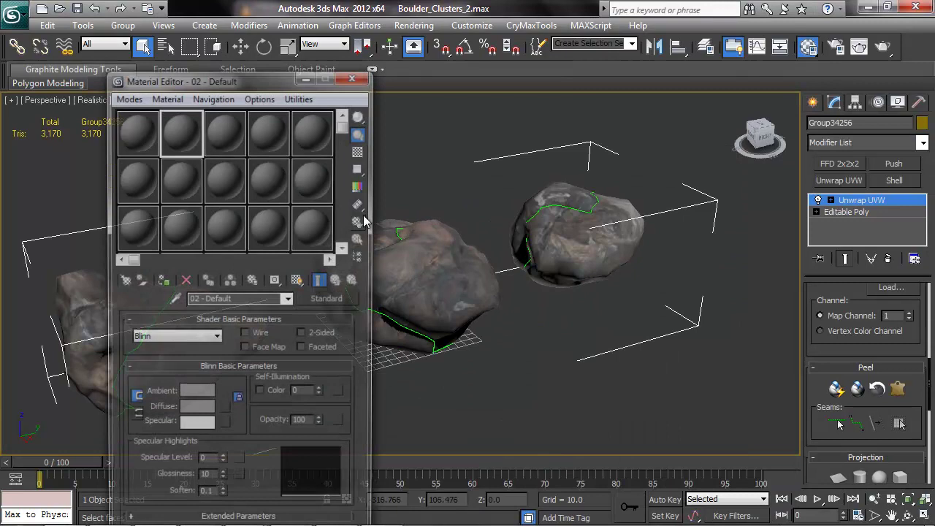
click(173, 298)
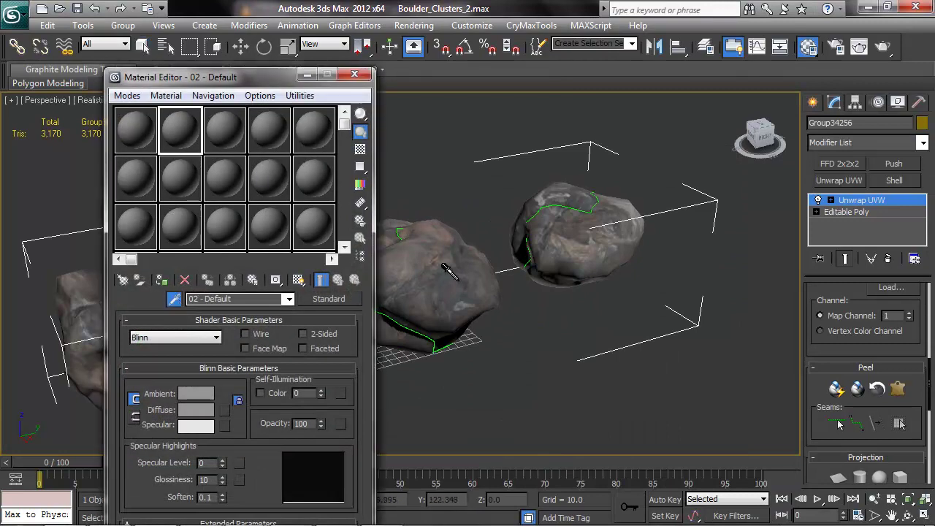
click(448, 270)
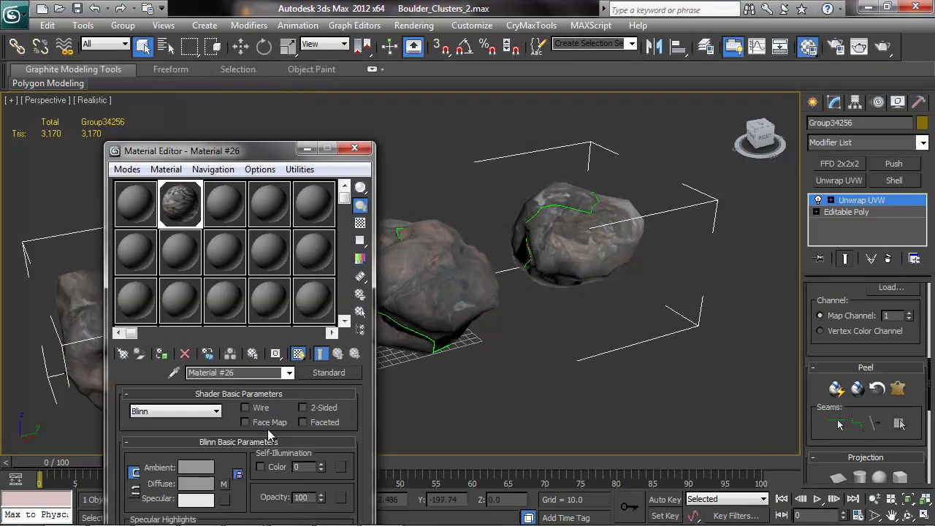
Change the rock material's shader type to Crytek Shader and close the Material Editor
drag(257, 150, 215, 36)
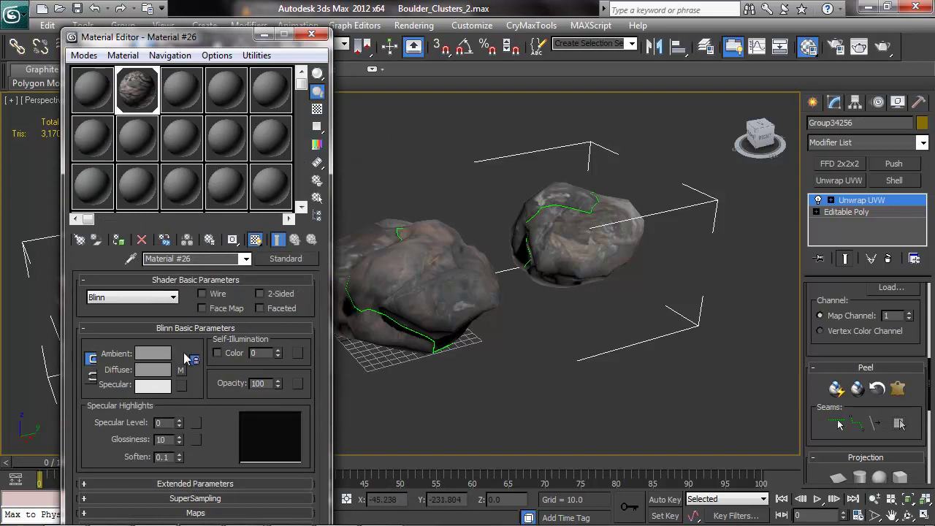
click(157, 297)
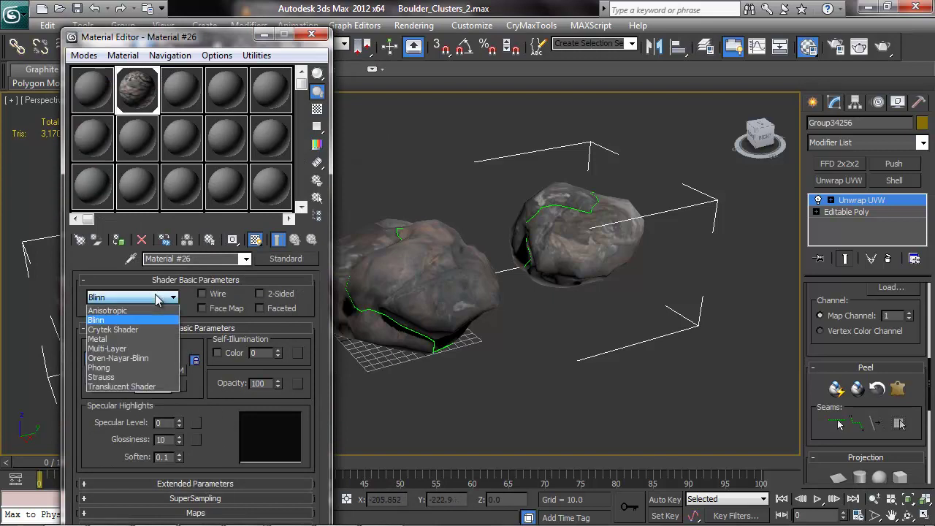
click(116, 329)
scroll(212, 431, down, 2)
scroll(208, 311, up, 3)
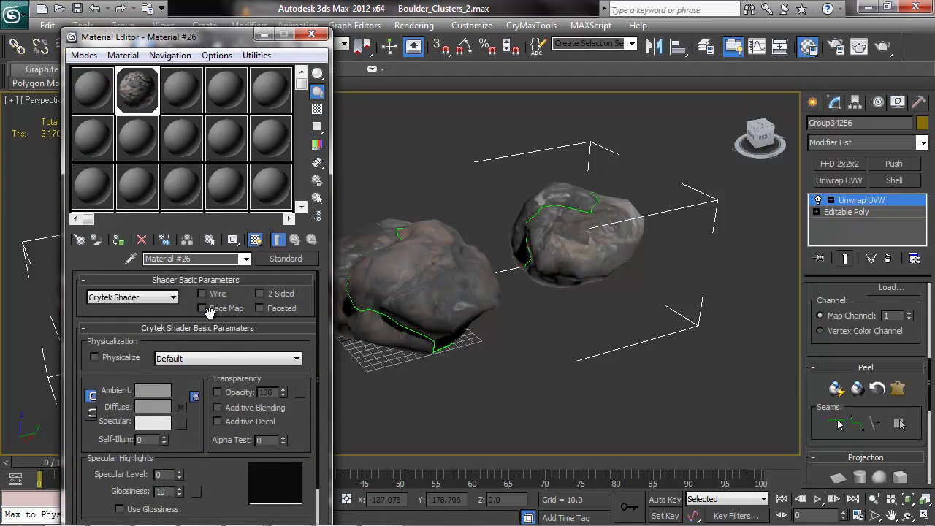
click(312, 34)
Deselect the rocks and examine the diffuse texture and seams on them from several angles
alt+middle_drag(467, 219, 460, 272)
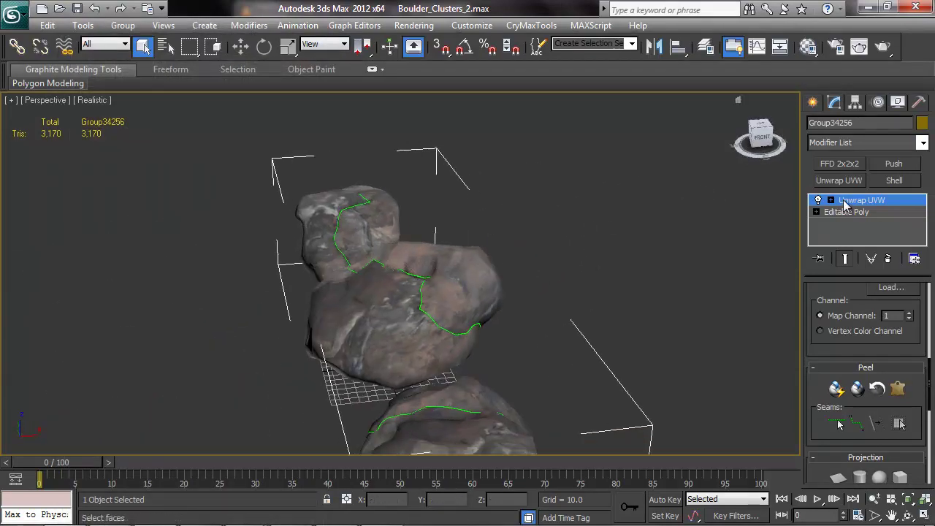
click(672, 220)
alt+middle_drag(515, 239, 417, 255)
scroll(417, 254, up, 5)
alt+middle_drag(490, 241, 468, 390)
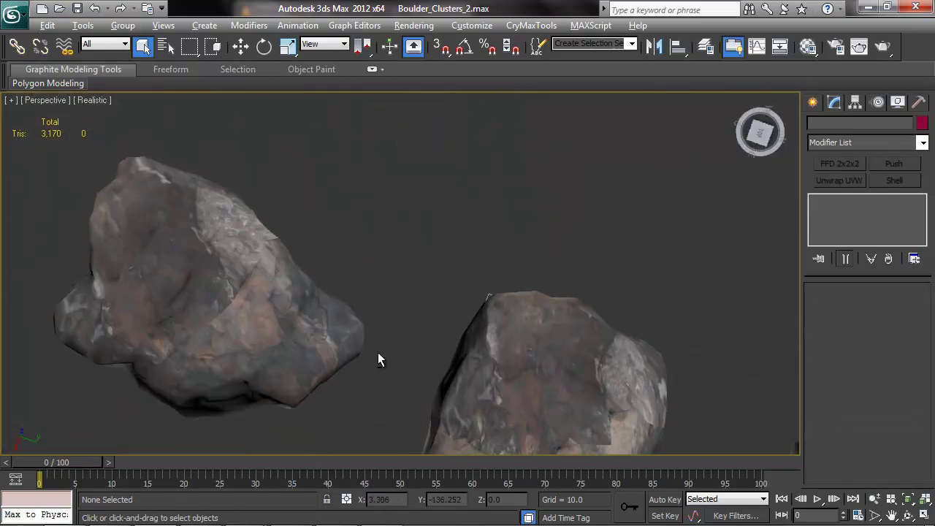
middle_drag(380, 356, 323, 215)
scroll(323, 216, down, 3)
alt+middle_drag(434, 211, 80, 141)
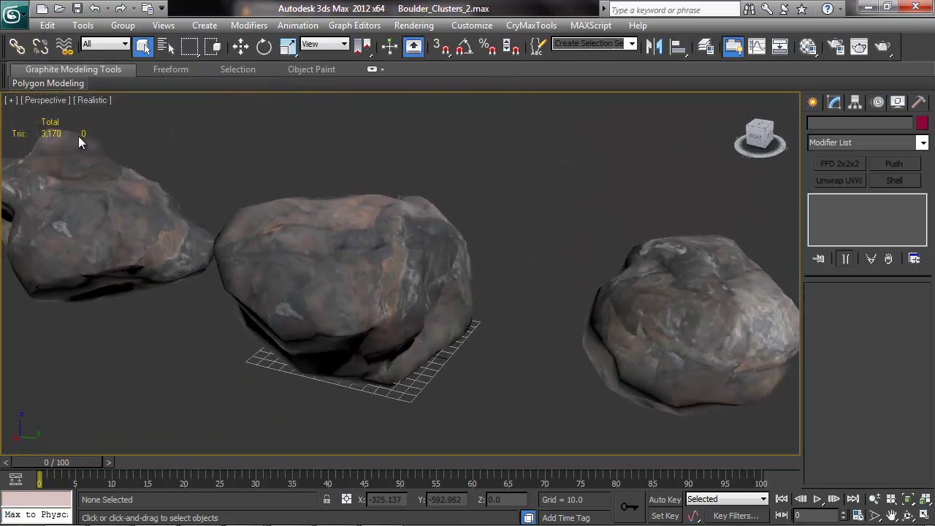
Set the viewport shadows' Intensity/Fade to 0.4 and apply it to the active view
click(105, 101)
click(149, 321)
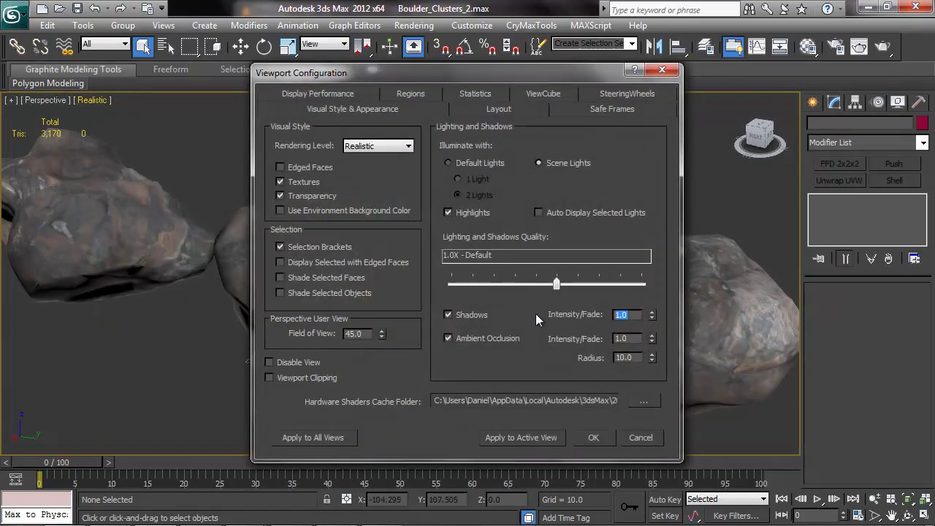
text(.4)
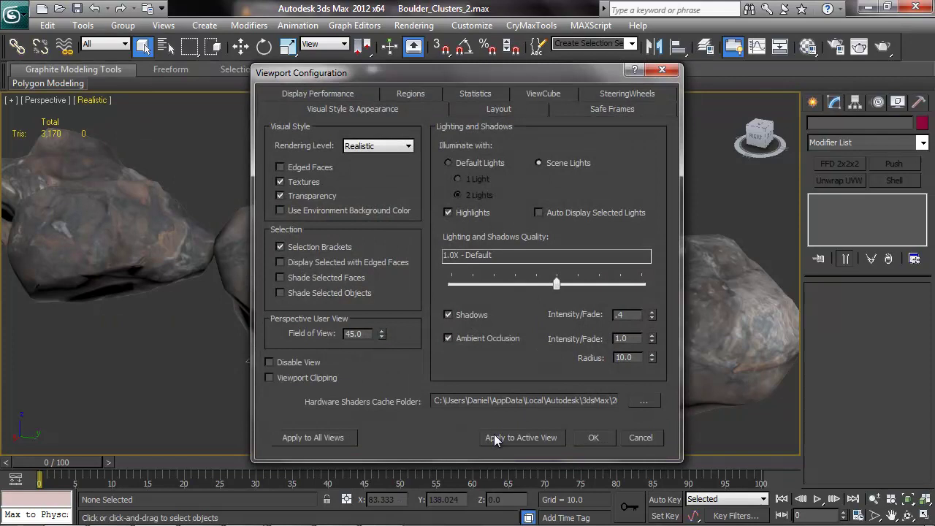
click(494, 438)
click(593, 437)
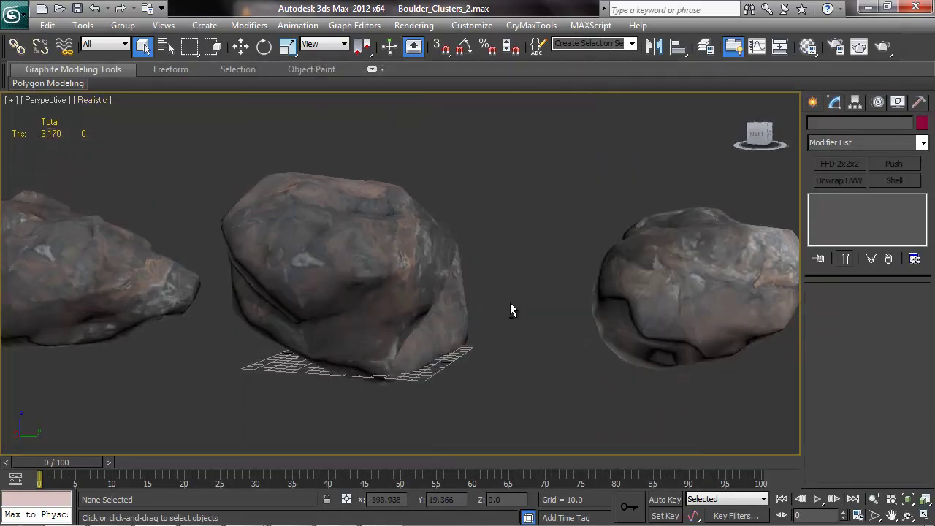
Inspect the texture seam on the middle rock, add an Unwrap UVW modifier to the rocks and open the UV editor
alt+middle_drag(510, 303, 640, 378)
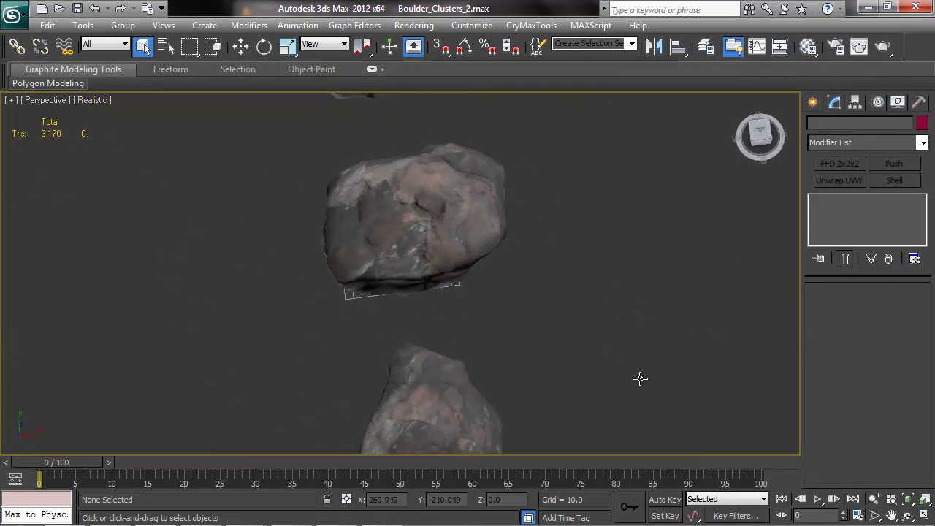
scroll(511, 284, up, 3)
mouse_move(510, 283)
middle_down()
mouse_move(523, 334)
mouse_move(646, 298)
middle_up()
click(376, 241)
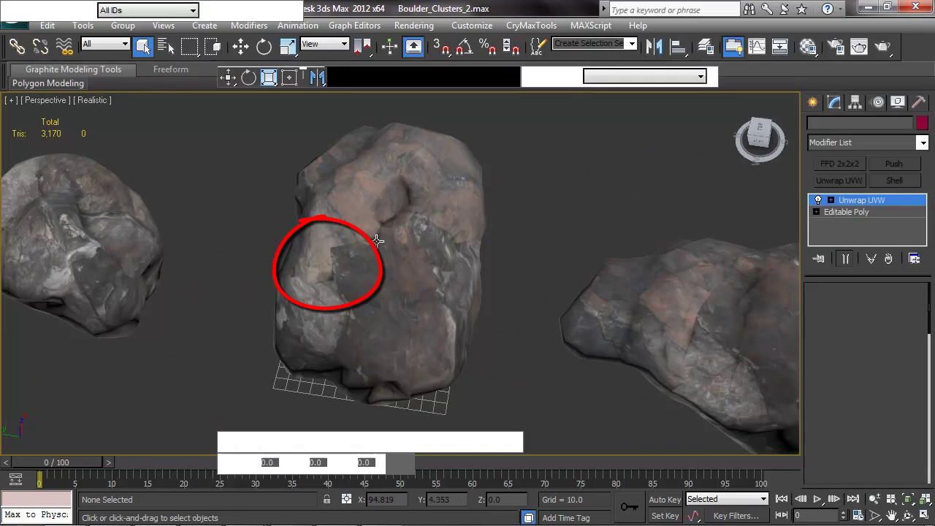
drag(529, 54, 781, 59)
alt+middle_drag(359, 195, 398, 199)
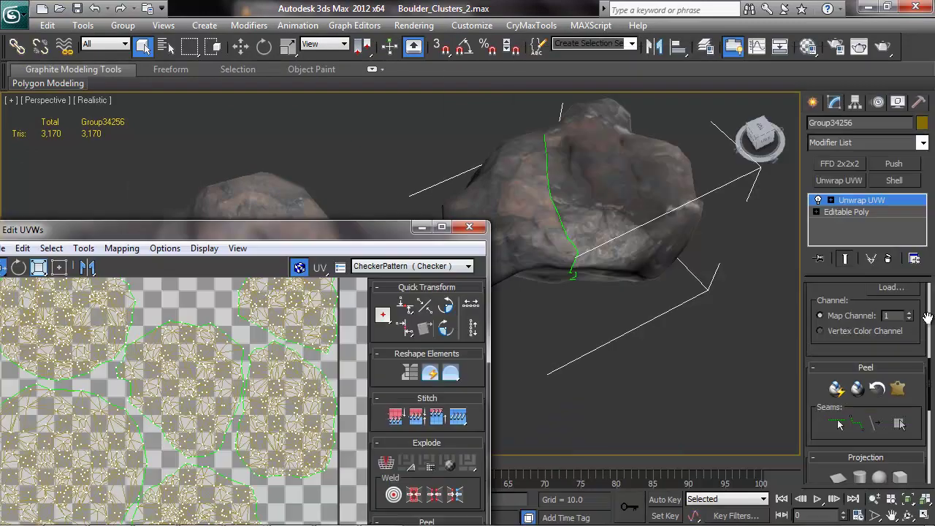
Turn off the Map Seams display on the rocks and move the UV editor clear of the middle rock
drag(913, 414, 874, 203)
drag(903, 378, 893, 219)
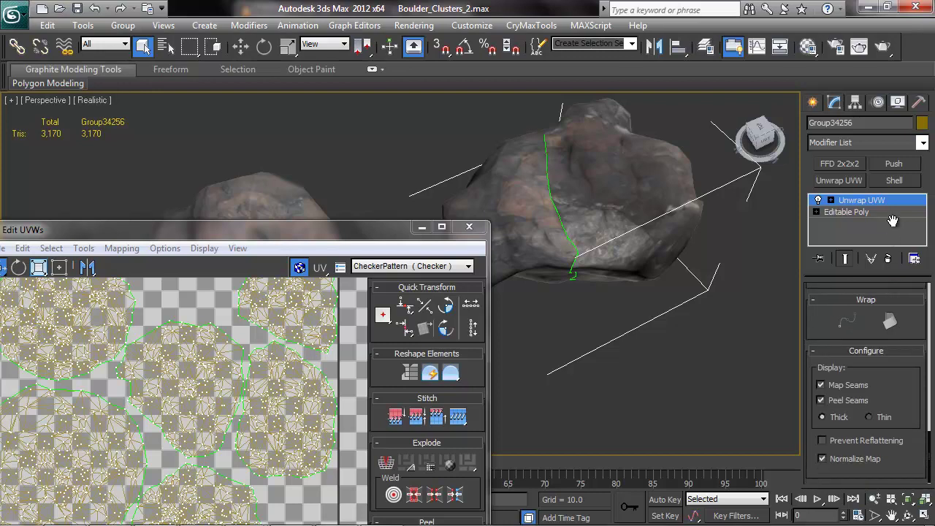
click(821, 388)
drag(298, 246, 697, 79)
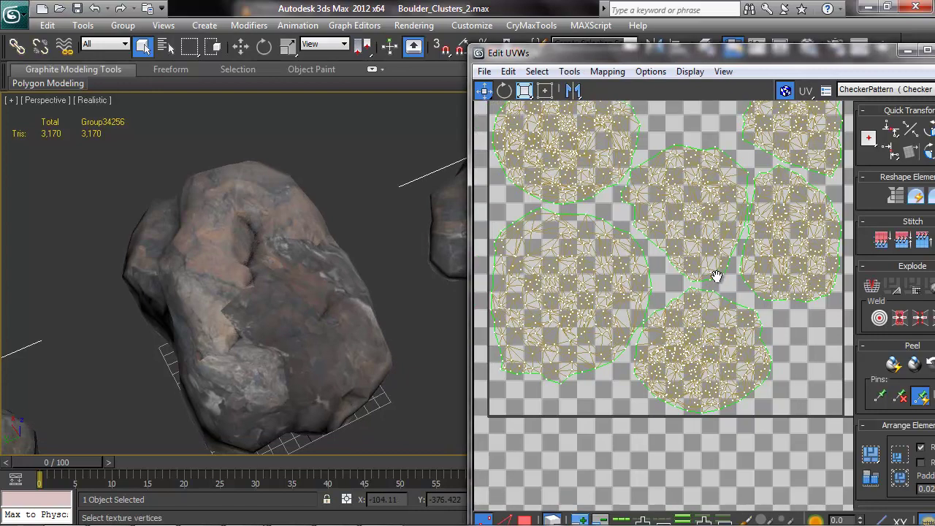
drag(697, 57, 681, 18)
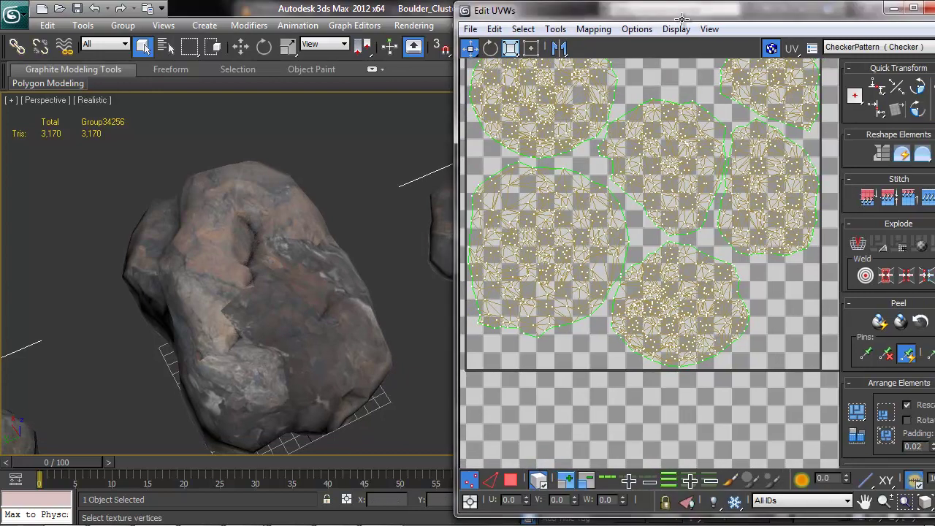
Select the large UV island in the lower-left of the UV layout and rotate it about -90 degrees
click(546, 486)
click(598, 239)
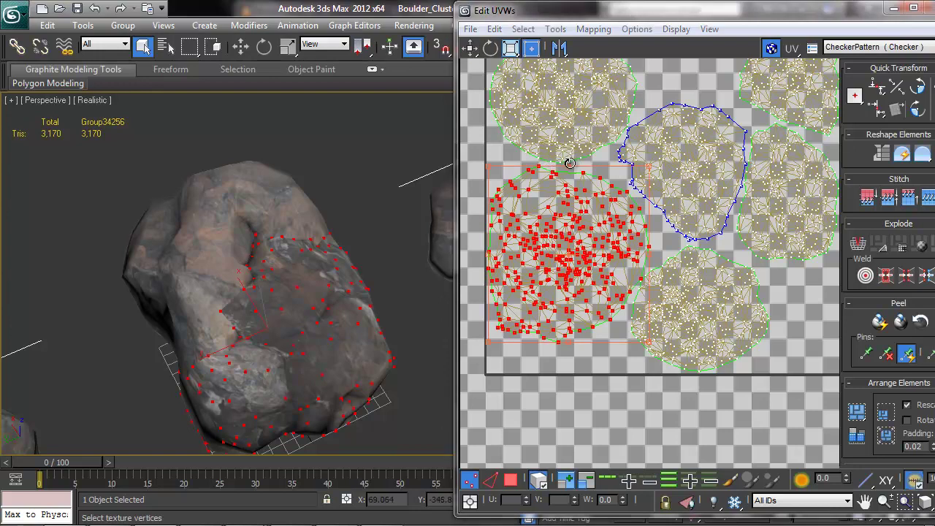
drag(570, 163, 603, 256)
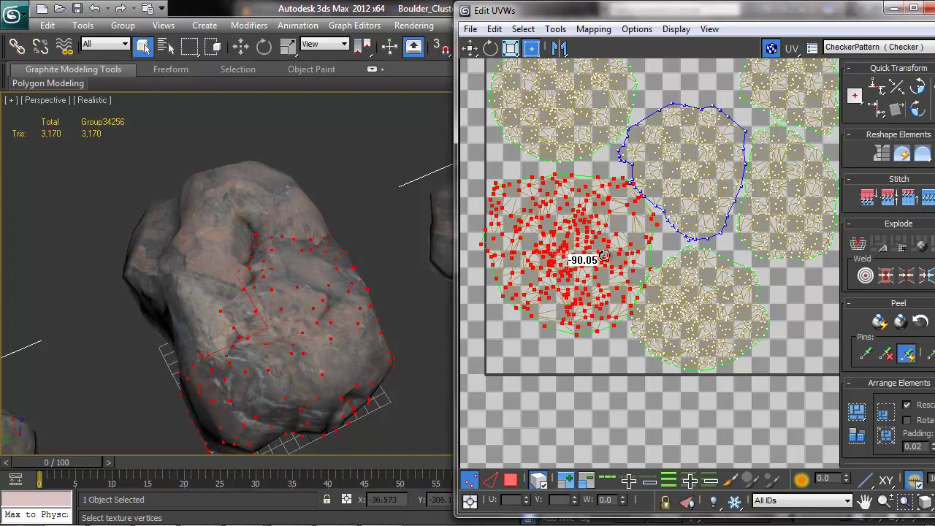
alt+middle_drag(285, 254, 407, 305)
scroll(407, 304, up, 4)
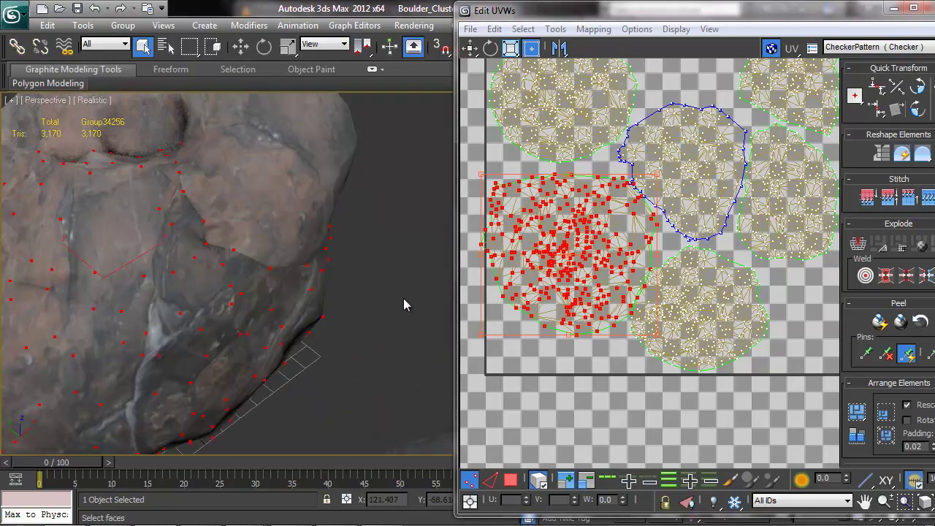
Fine-tune the same UV island's rotation while checking how the texture meets across the middle rock's seam
drag(658, 253, 621, 340)
alt+middle_drag(240, 287, 333, 282)
scroll(340, 290, down, 3)
drag(668, 259, 647, 322)
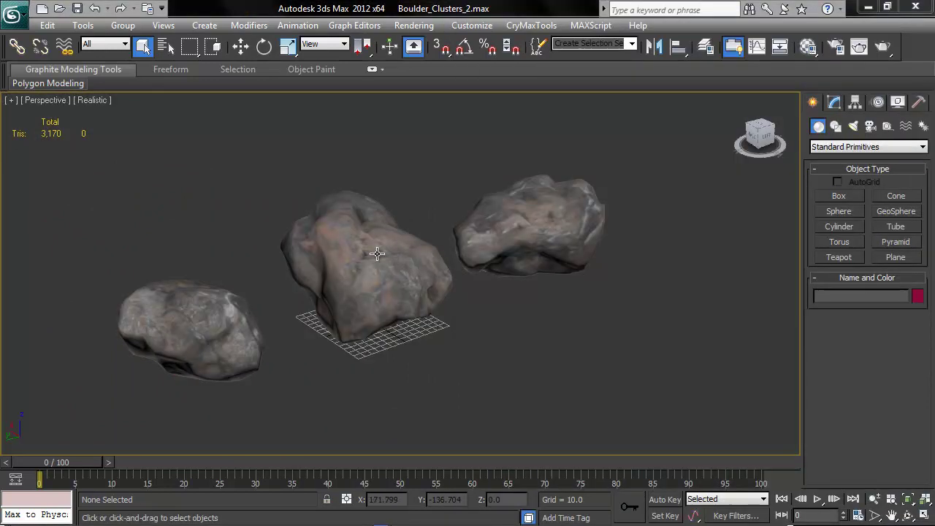
Select the rocks' Editable Poly mesh and all of its polygons
click(377, 253)
click(833, 103)
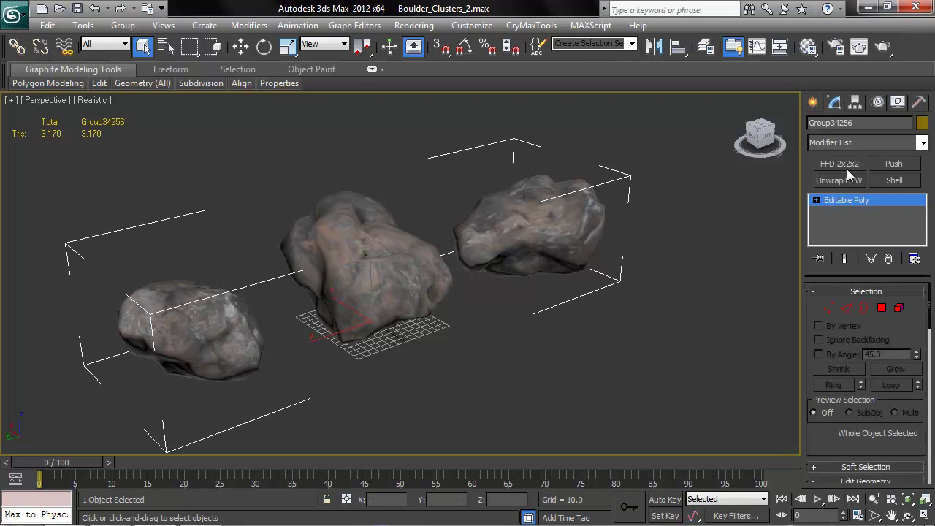
click(845, 224)
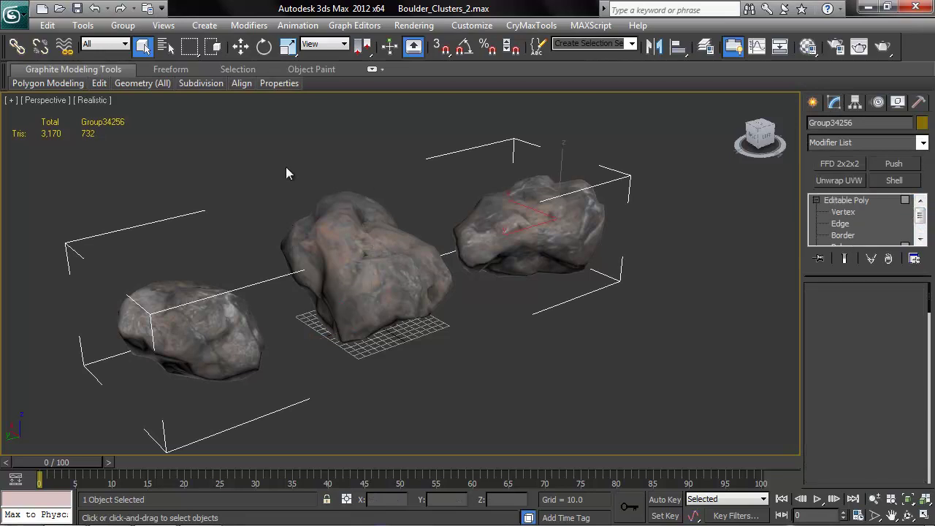
key(ctrl+a)
mouse_move(307, 170)
middle_down()
mouse_move(391, 180)
mouse_move(647, 273)
middle_up()
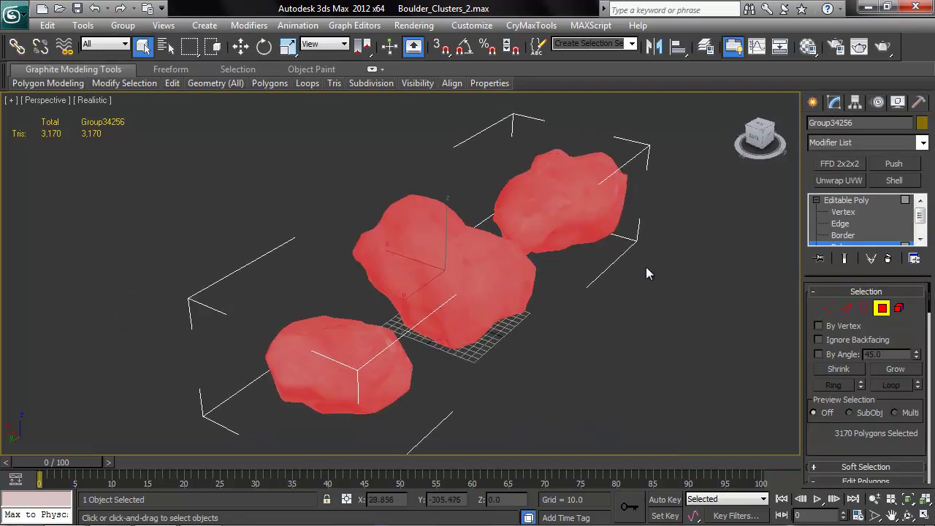
Auto Smooth the selected polygons' smoothing groups with a threshold of 20
drag(884, 443, 892, 4)
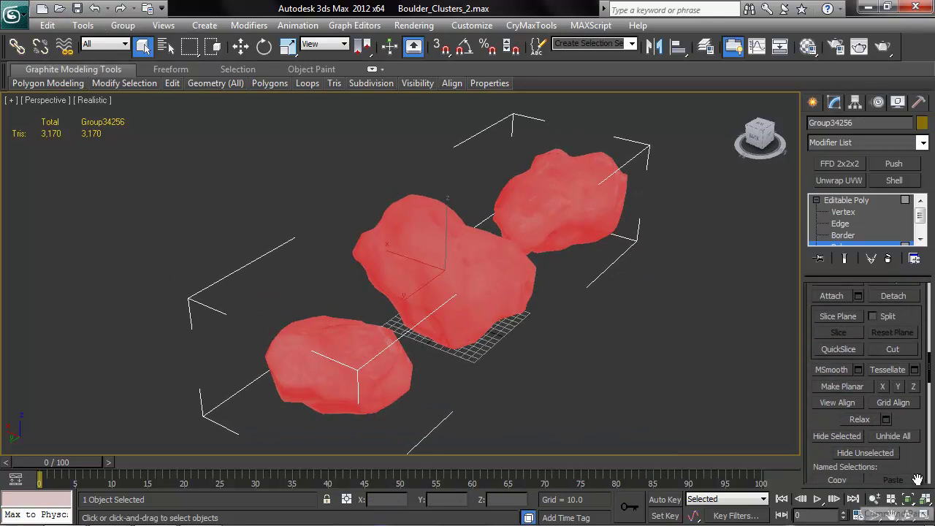
drag(911, 456, 880, 191)
scroll(862, 395, down, 2)
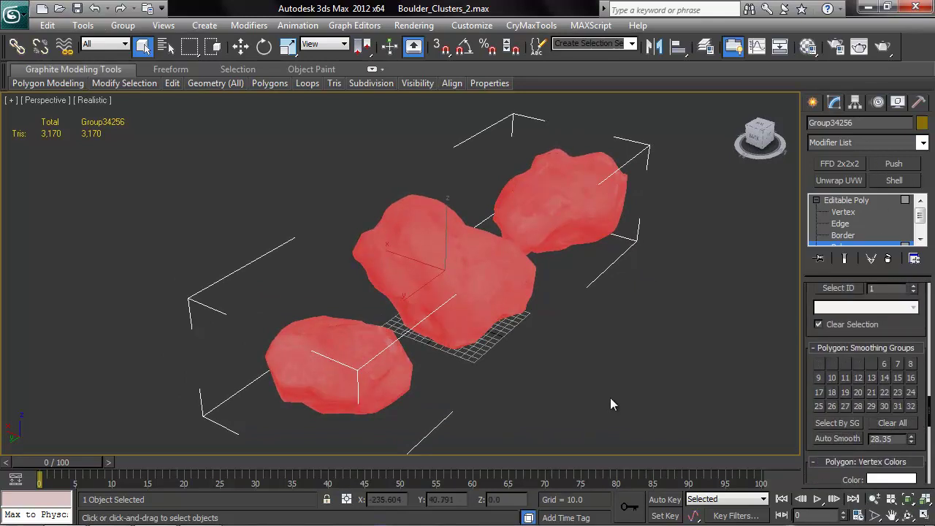
mouse_move(611, 399)
alt+middle_down()
mouse_move(529, 358)
mouse_move(495, 361)
mouse_move(562, 347)
mouse_move(531, 352)
alt+middle_up()
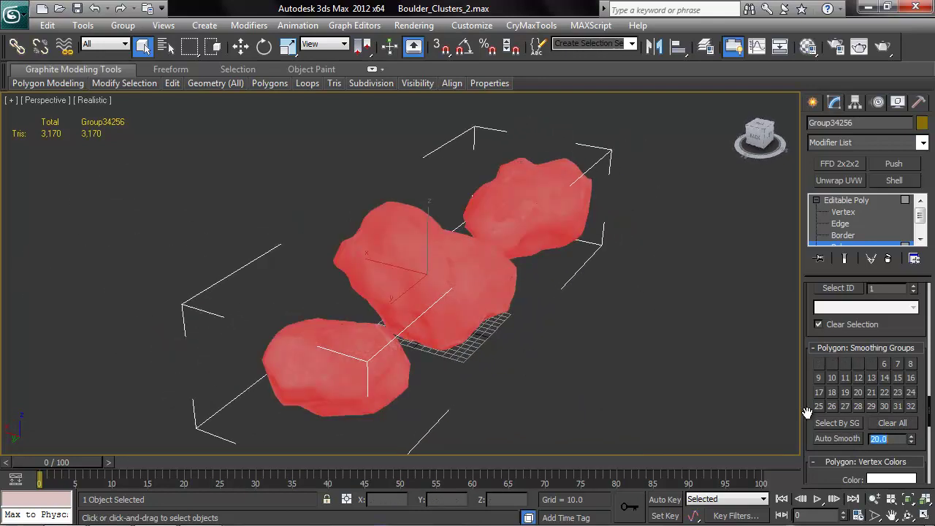
click(547, 346)
Hide the home grid and look over the smoothed rocks as a whole object
alt+middle_drag(547, 346, 512, 240)
scroll(461, 284, up, 5)
key(g)
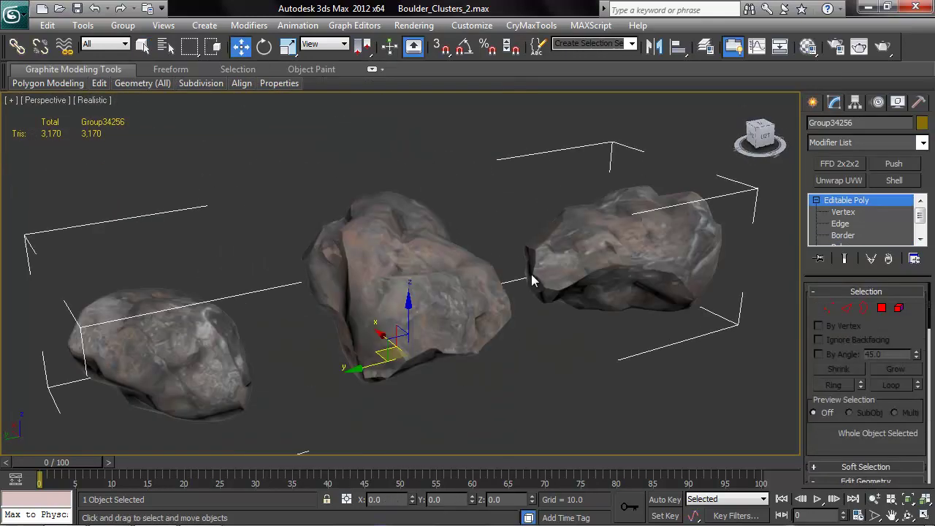
mouse_move(533, 280)
alt+middle_down()
mouse_move(504, 276)
mouse_move(517, 271)
alt+middle_up()
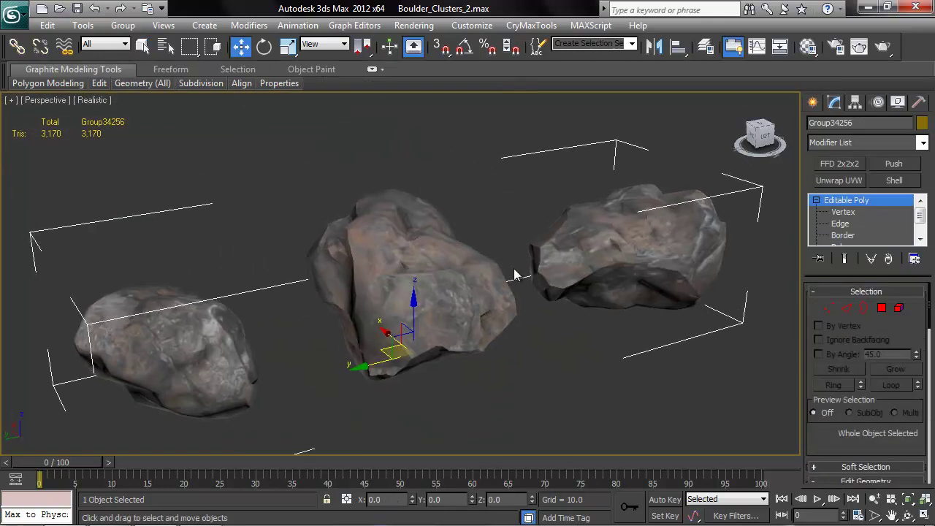
Assign the plain default Blinn material from the first sample slot to the rocks and close the Material Editor
key(m)
click(132, 67)
click(159, 213)
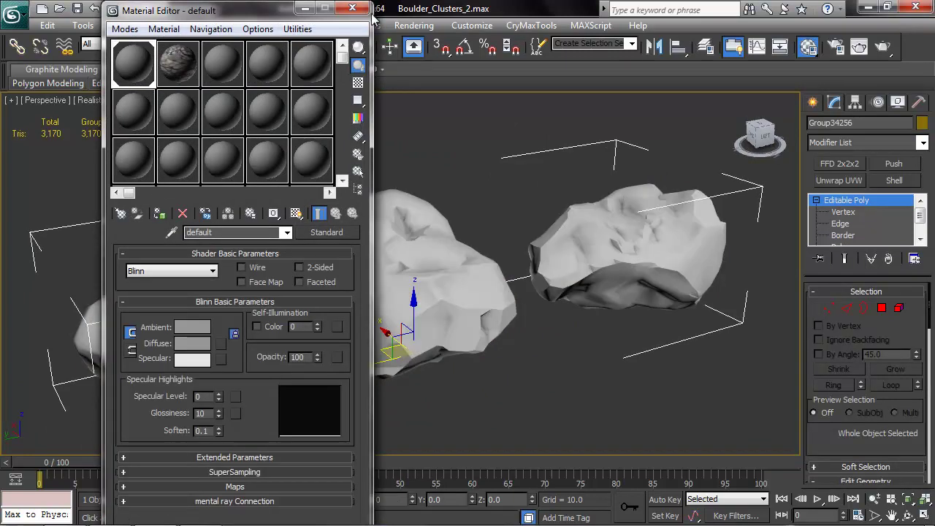
click(353, 7)
alt+middle_drag(515, 292, 431, 266)
scroll(473, 285, down, 4)
middle_drag(480, 288, 426, 290)
Place a standard Skylight in the scene beside the rocks and end light creation
click(812, 104)
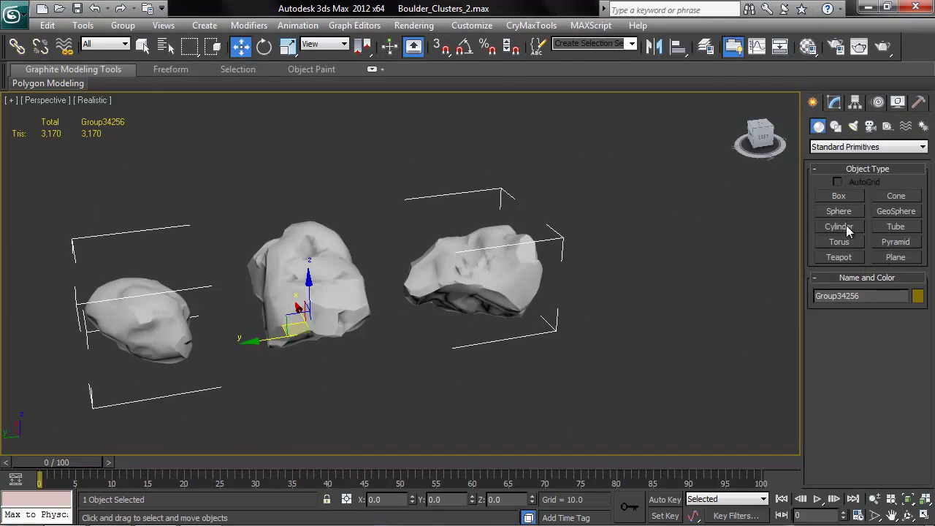
middle_drag(377, 233, 412, 207)
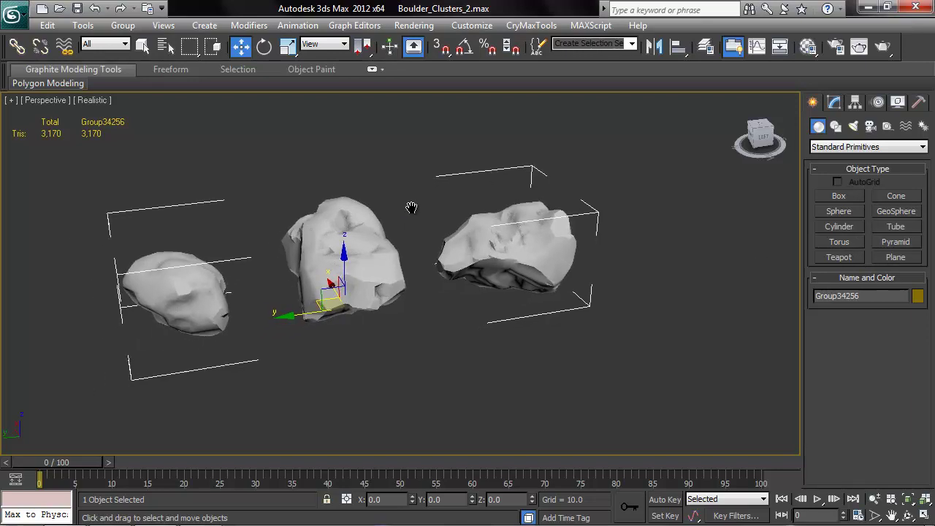
alt+middle_drag(466, 272, 585, 285)
click(834, 103)
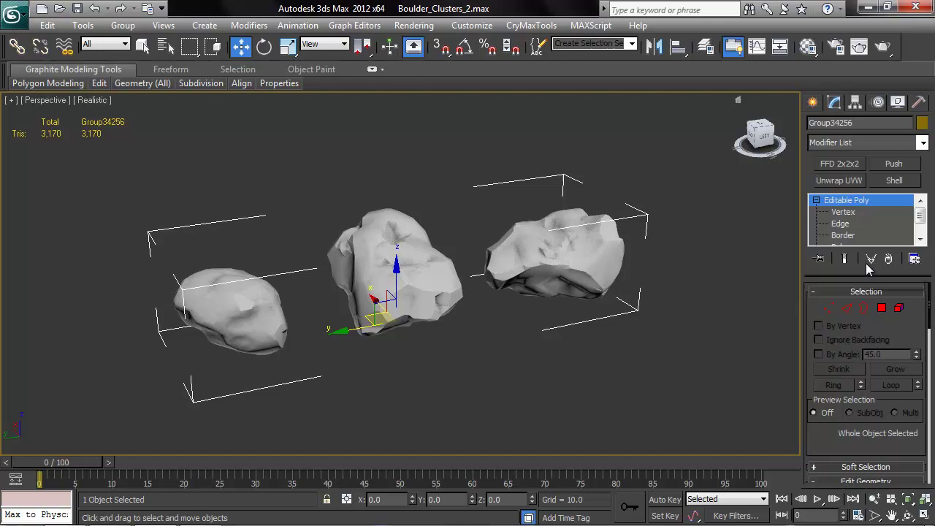
click(812, 102)
click(853, 126)
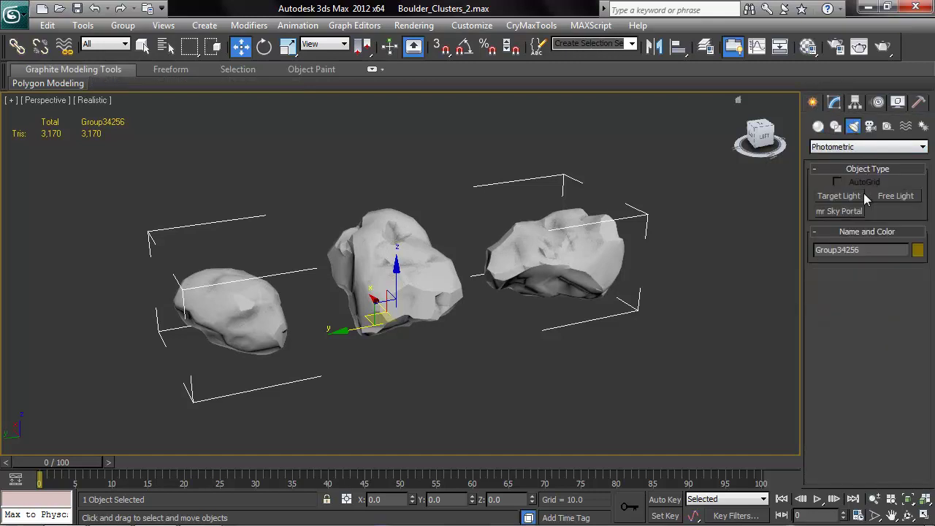
click(856, 157)
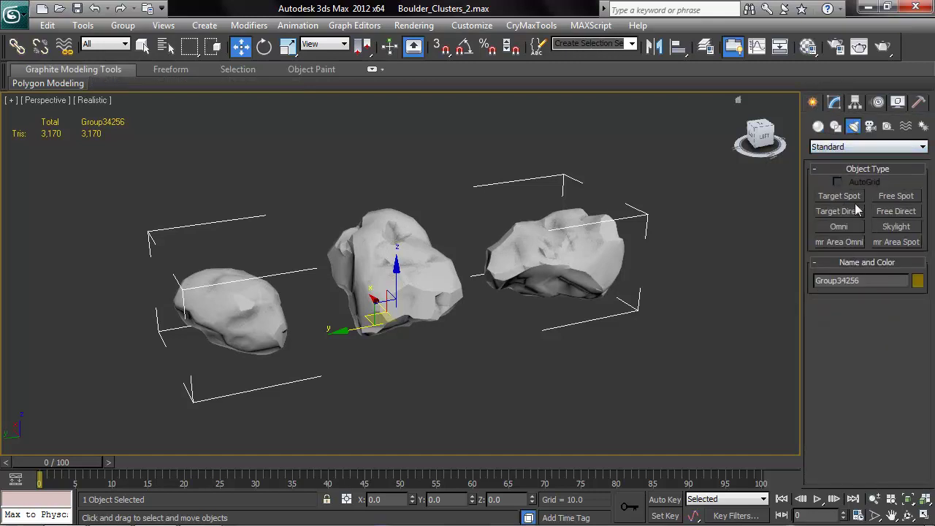
click(887, 230)
click(728, 292)
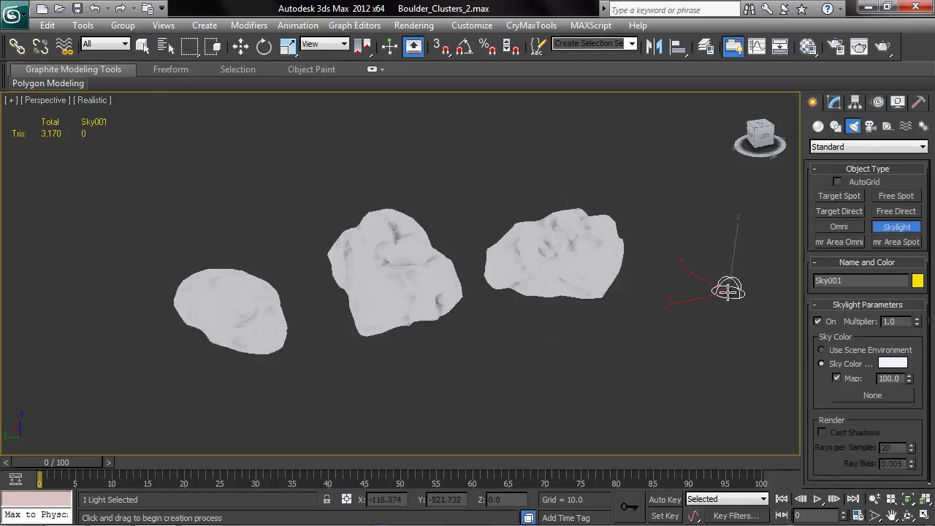
middle_drag(649, 290, 611, 282)
key(m)
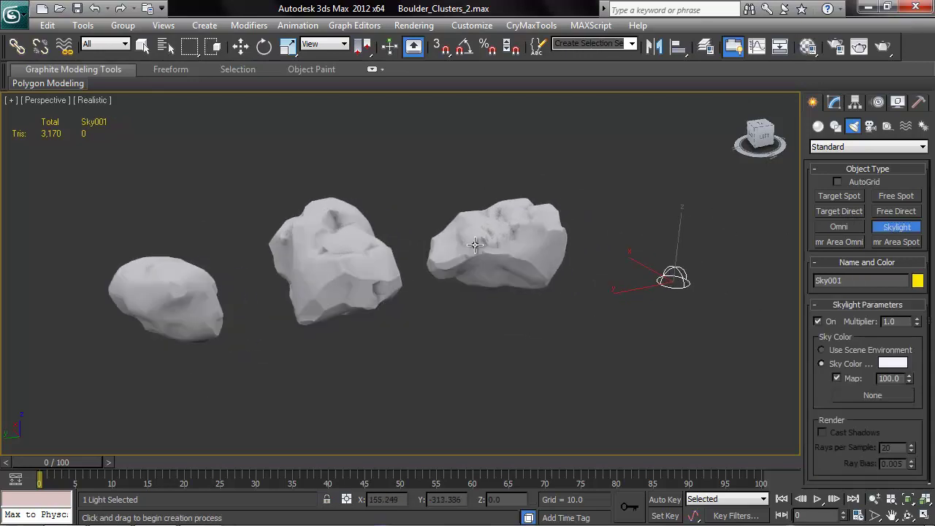
right_click(475, 245)
Select the rocks and open their output settings in Render To Texture
click(475, 245)
middle_drag(475, 244, 512, 249)
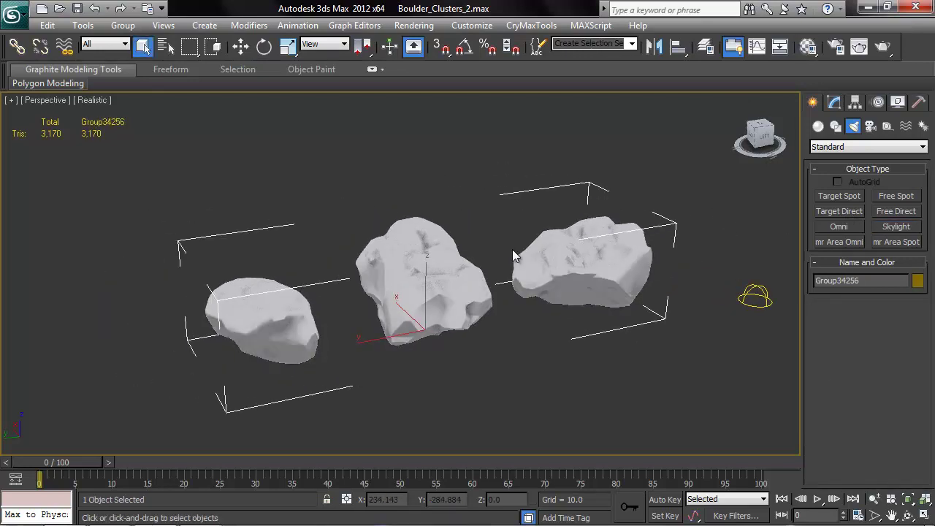
key(0)
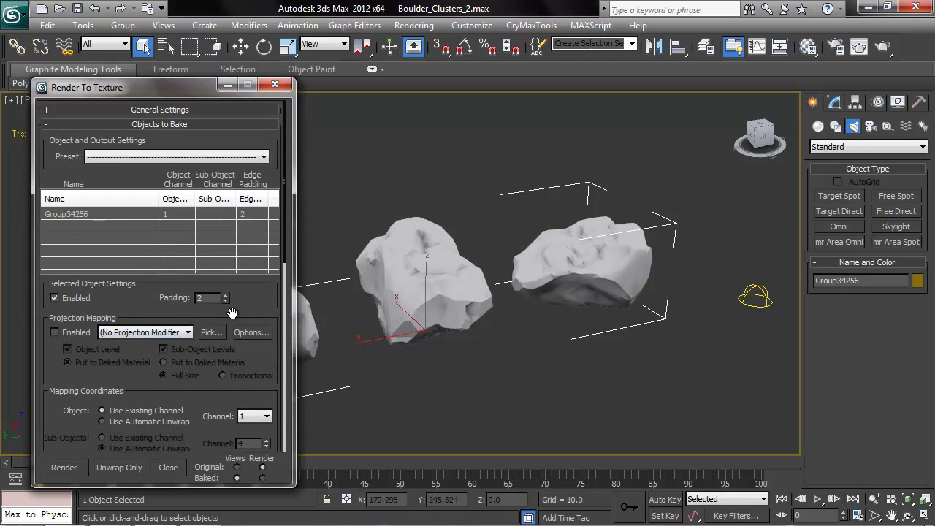
scroll(232, 313, down, 5)
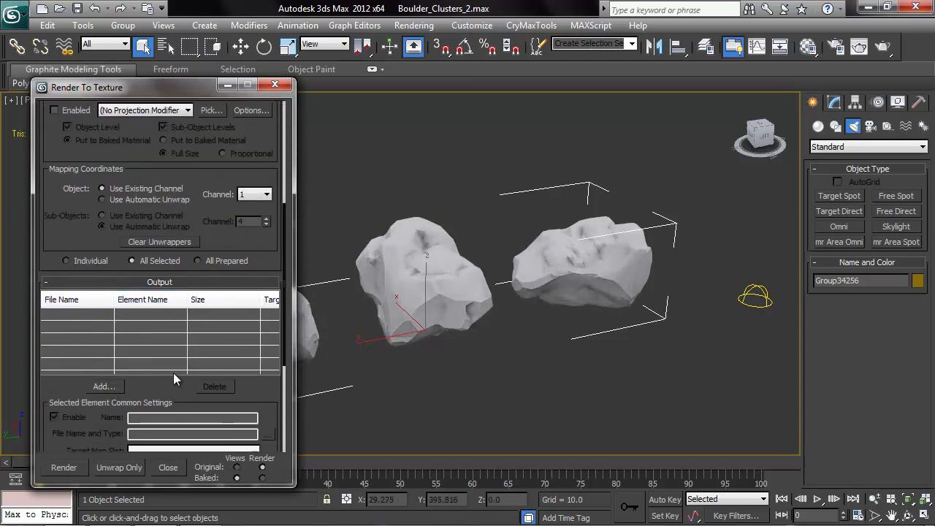
Add a CompleteMap output element at 1024x1024 and render the rocks' lighting bake
drag(167, 383, 105, 299)
click(105, 298)
drag(668, 293, 460, 230)
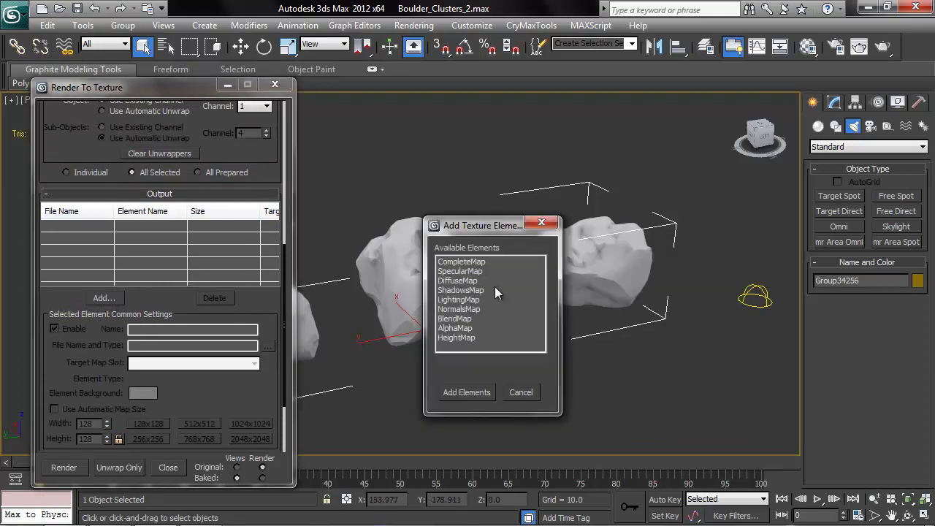
click(468, 262)
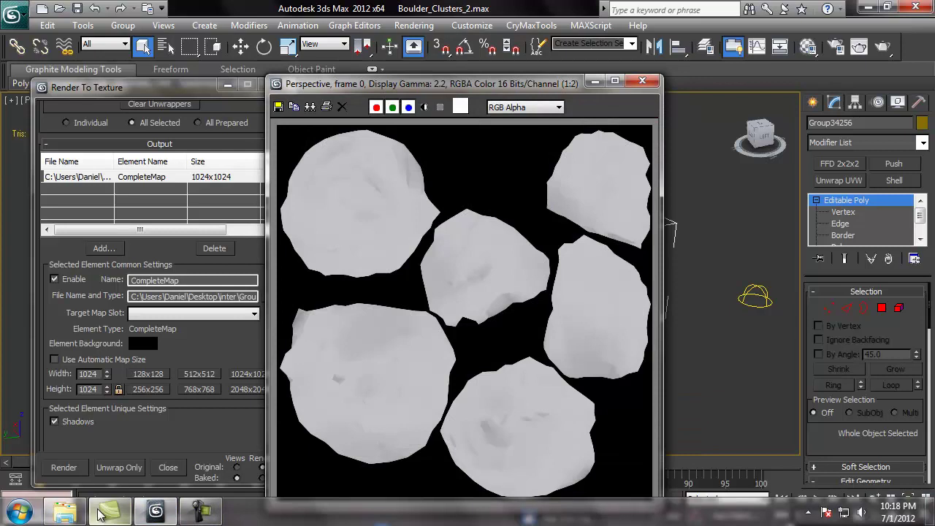
Launch Adobe Photoshop CS3 Extended
click(4, 515)
click(73, 123)
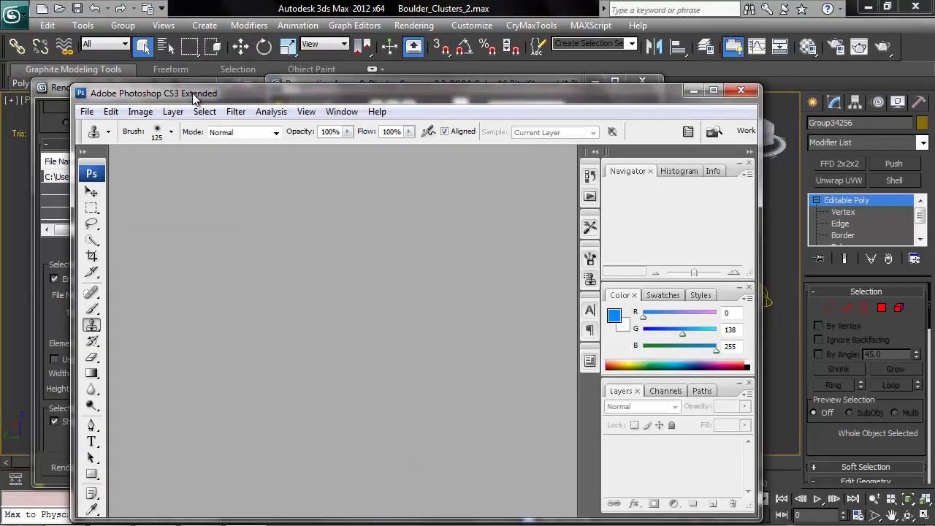
Open Boulder_Clusters_02.psd and add a new empty layer above Layer 3
drag(193, 96, 222, 47)
click(133, 61)
mouse_move(159, 146)
click(369, 146)
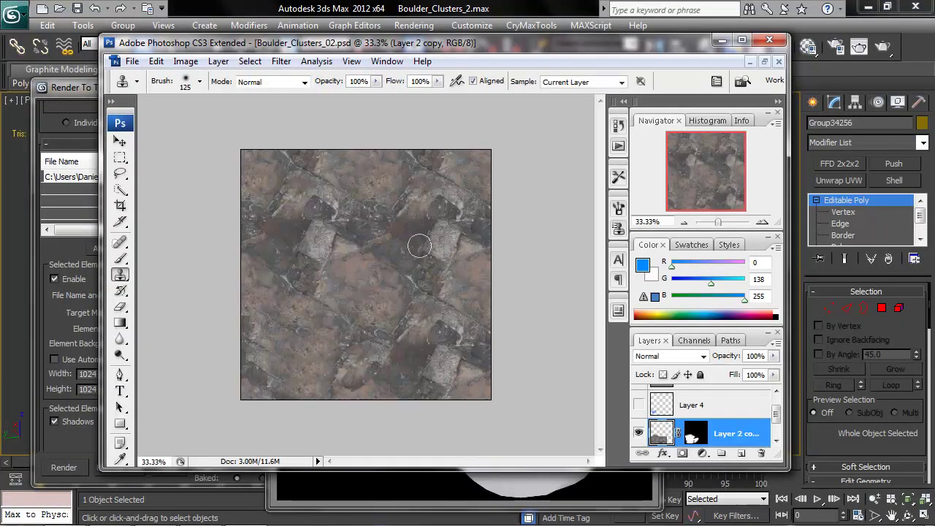
drag(777, 412, 776, 399)
click(741, 403)
click(743, 454)
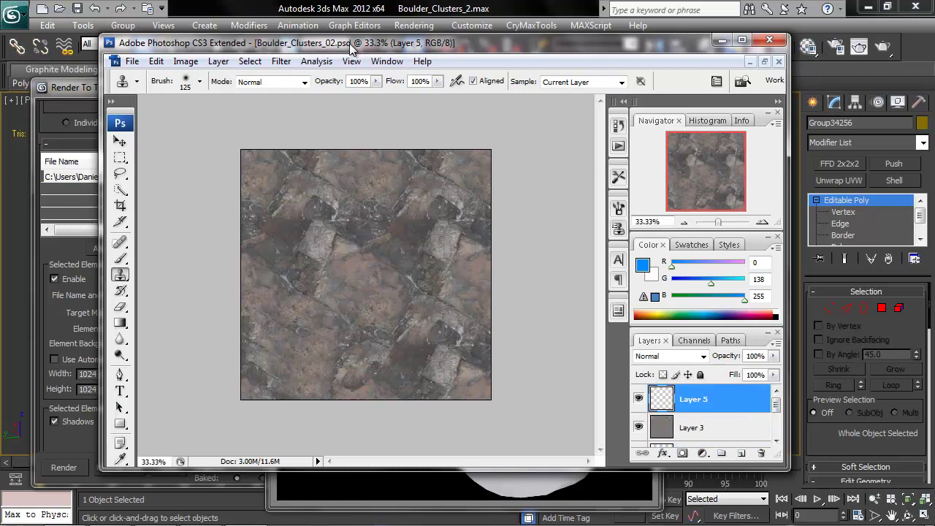
Open the baked Group34256CompleteMap.tga from the desktop folder inter in Photoshop
mouse_move(10, 519)
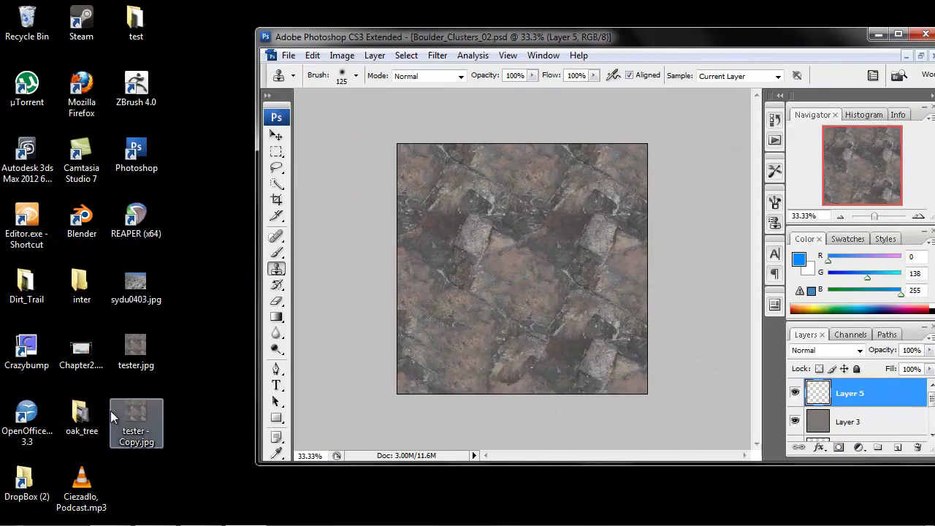
double_click(95, 290)
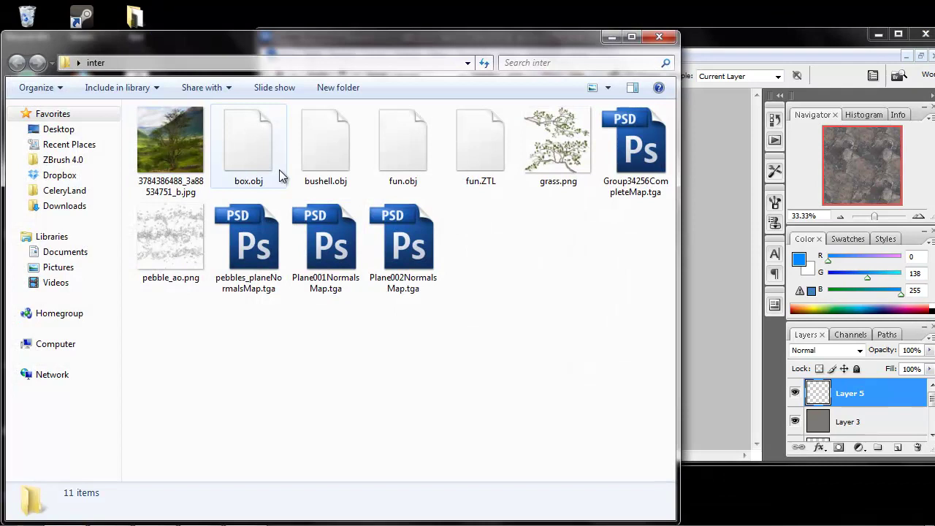
double_click(634, 150)
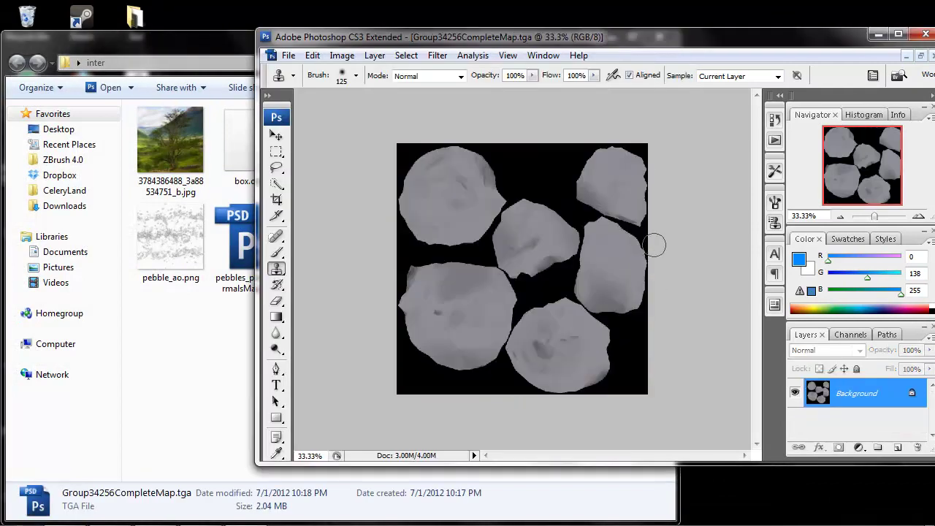
Copy the baked map into Boulder_Clusters_02.psd as an aligned new layer, close the source map and maximize the document
click(923, 57)
click(276, 135)
shift+drag(504, 219, 411, 240)
click(697, 139)
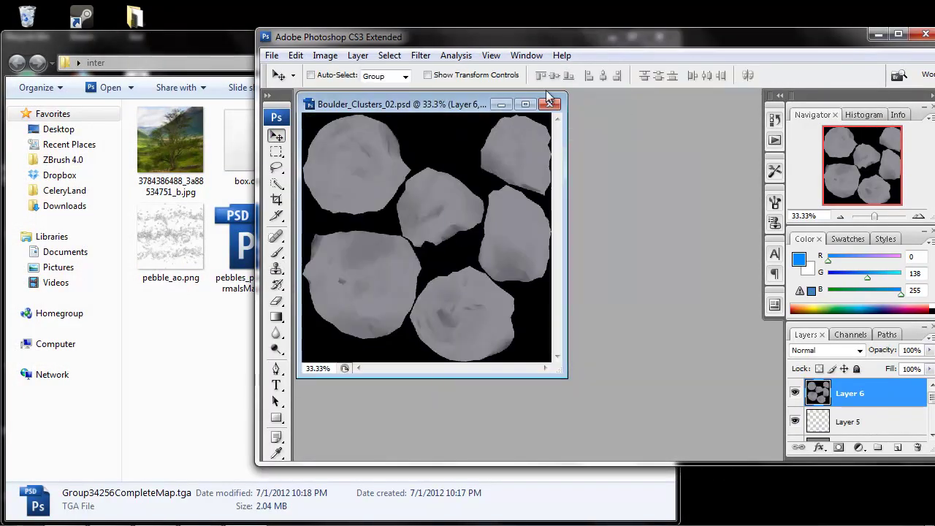
click(536, 104)
Isolate the rock shapes from the bake's black background on a new layer and delete the original Layer 6
scroll(568, 280, up, 3)
alt+scroll(577, 286, up, 1)
alt+scroll(607, 309, down, 1)
alt+scroll(617, 309, up, 1)
alt+scroll(633, 307, down, 1)
alt+scroll(616, 327, up, 1)
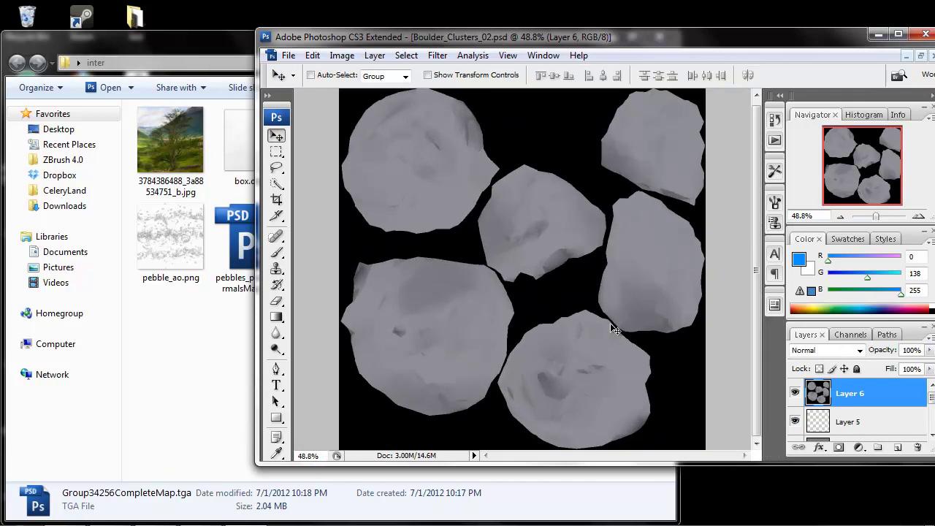
drag(276, 182, 355, 197)
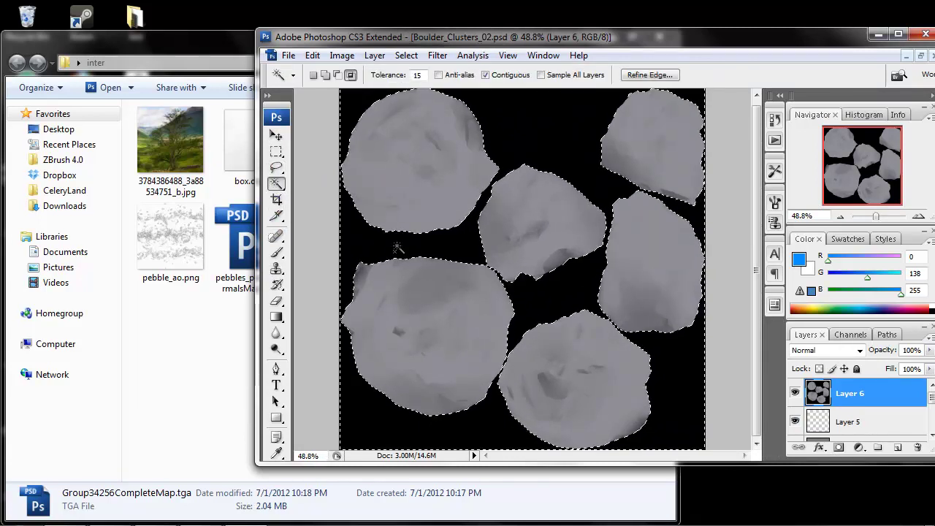
click(419, 236)
key(ctrl+shift+i)
key(ctrl+j)
click(858, 431)
click(917, 447)
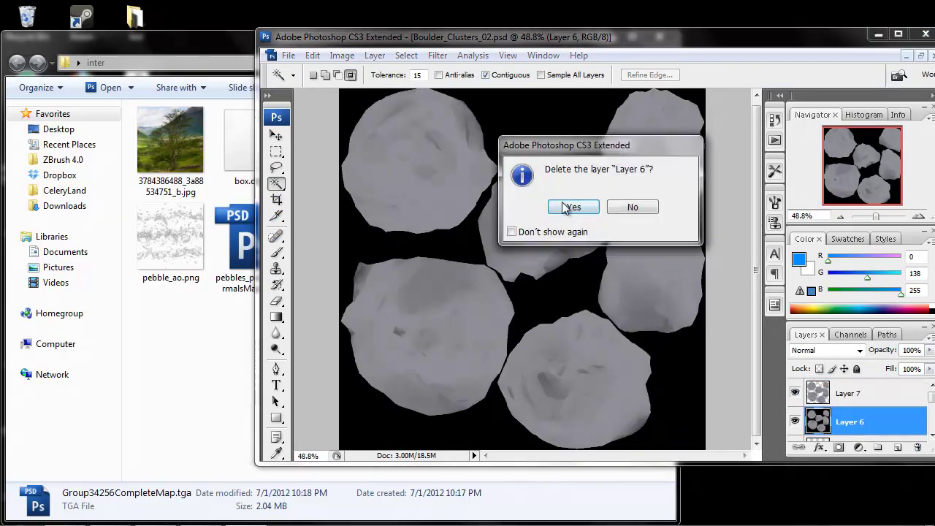
key(Return)
Duplicate the isolated bake layer, hide the original Layer 7 and maximize the Photoshop window
click(854, 395)
key(ctrl+j)
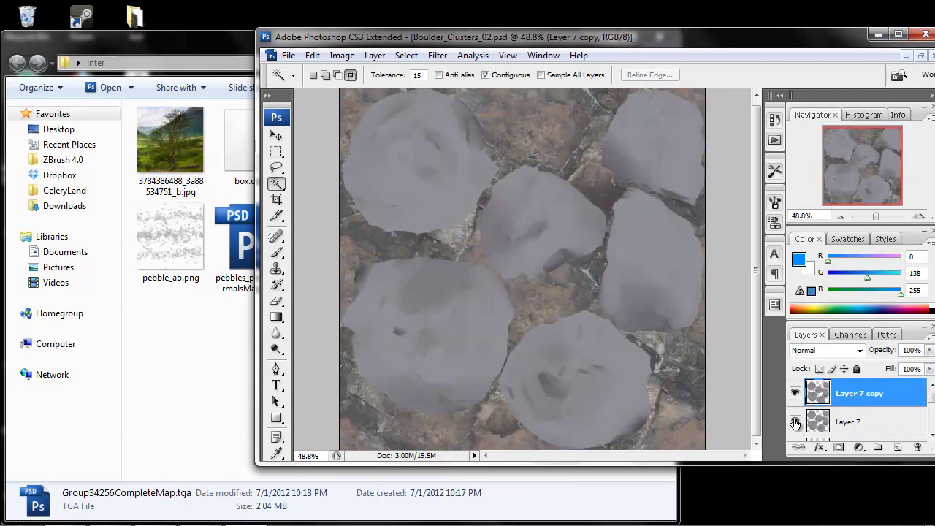
click(795, 422)
click(897, 34)
Apply Levels to the duplicated bake layer with a white input of 167 and a raised black input for stronger contrast
key(ctrl+l)
drag(694, 233, 751, 233)
drag(880, 233, 816, 231)
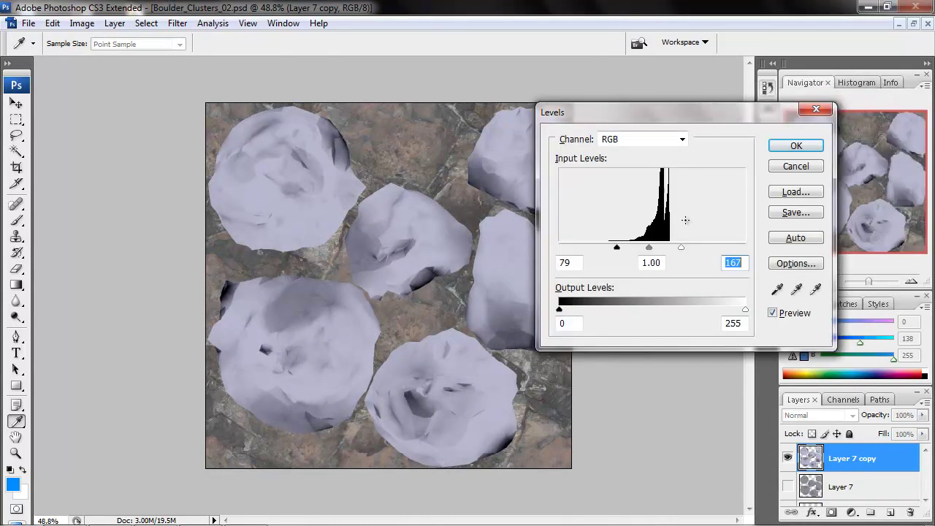
mouse_move(617, 248)
mouse_down()
mouse_move(626, 249)
mouse_move(607, 248)
mouse_up()
click(802, 148)
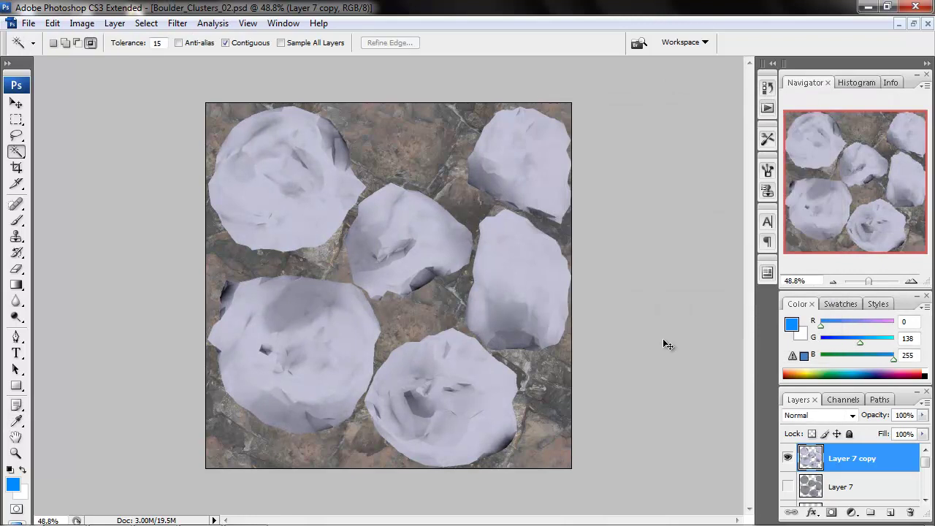
Brighten the duplicated bake layer with a second Levels adjustment that lowers the white input
key(ctrl+l)
drag(745, 248, 717, 249)
click(795, 146)
key(w)
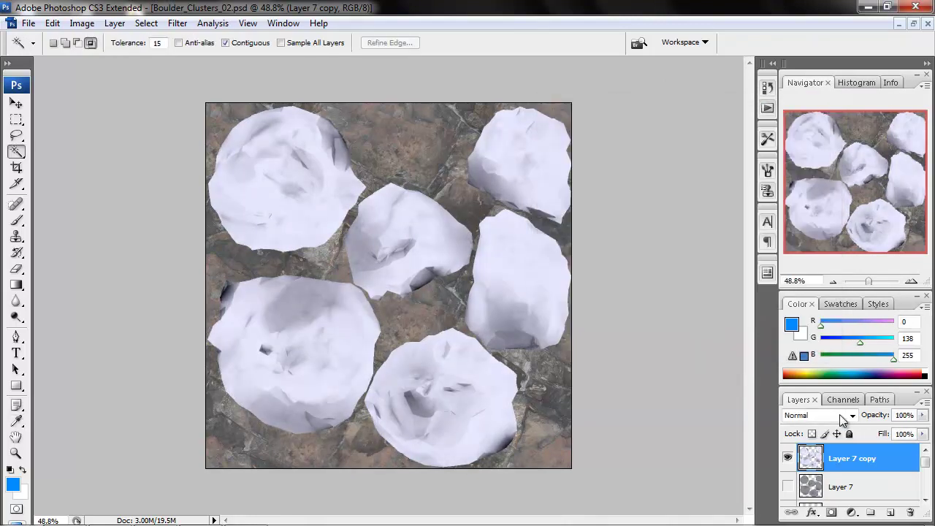
Set the duplicated bake layer's blend mode to Multiply and its opacity to 75%, comparing it on and off
click(817, 415)
click(807, 115)
click(787, 457)
click(788, 456)
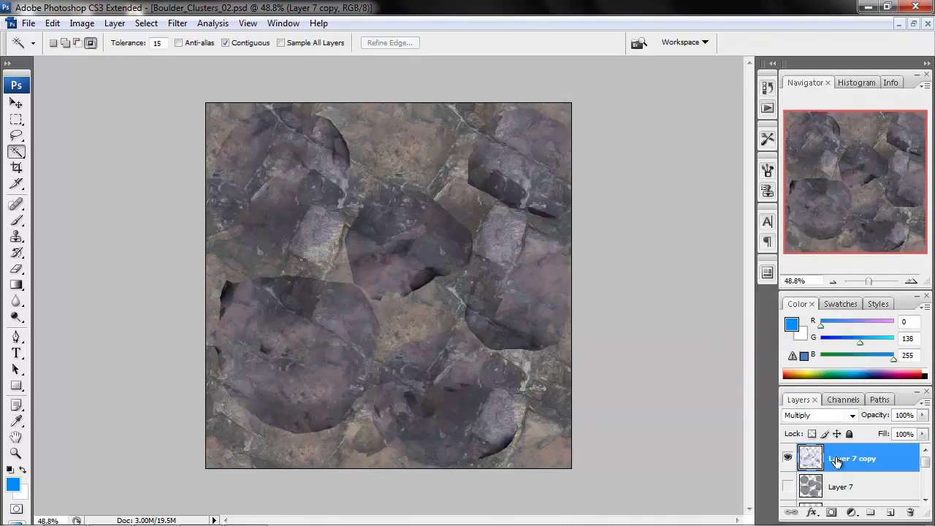
click(923, 415)
drag(923, 431, 908, 431)
click(480, 206)
Desaturate the duplicated bake layer completely with a Hue/Saturation saturation of -100
key(ctrl+u)
drag(627, 237, 460, 244)
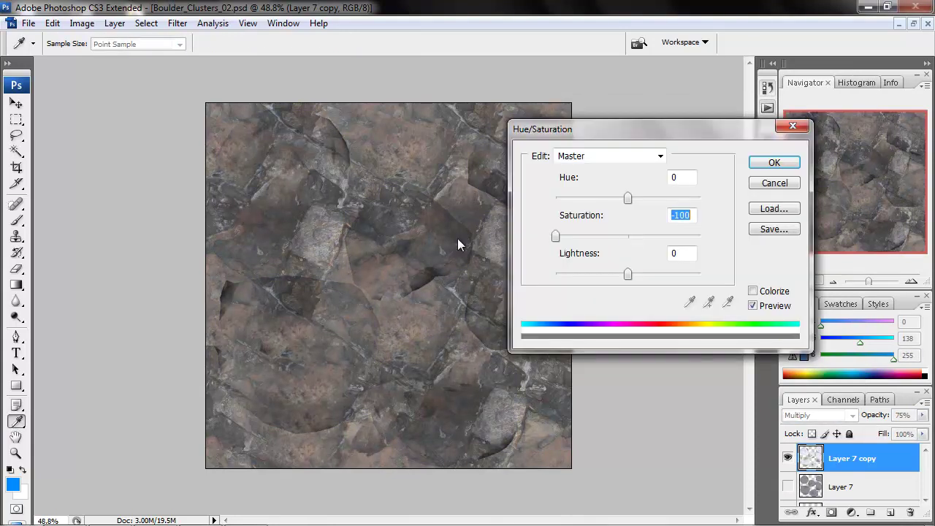
click(778, 162)
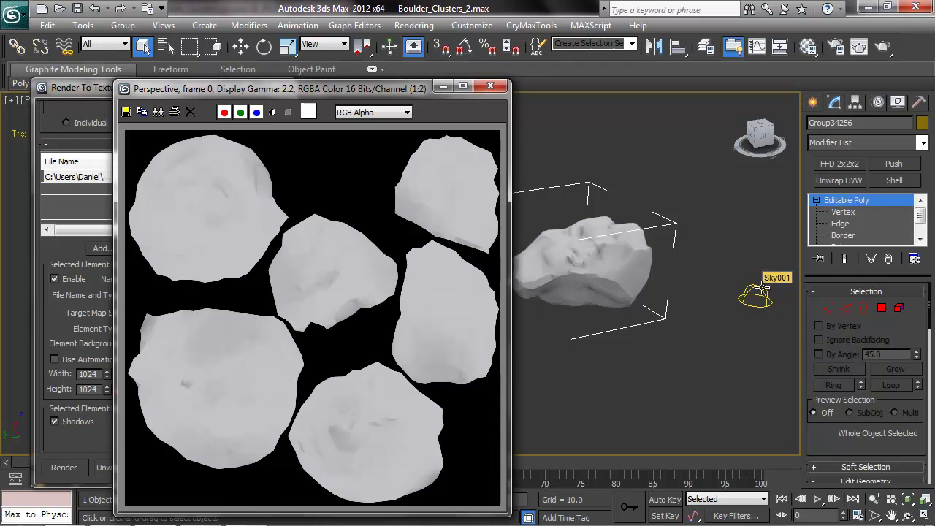
In 3ds Max, select the skylight beside the rocks and review its parameters
click(763, 287)
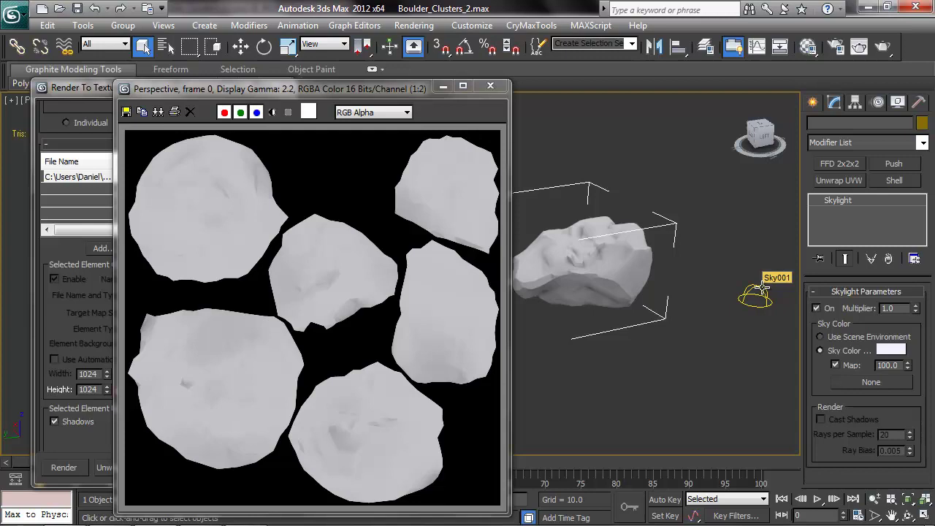
click(760, 290)
alt+middle_drag(727, 245, 706, 233)
Create a standard Omni light near the rocks and raise it well above them
click(813, 102)
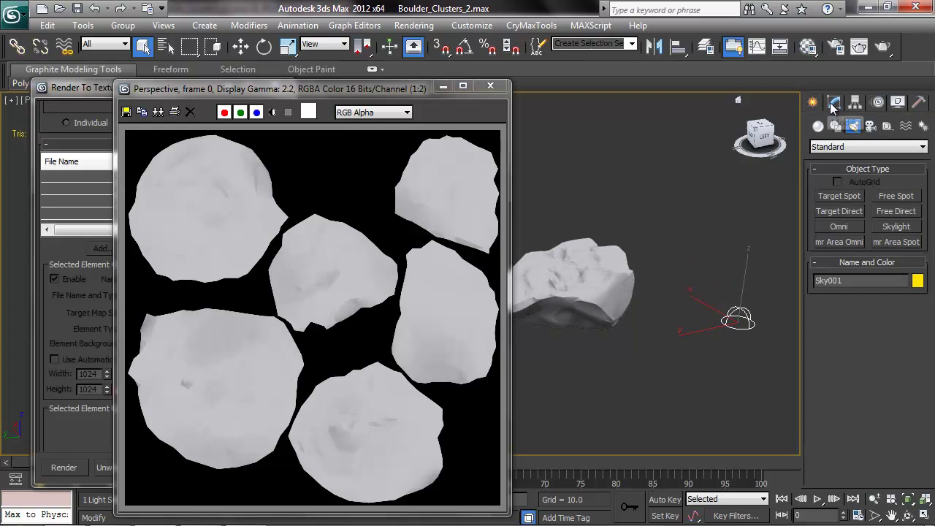
click(842, 226)
click(705, 277)
key(w)
drag(710, 238, 697, 110)
scroll(702, 191, down, 4)
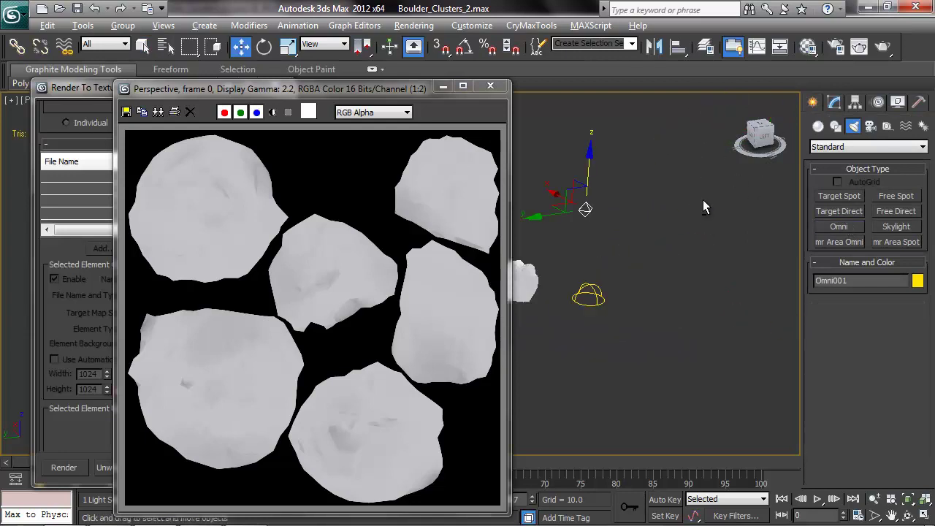
Turn on shadows for the omni light and expand its intensity, color and attenuation settings
alt+middle_drag(703, 200, 676, 165)
alt+middle_drag(716, 204, 771, 154)
click(834, 102)
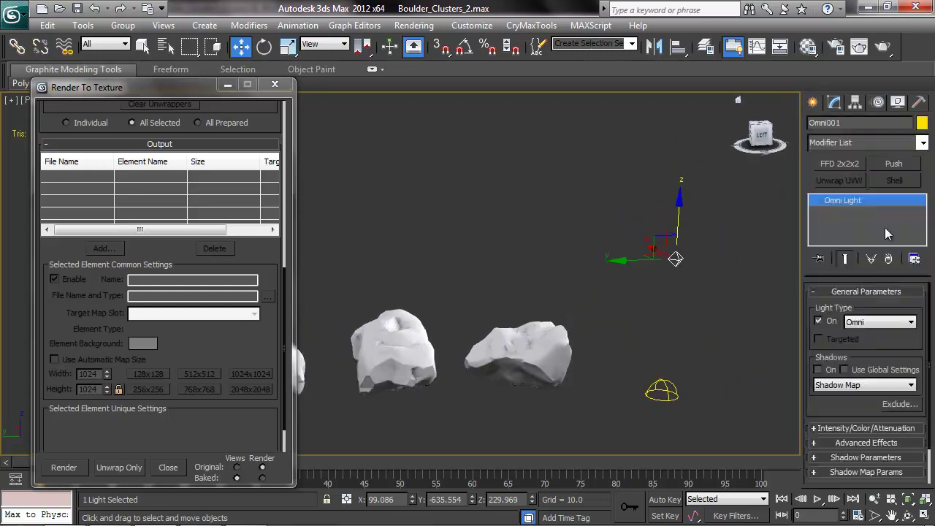
click(816, 370)
click(861, 428)
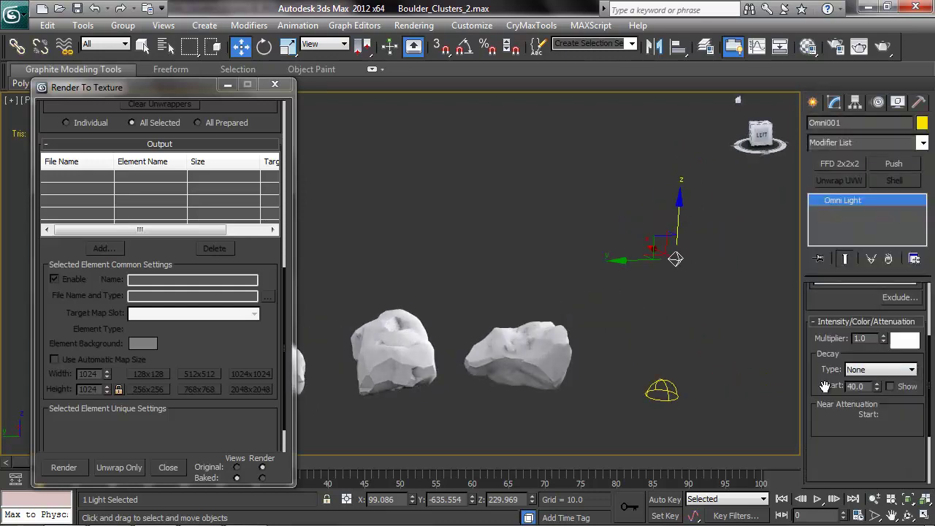
drag(822, 368, 804, 331)
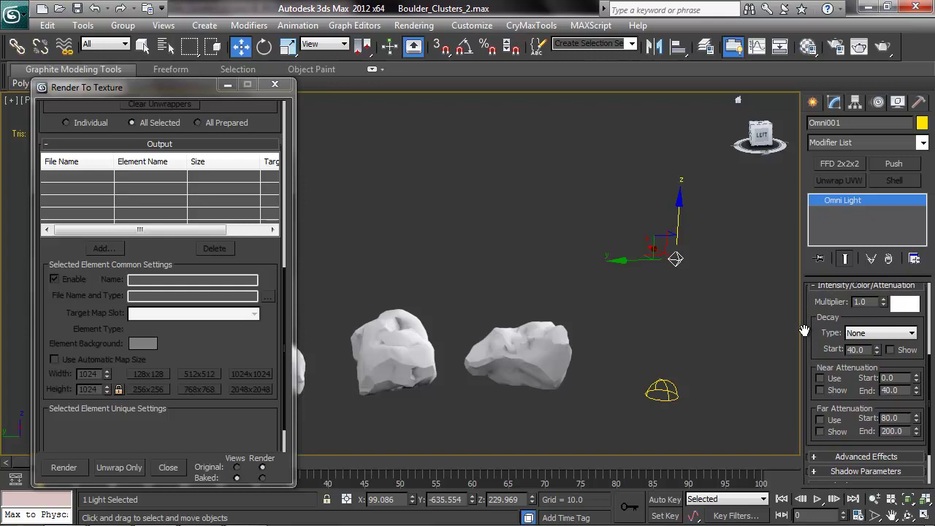
Move the omni light farther from the rocks along the Y axis, to about Y -971
scroll(651, 272, down, 8)
scroll(505, 271, up, 4)
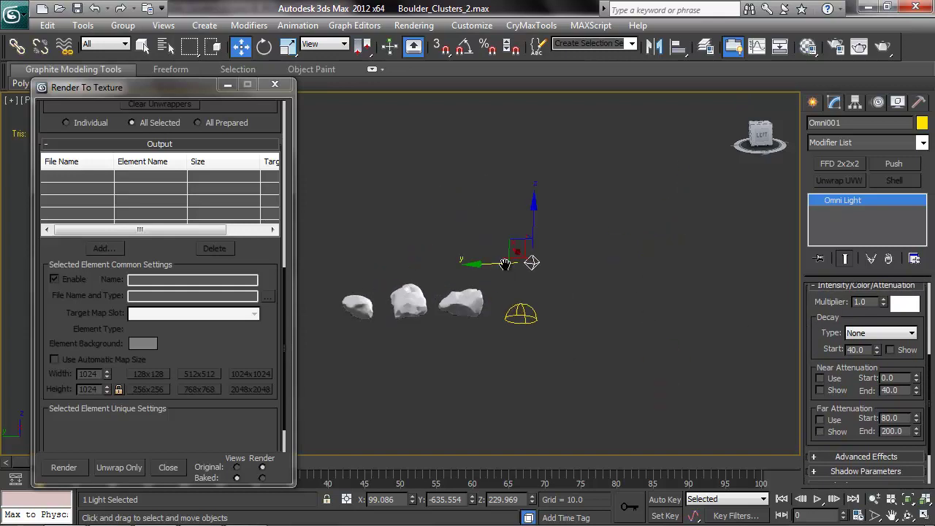
middle_drag(504, 265, 510, 276)
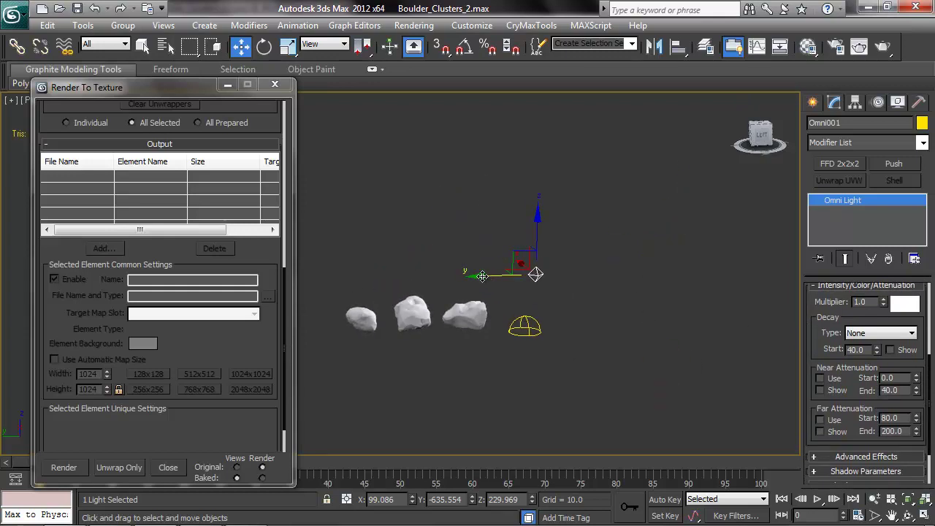
mouse_move(482, 276)
mouse_down()
mouse_move(658, 278)
mouse_move(424, 276)
mouse_move(552, 288)
mouse_up()
alt+middle_drag(589, 292, 596, 238)
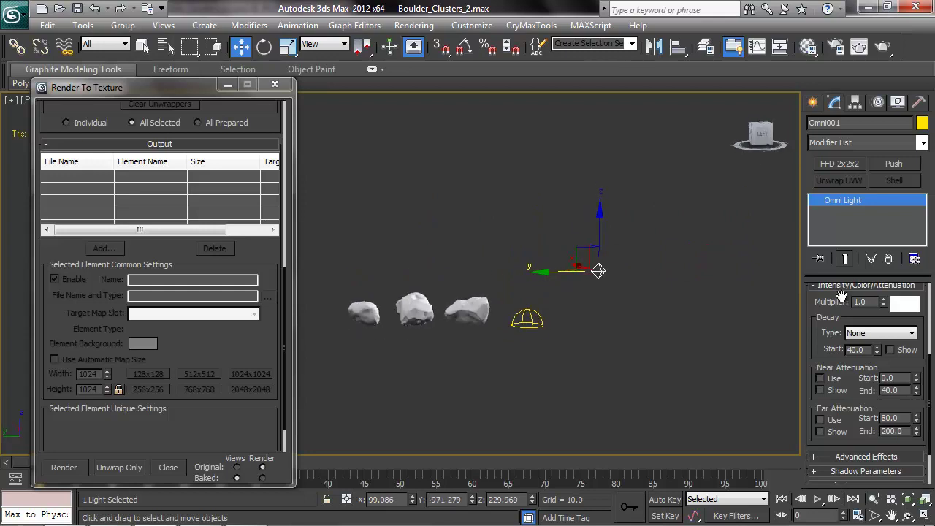
Set the omni light's intensity multiplier to 0.5
drag(869, 302, 808, 305)
text(.5)
key(Return)
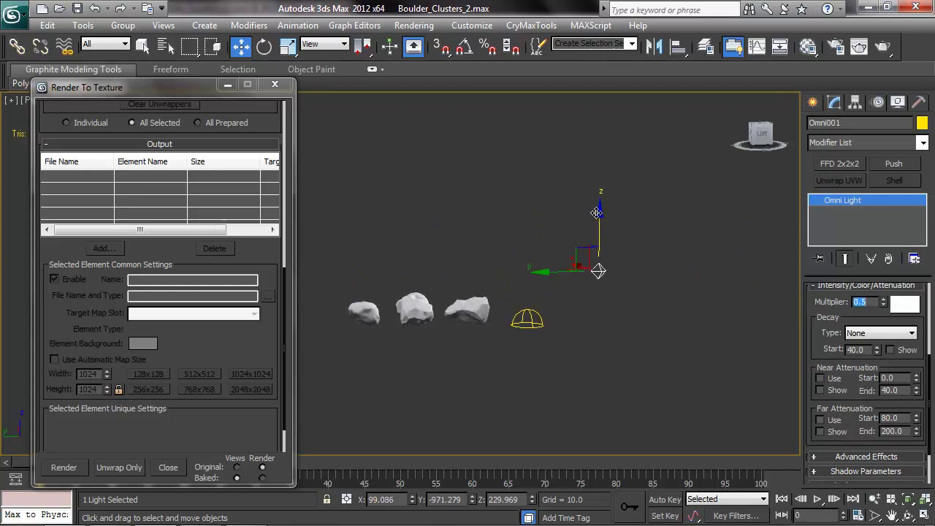
Clone the omni light along X to about -850 and lower the clone to about Z -331, below the rocks
alt+middle_drag(666, 298, 331, 158)
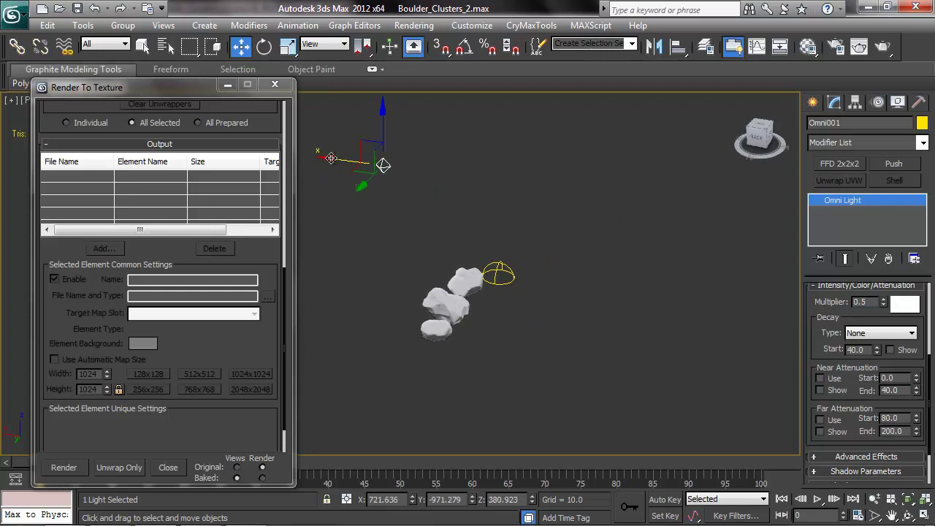
shift+drag(331, 157, 599, 193)
click(468, 328)
drag(662, 152, 678, 265)
mouse_move(677, 267)
alt+middle_down()
mouse_move(635, 304)
mouse_move(544, 340)
alt+middle_up()
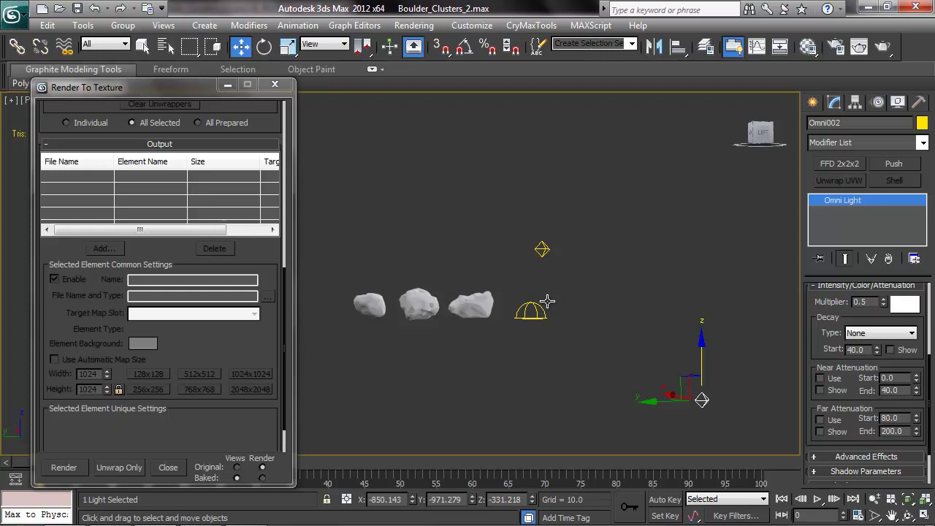
Select the rocks and render their CompleteMap bake again with the omni lights, overwriting the existing file
alt+middle_drag(460, 231, 523, 249)
scroll(522, 248, up, 2)
middle_drag(523, 249, 434, 307)
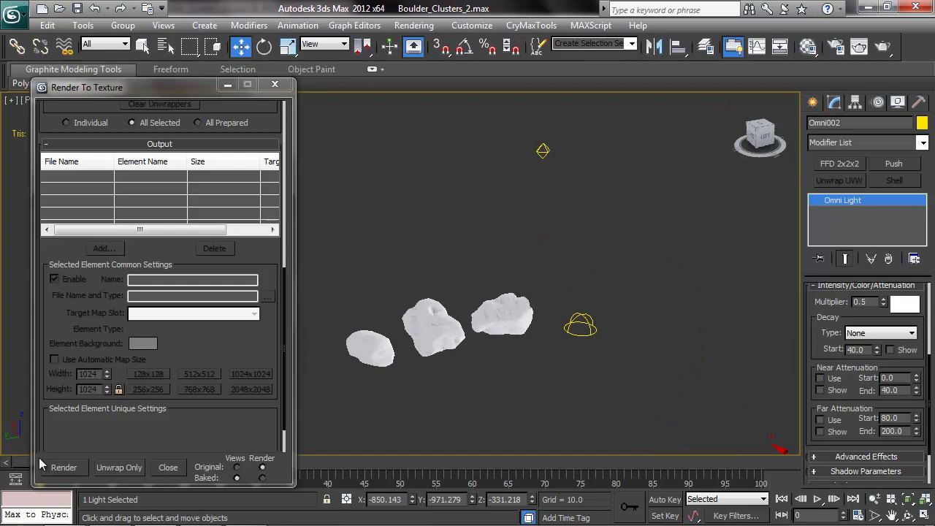
click(437, 306)
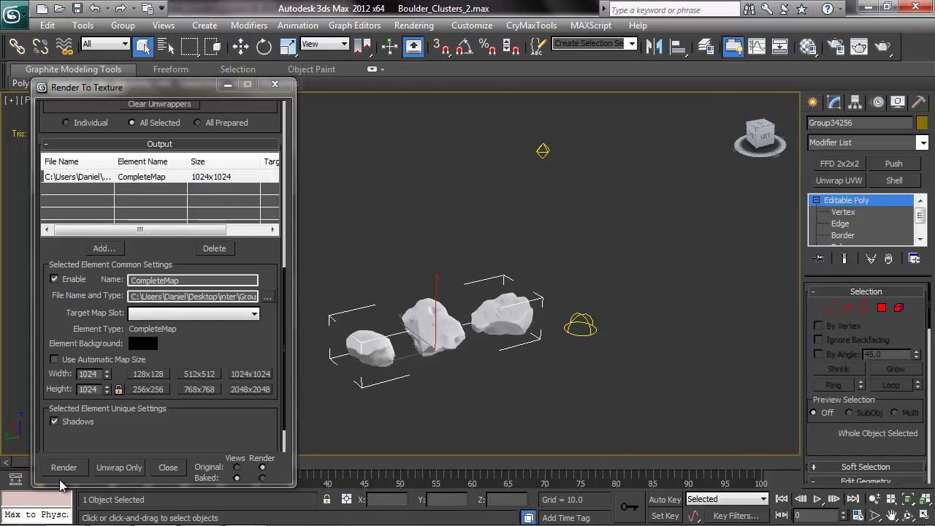
click(63, 468)
click(415, 426)
click(648, 402)
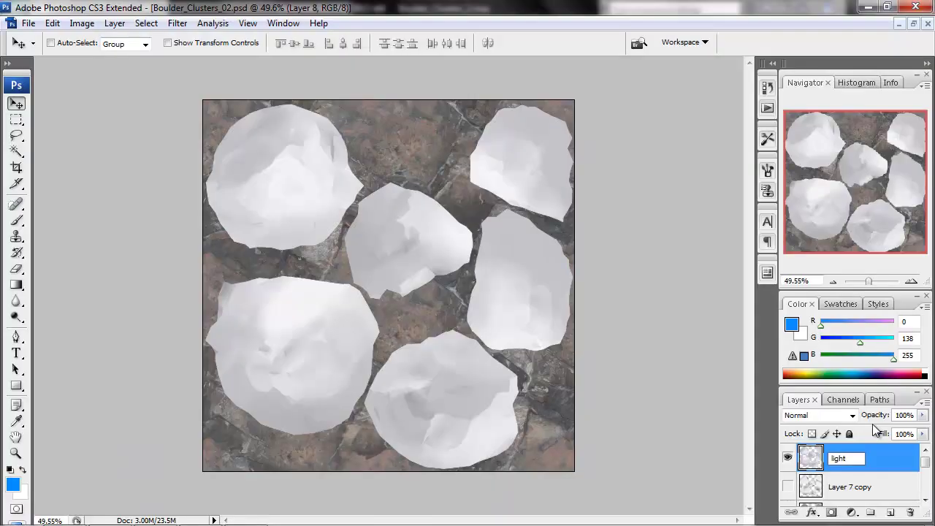
In Photoshop, rename the new lighting layer light_directional and rename Layer 7 as AO_bake
text(_directional)
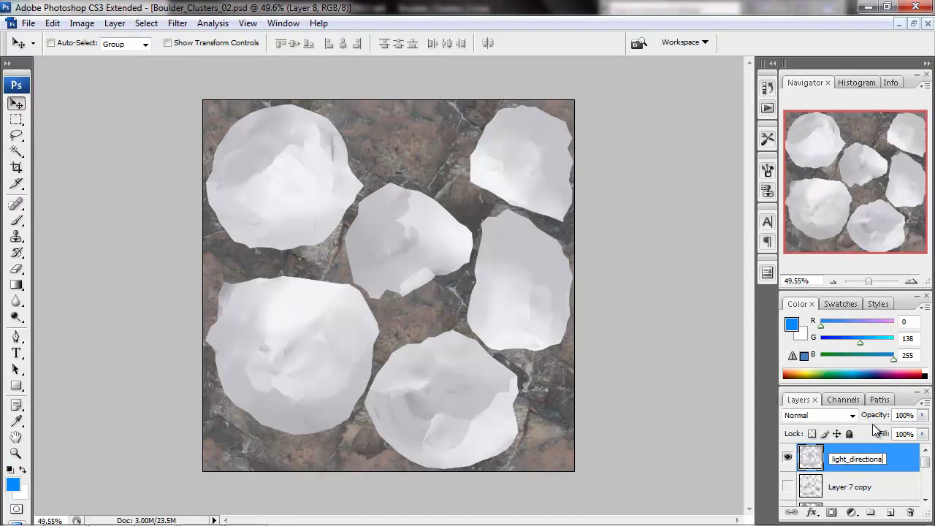
click(856, 486)
double_click(845, 486)
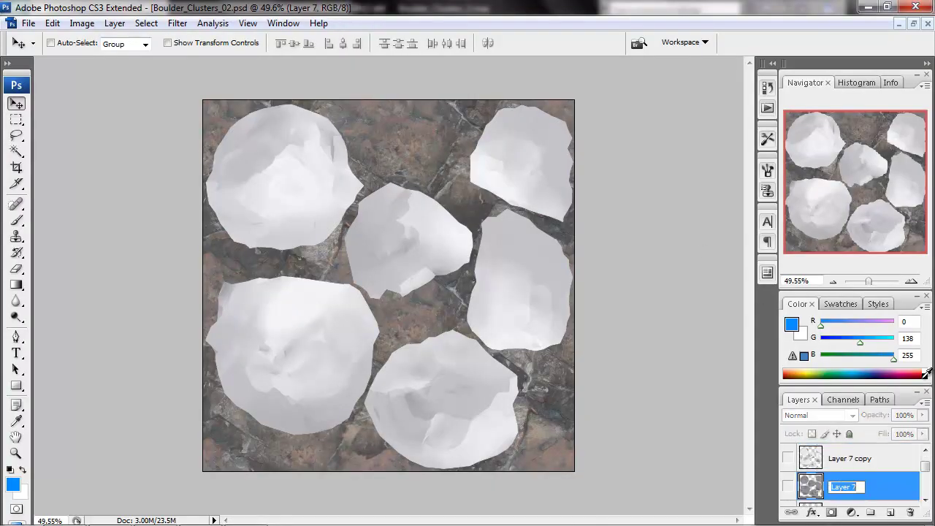
Select Layer 7 copy and make it visible again
click(854, 468)
click(787, 463)
scroll(839, 475, up, 1)
scroll(846, 481, down, 1)
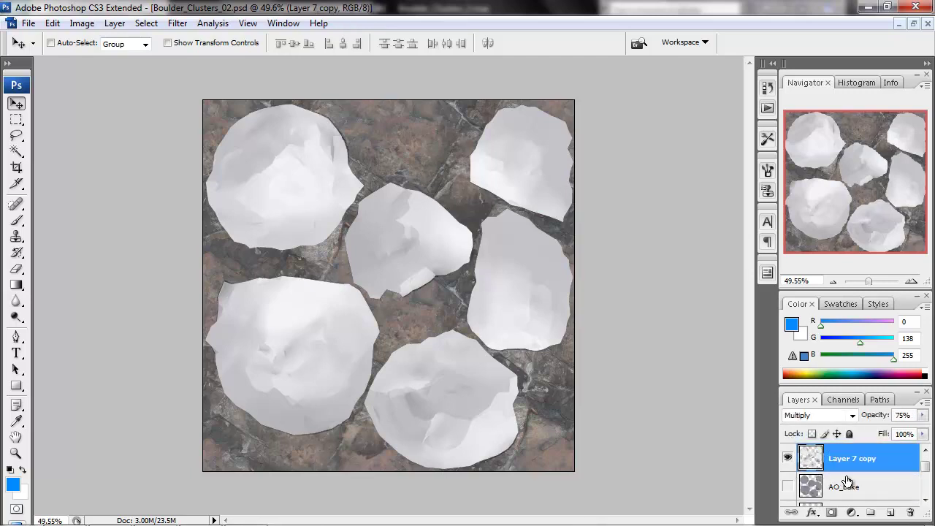
Move the AO_bake layer above Layer 7 copy and close the Color panel to enlarge the layer list
drag(847, 480, 848, 447)
click(926, 296)
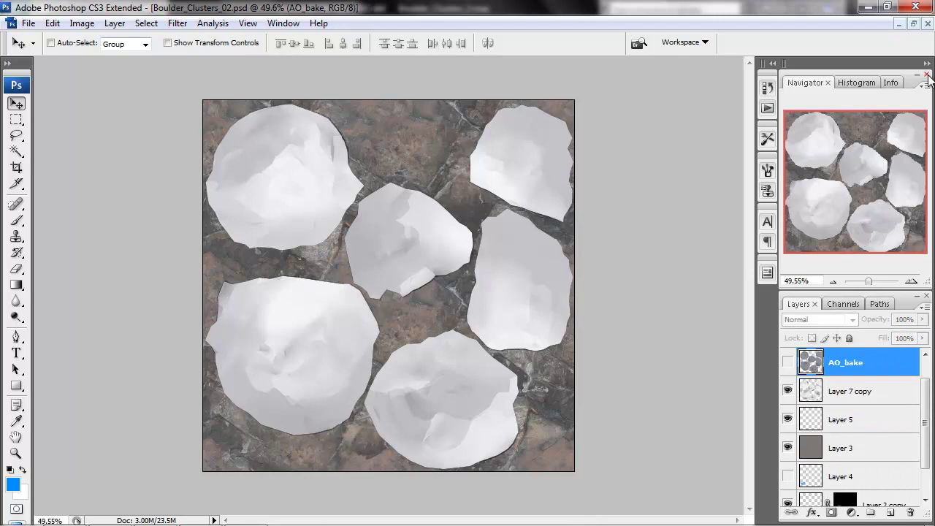
Close the Navigator panel to enlarge the layer list, duplicate the light_directional layer and hide the original
click(926, 76)
click(787, 143)
click(787, 143)
click(847, 141)
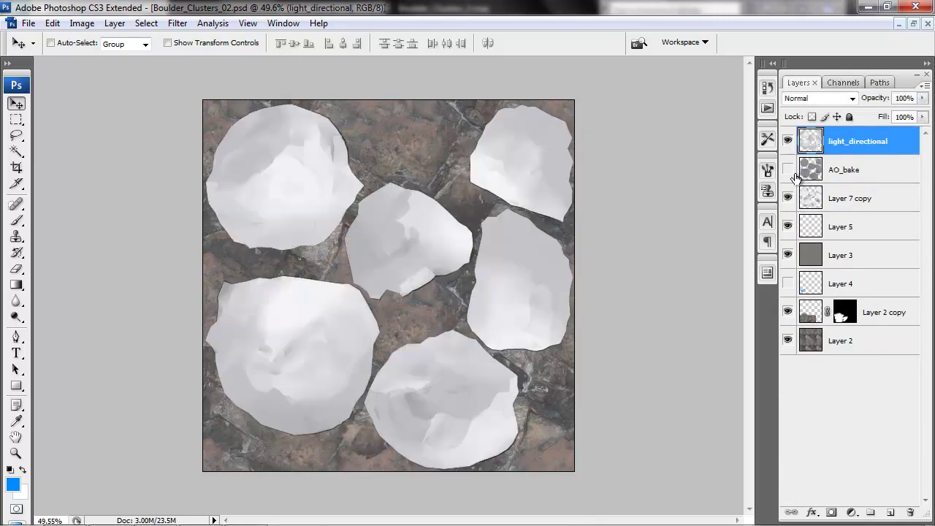
click(864, 180)
click(837, 146)
key(ctrl+j)
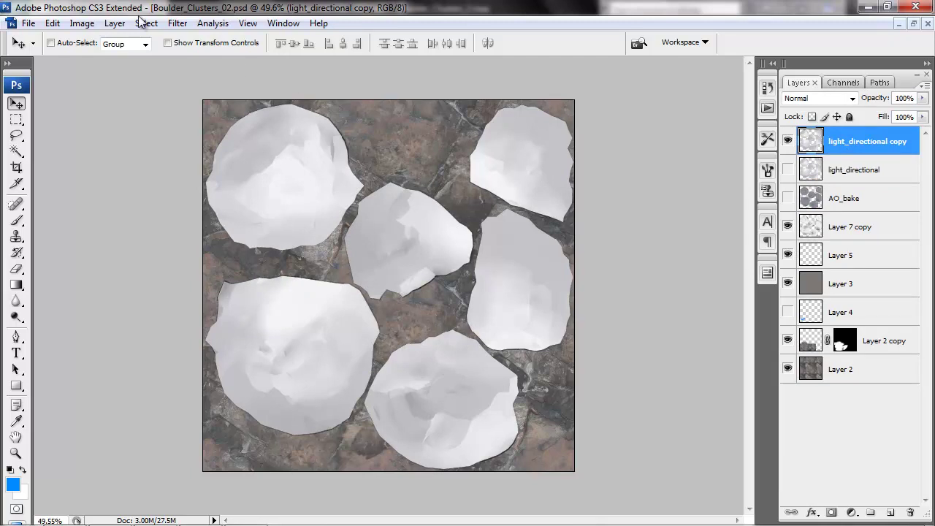
Darken the light_directional copy with Levels, raising the input black point to 162 and lowering the output white point to about 206
click(178, 23)
key(Escape)
key(ctrl+l)
drag(559, 249, 679, 252)
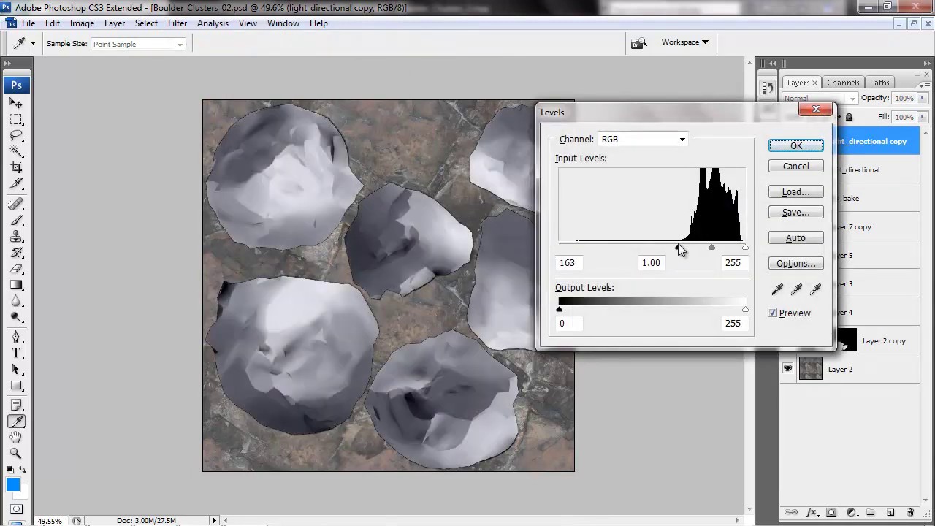
drag(744, 309, 703, 310)
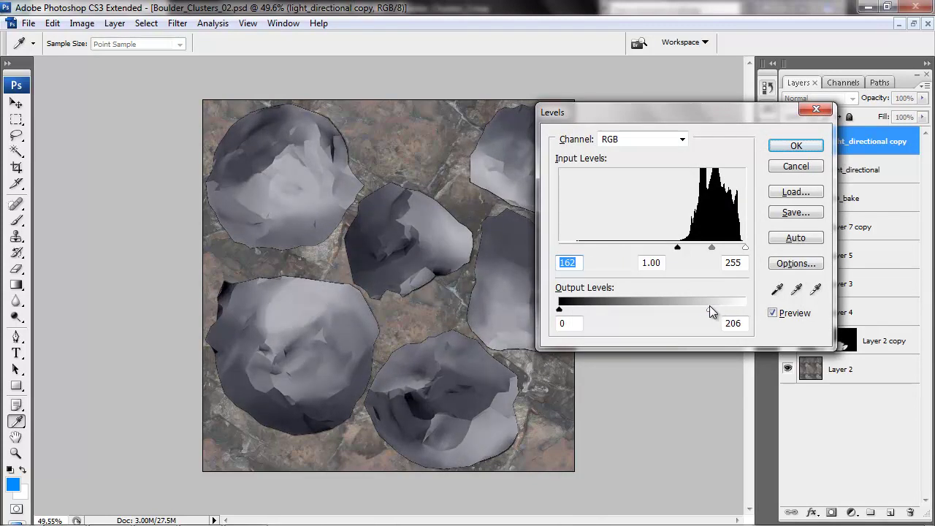
click(796, 145)
key(v)
Apply the Find Edges filter to light_directional copy and invert its colours
click(177, 24)
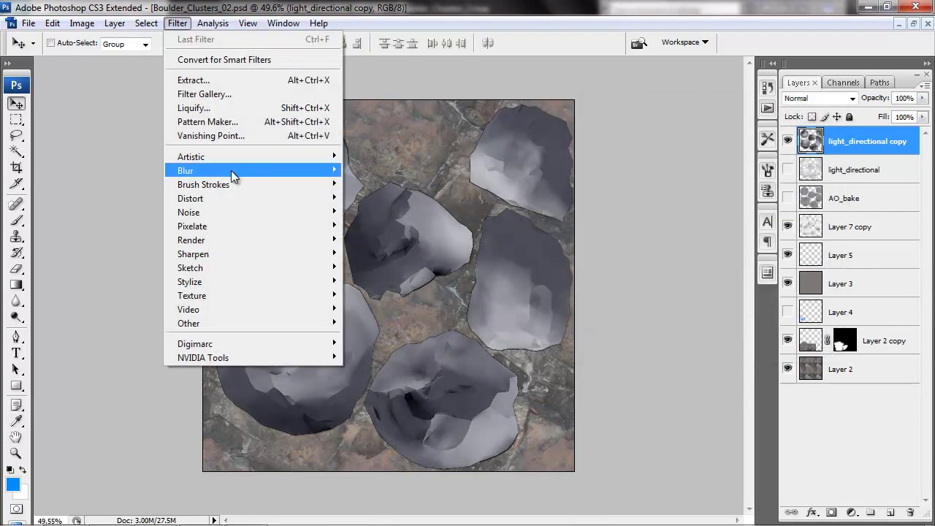
mouse_move(216, 241)
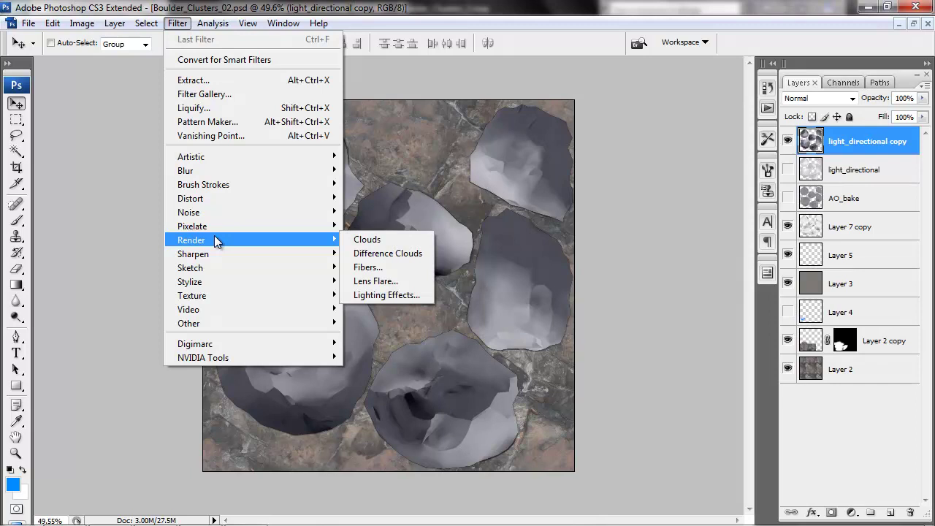
mouse_move(212, 261)
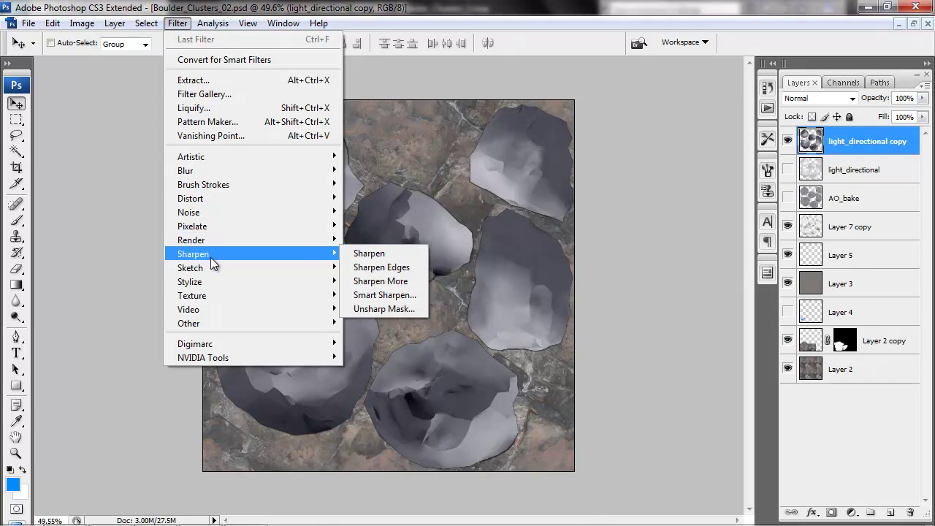
mouse_move(208, 277)
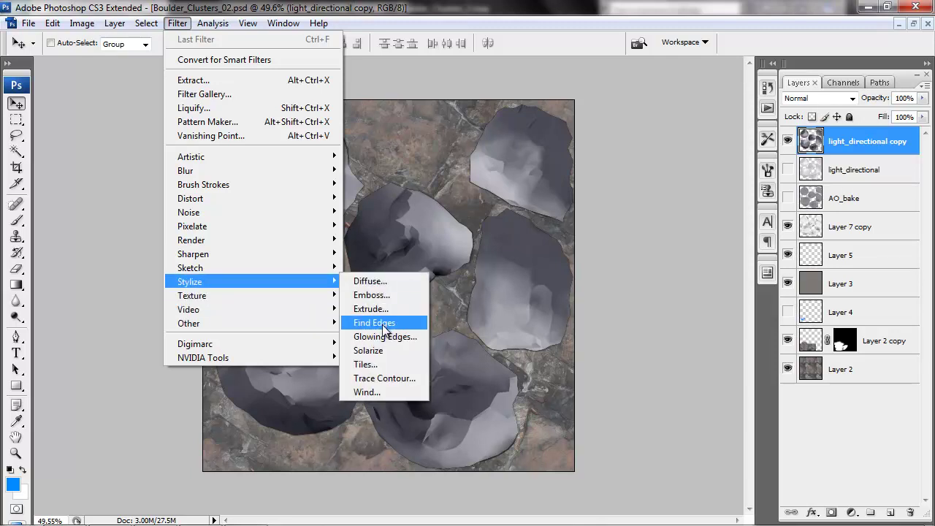
click(378, 322)
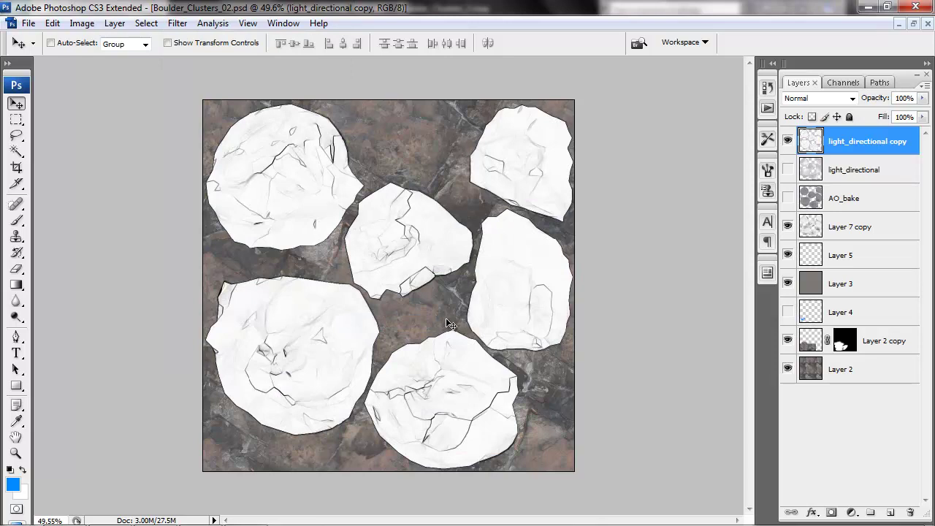
key(ctrl+i)
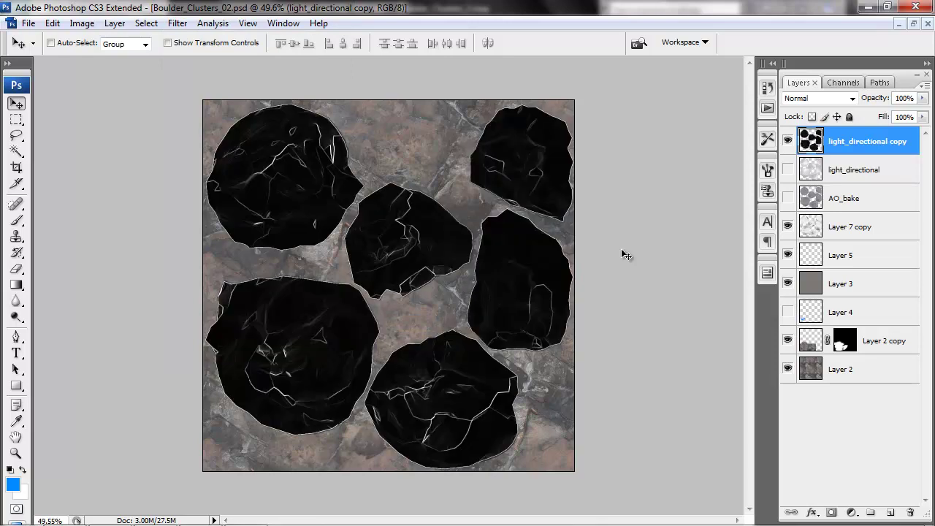
Undo the inversion and edge filter, and put the inverted Find Edges effect on a duplicate of the layer blended with Lighten
click(833, 171)
key(ctrl+alt+z)
key(ctrl+alt+z)
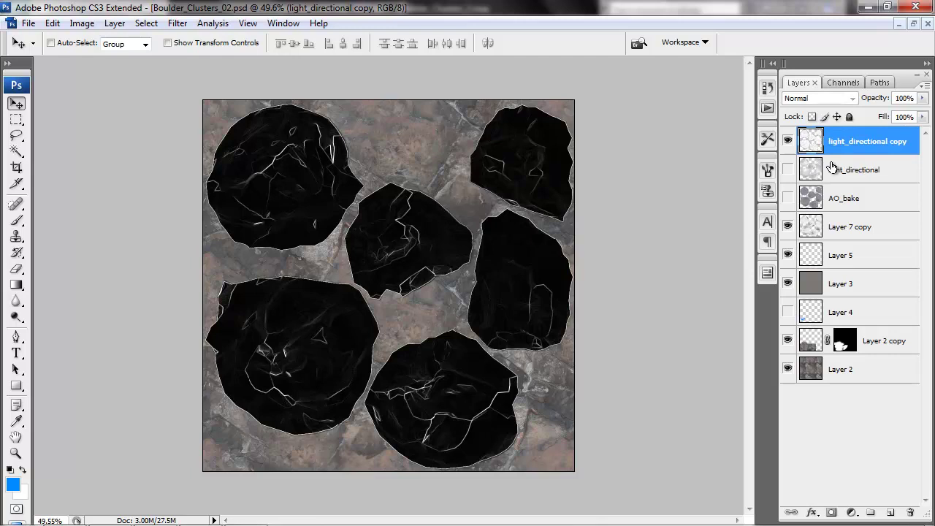
key(ctrl+j)
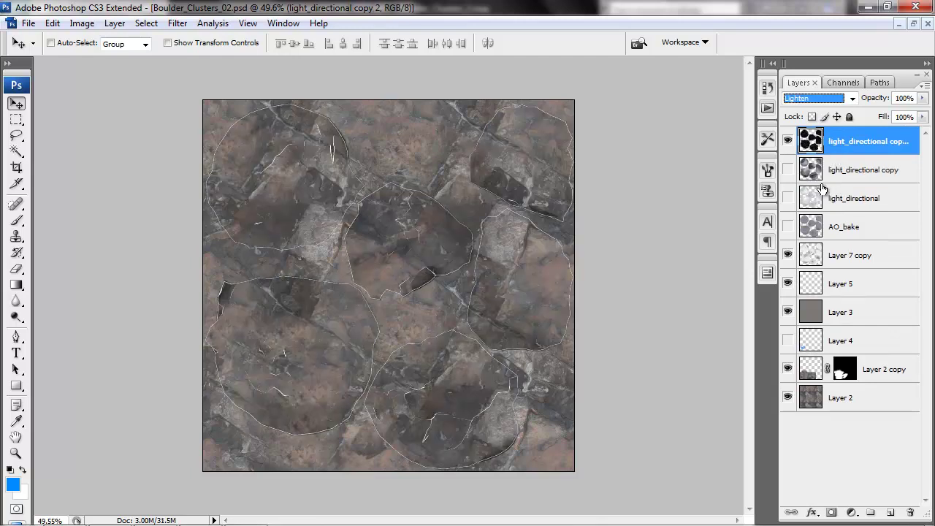
click(787, 141)
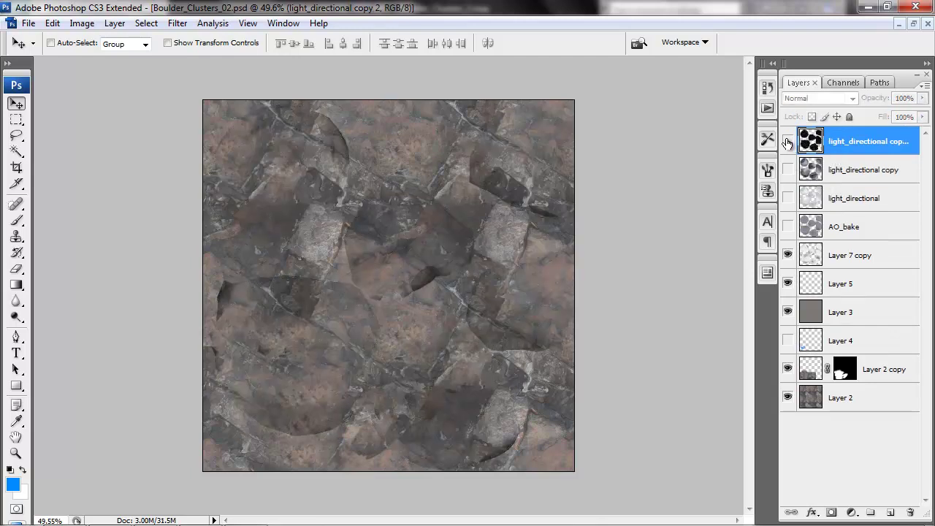
click(786, 142)
click(786, 142)
click(787, 141)
Load the edge layer's outline as a selection and refine it with radius 0, smooth 0, feather 0.6 px and contraction -100%
ctrl+click(819, 143)
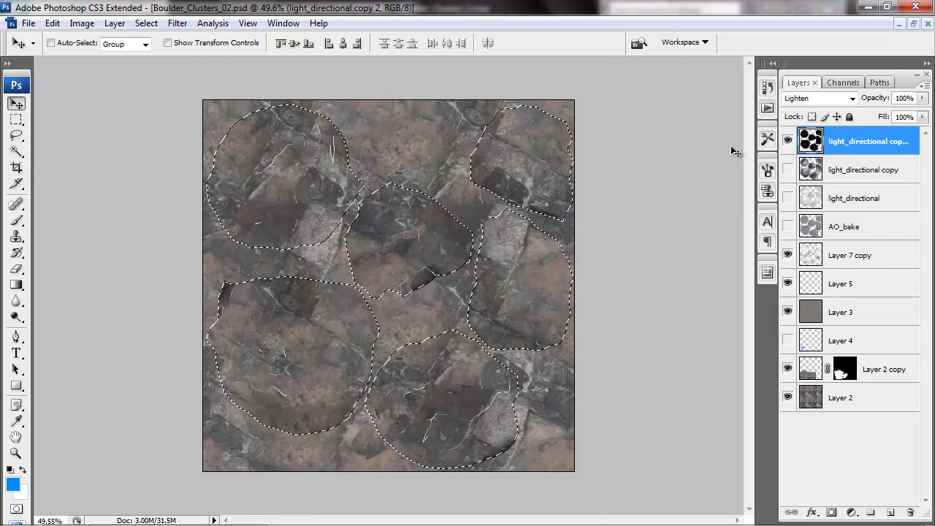
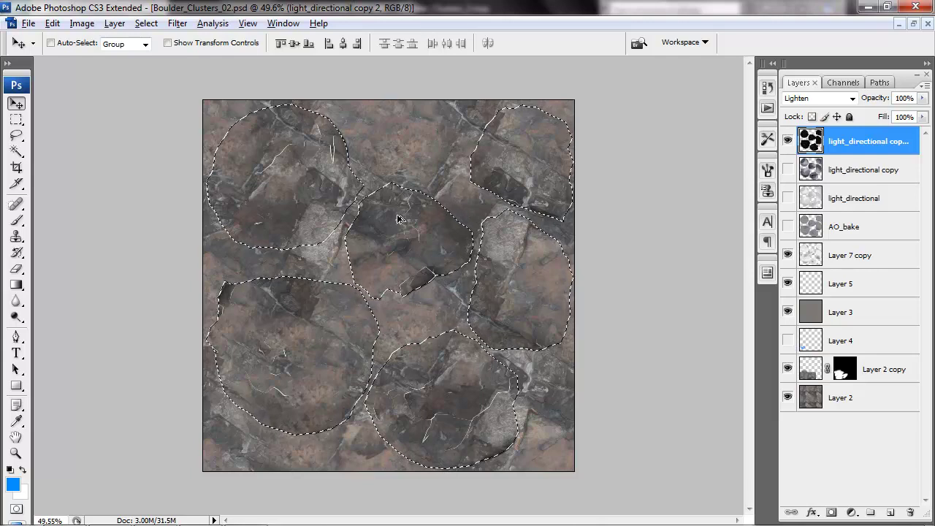
alt+scroll(383, 146, up, 4)
click(17, 120)
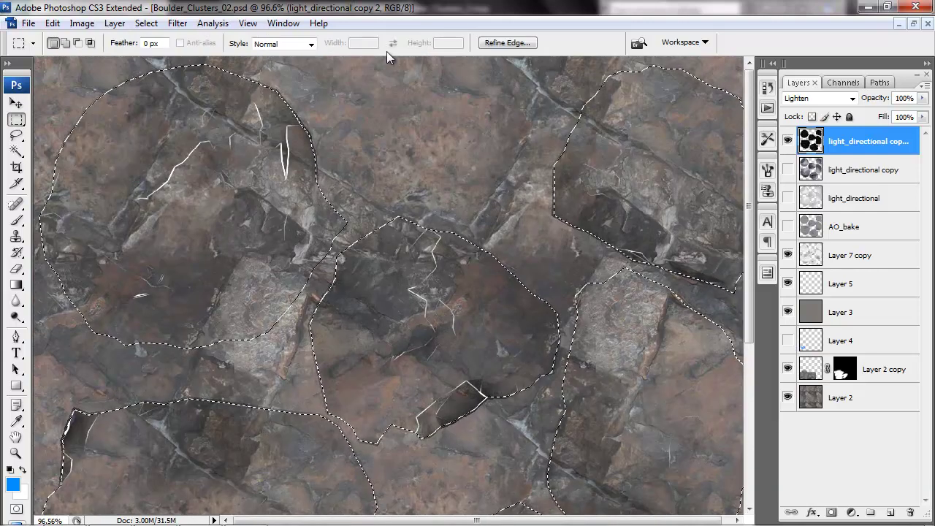
click(507, 44)
drag(603, 302, 592, 301)
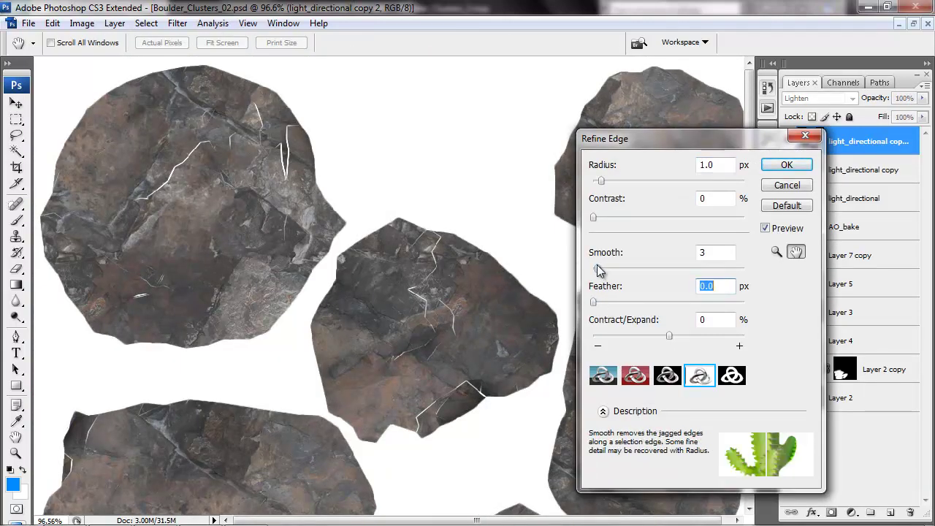
drag(601, 180, 593, 180)
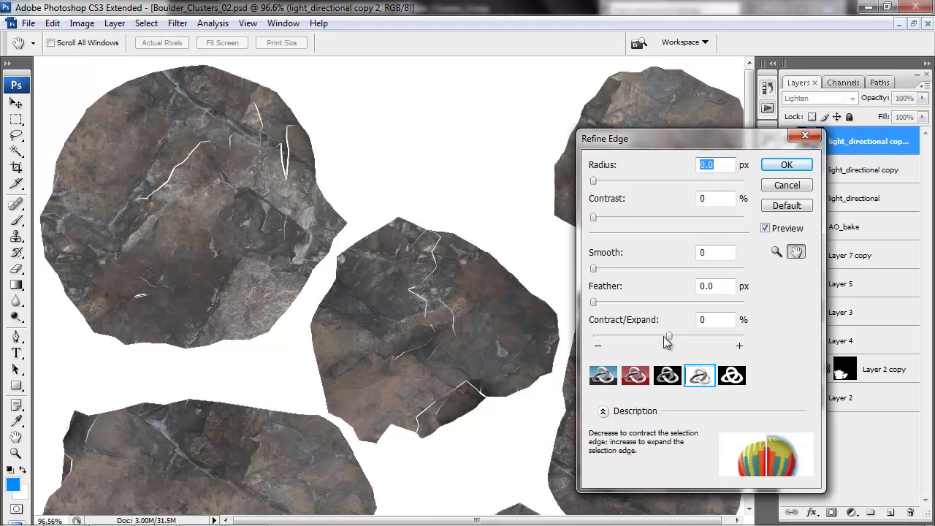
mouse_move(668, 336)
mouse_down()
mouse_move(633, 339)
mouse_move(686, 343)
mouse_move(653, 340)
mouse_up()
click(635, 375)
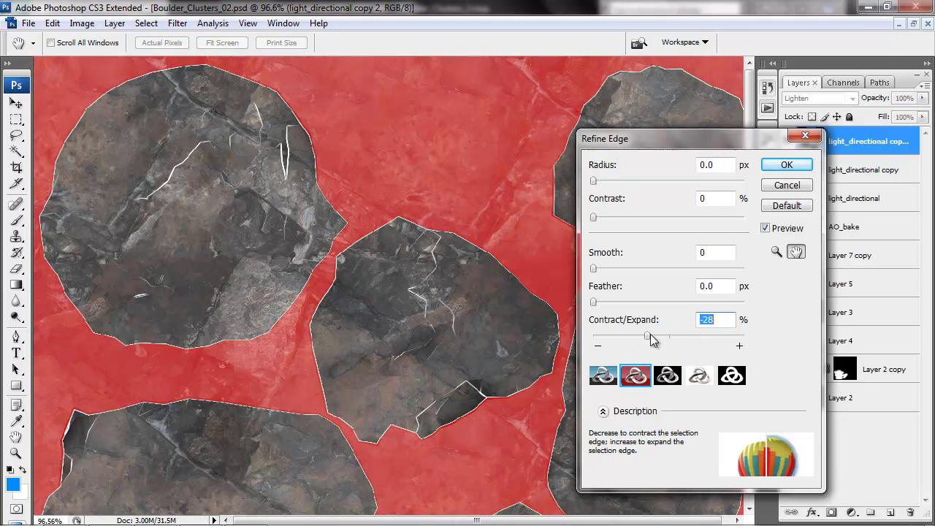
drag(593, 302, 598, 302)
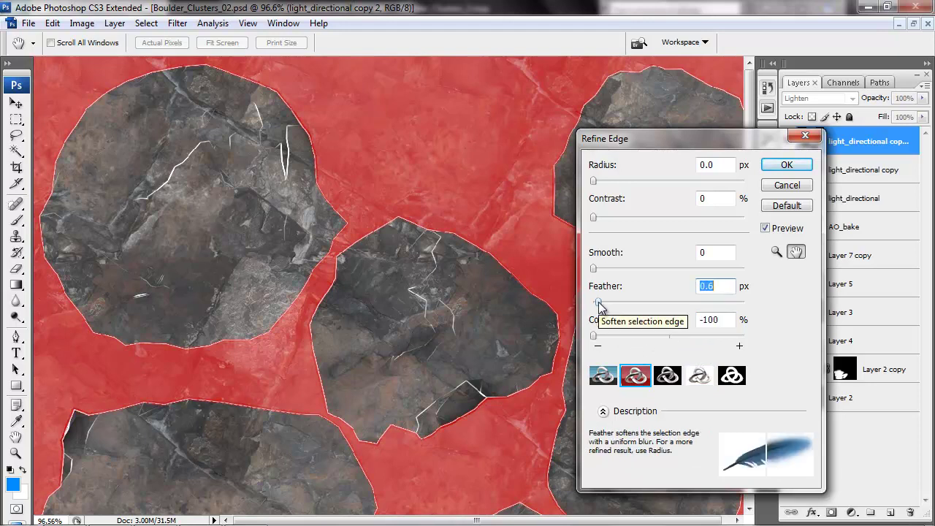
click(802, 163)
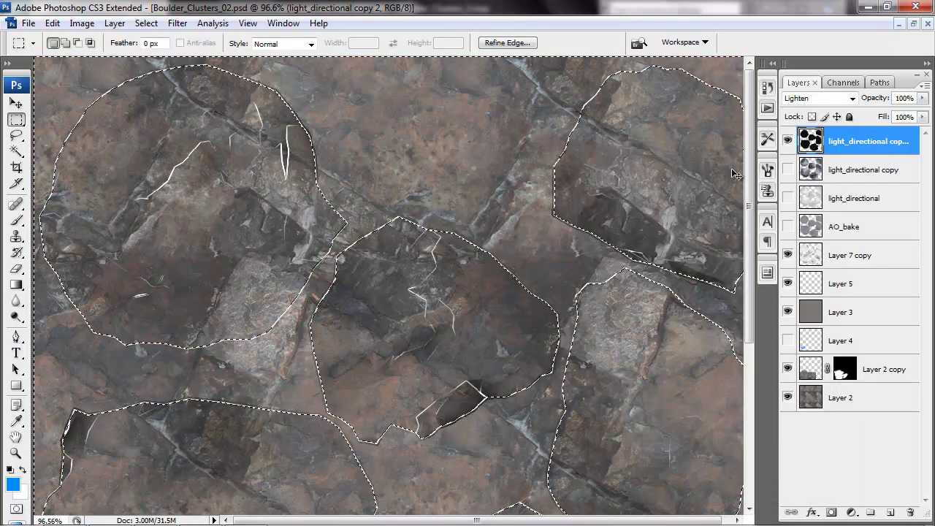
Delete the bright rock outlines outside the refined shapes from the edge layer and clear the selection
key(Delete)
key(ctrl+d)
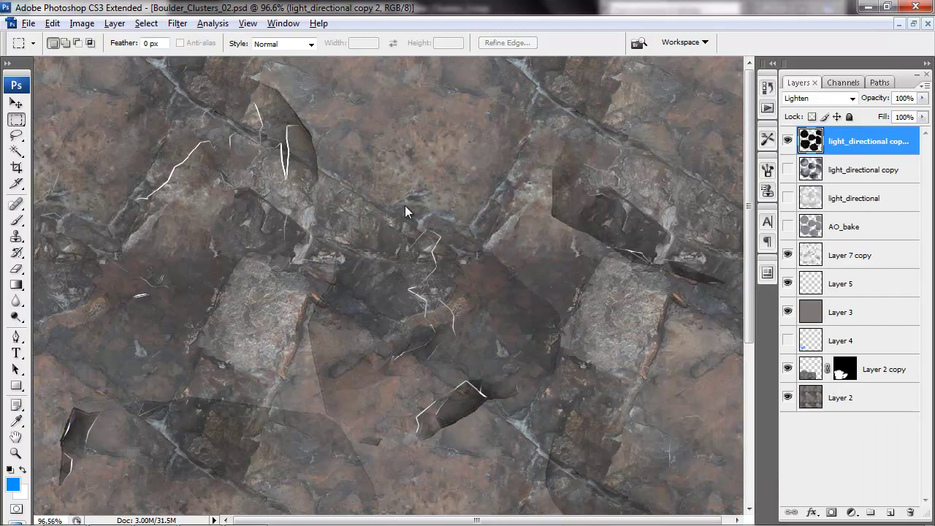
key(ctrl+0)
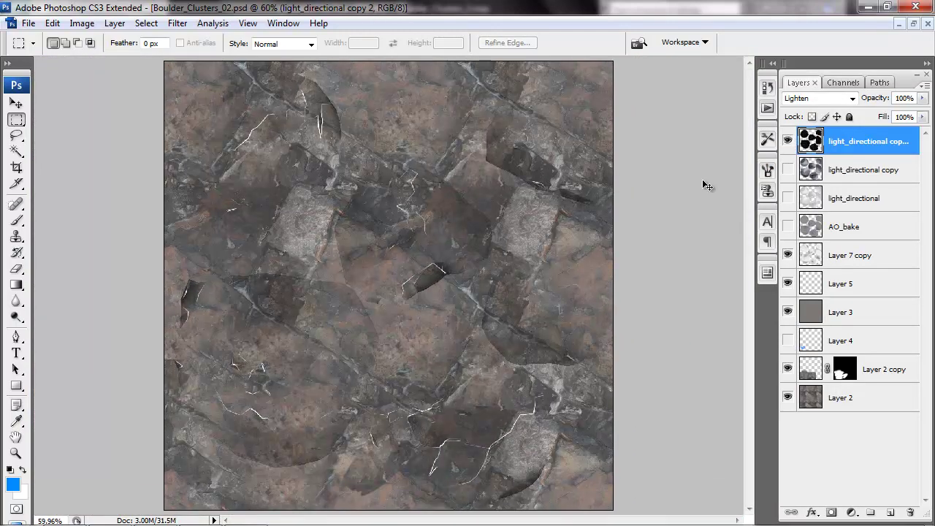
Duplicate the edge layer four times, merge the copies back into one layer and compare the texture with and without it
key(ctrl+j)
key(ctrl+j)
key(ctrl+j)
key(ctrl+j)
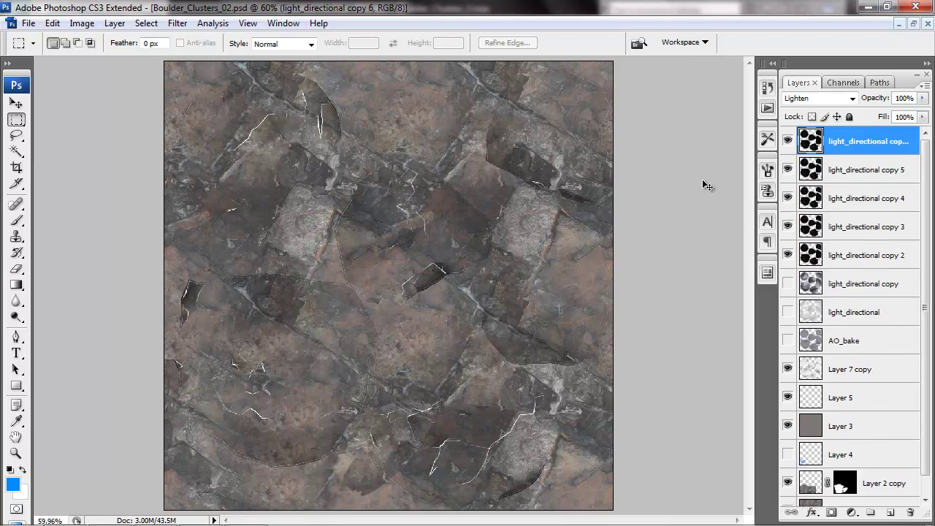
key(ctrl+e)
key(ctrl+e)
key(ctrl+e)
key(ctrl+e)
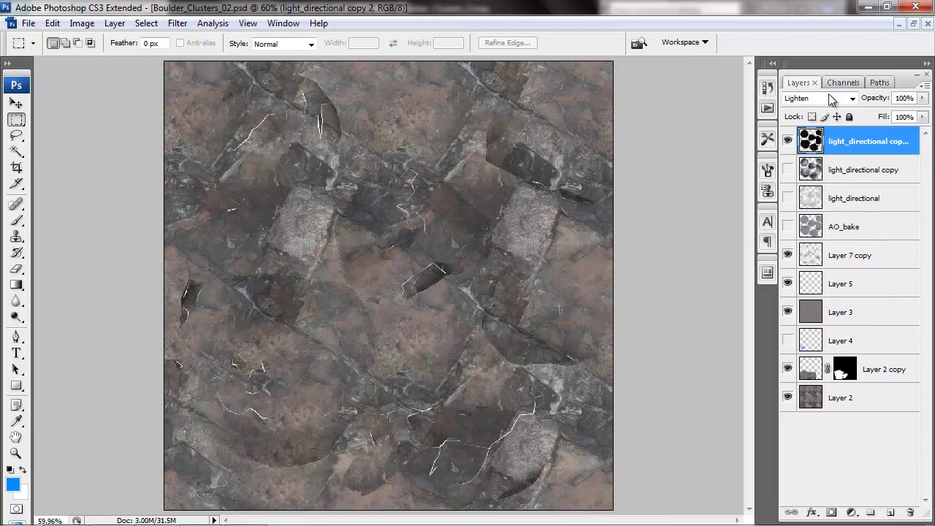
click(788, 141)
click(788, 141)
Hide the edge layer, make light_directional copy visible and duplicate it
key(ctrl+minus)
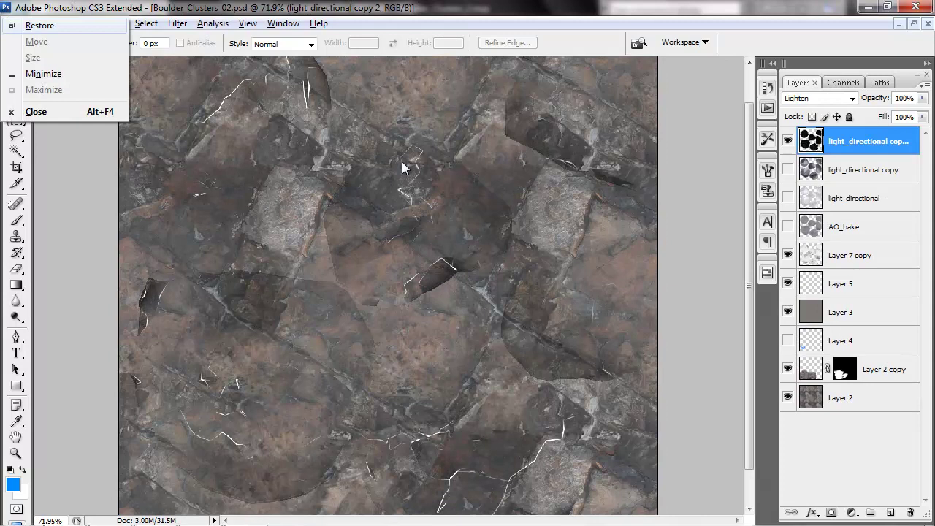
drag(402, 162, 469, 237)
click(787, 169)
click(788, 141)
click(862, 170)
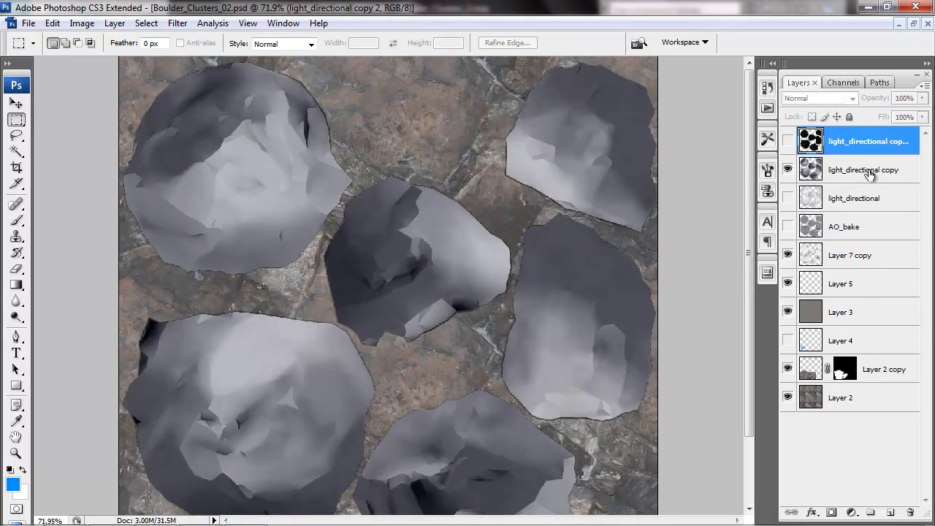
key(ctrl+j)
Apply Glowing Edges to the new duplicate with edge width 2, edge brightness 12 and smoothness 2
click(188, 24)
mouse_move(306, 281)
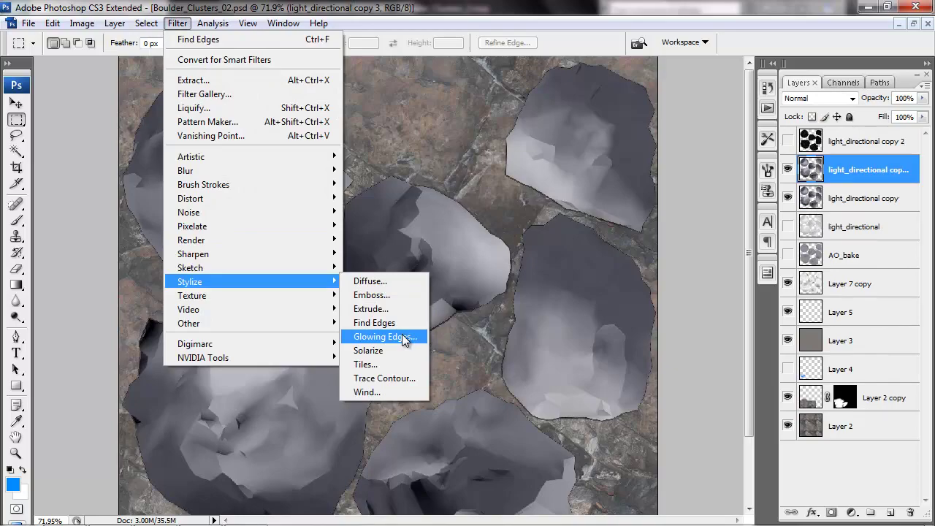
click(404, 338)
scroll(285, 156, down, 5)
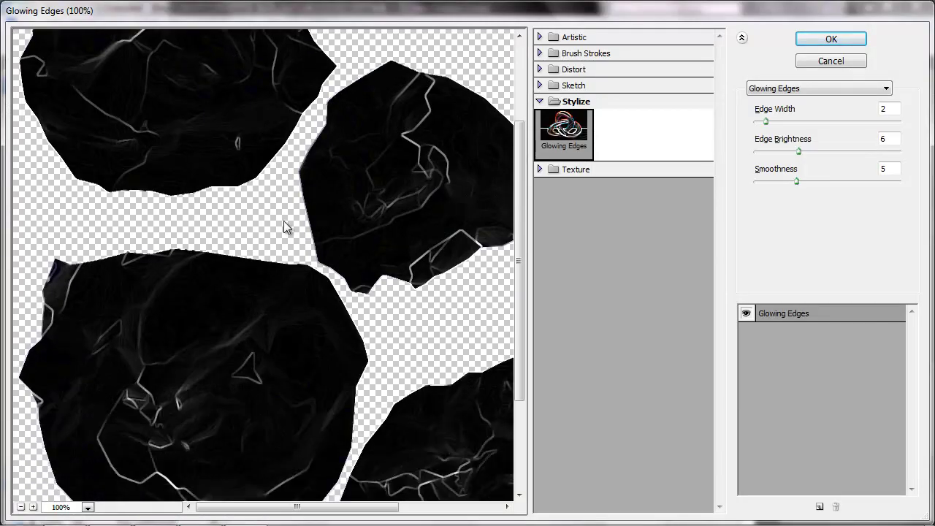
scroll(284, 226, down, 1)
mouse_move(769, 126)
mouse_down()
mouse_move(784, 125)
mouse_move(764, 126)
mouse_up()
drag(799, 152, 841, 150)
drag(796, 180, 762, 181)
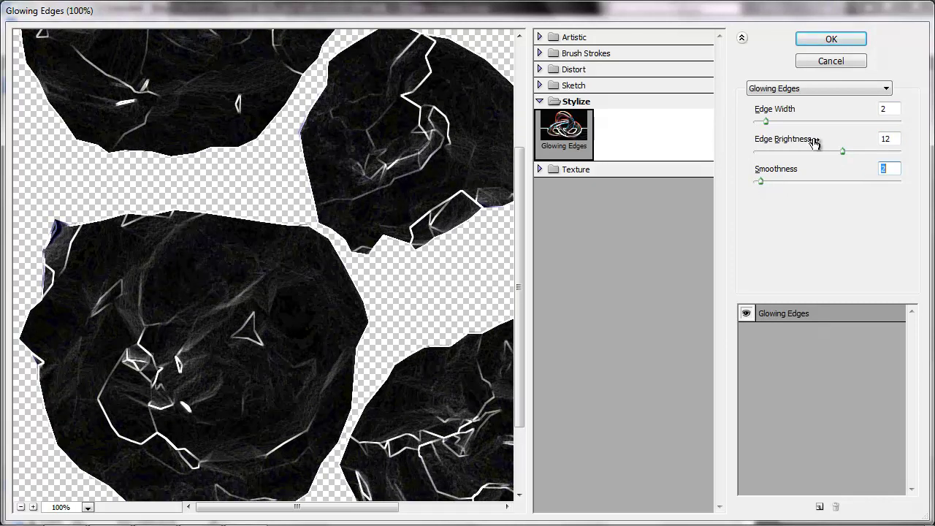
mouse_move(765, 122)
mouse_down()
mouse_move(777, 121)
mouse_move(770, 126)
mouse_up()
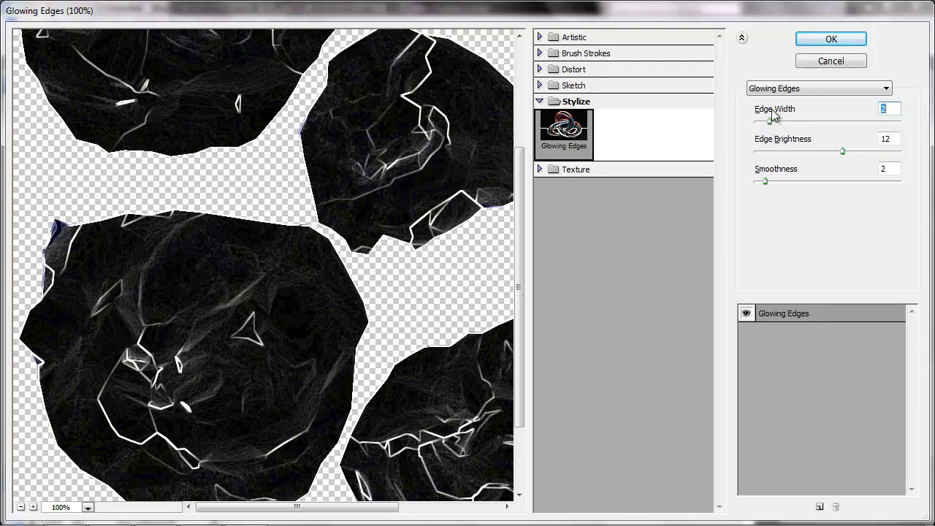
click(831, 38)
Set the glowing-edges layer to Lighten, make light_directional copy 2 visible and compare the two edge layers
click(787, 141)
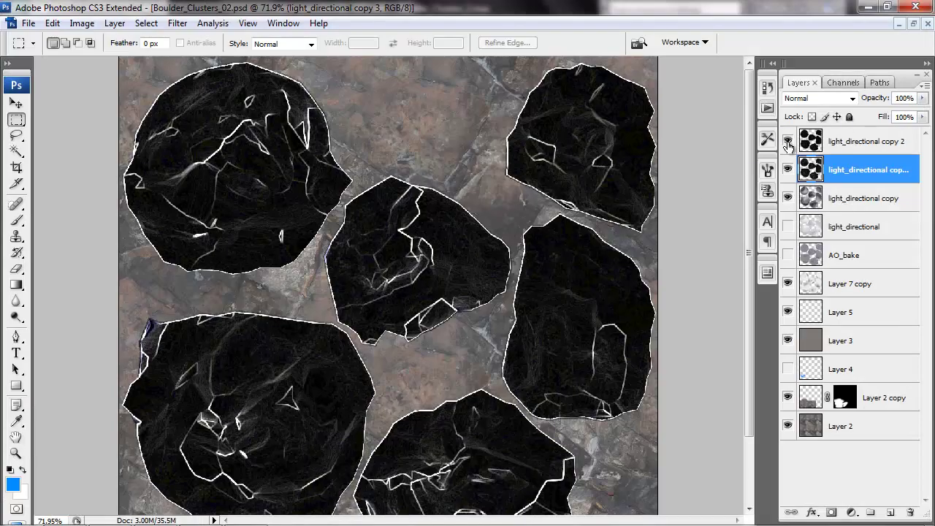
click(830, 98)
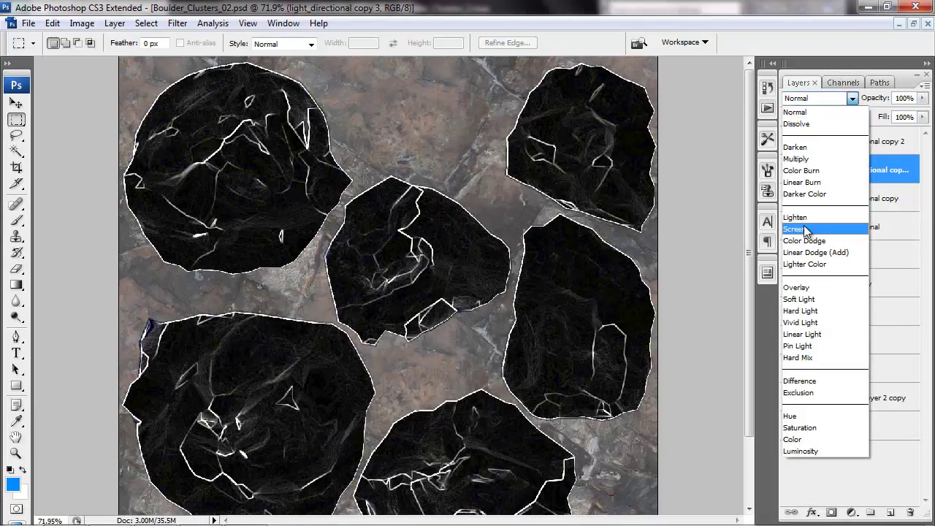
click(802, 218)
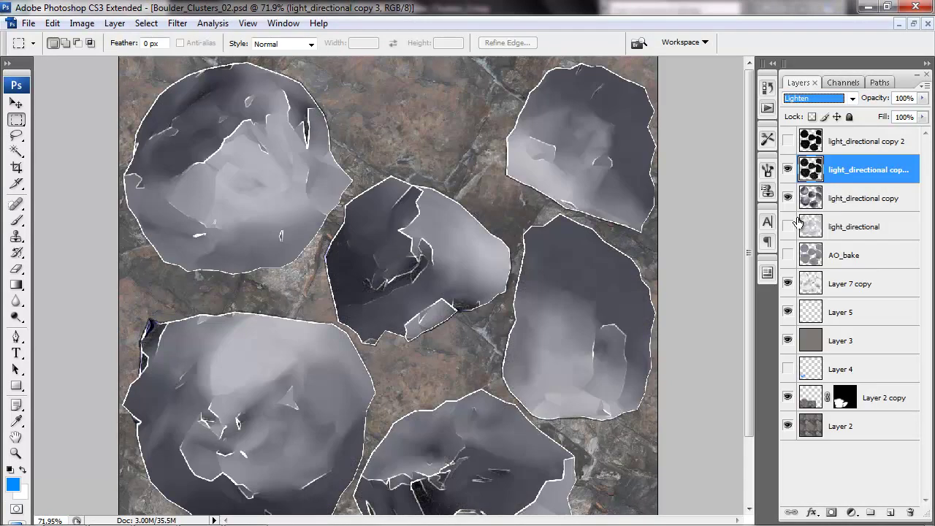
click(788, 141)
click(788, 169)
click(787, 169)
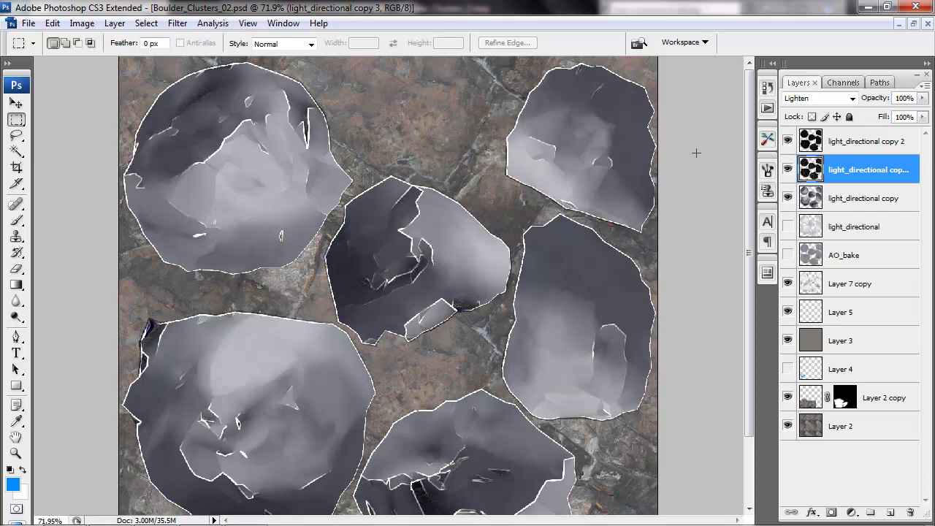
Fit the whole texture in view, hide light_directional copy 2 and keep light_directional copy 3 visible
alt+scroll(475, 201, down, 8)
alt+scroll(453, 211, up, 11)
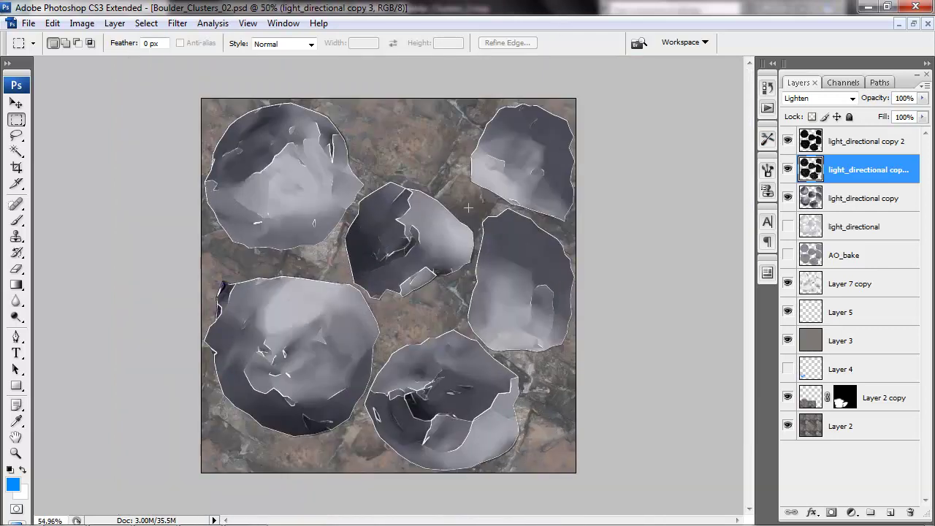
key(ctrl+0)
click(787, 170)
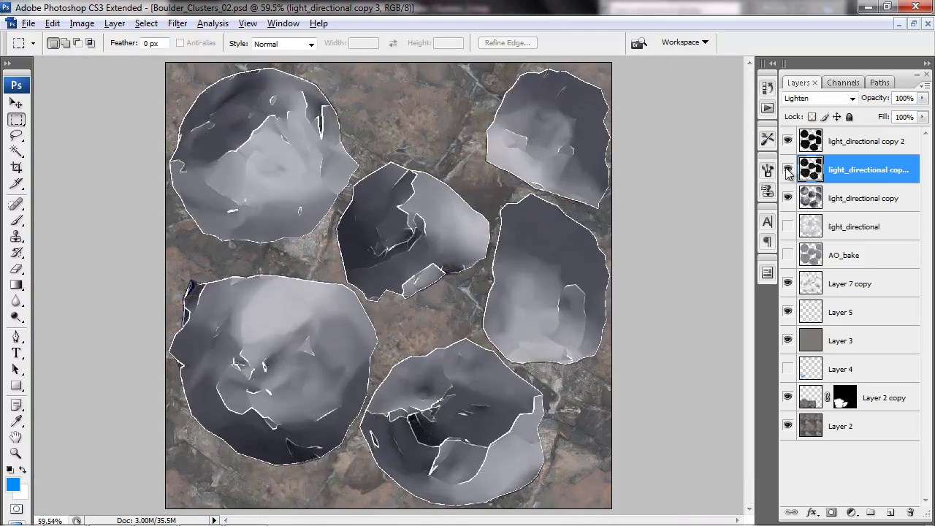
click(788, 141)
click(788, 169)
Delete the outer outlines of light_directional copy 3 using its selection, refined twice with feather 0.6 px and contract -100%, and inverted
ctrl+click(811, 173)
click(509, 41)
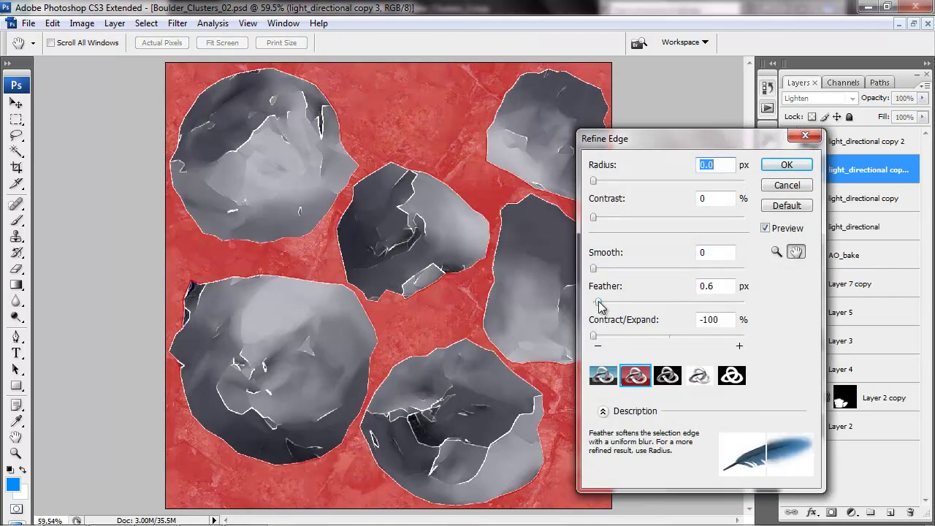
click(786, 165)
click(500, 42)
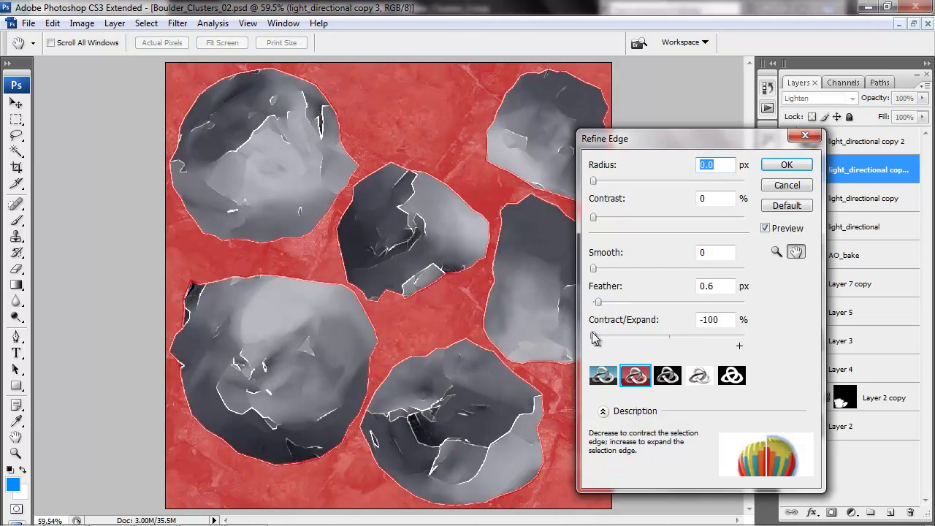
mouse_move(593, 336)
mouse_down()
mouse_move(655, 340)
mouse_move(590, 338)
mouse_up()
click(783, 168)
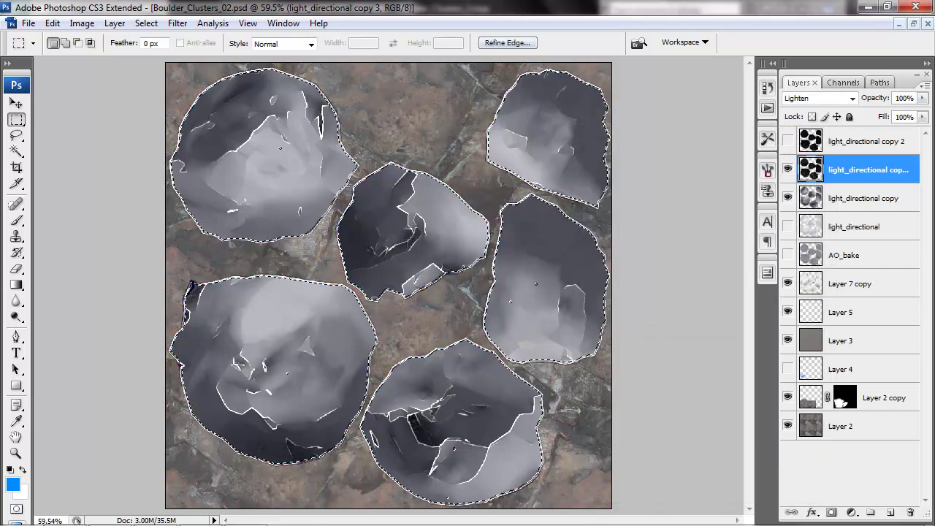
key(ctrl+shift+i)
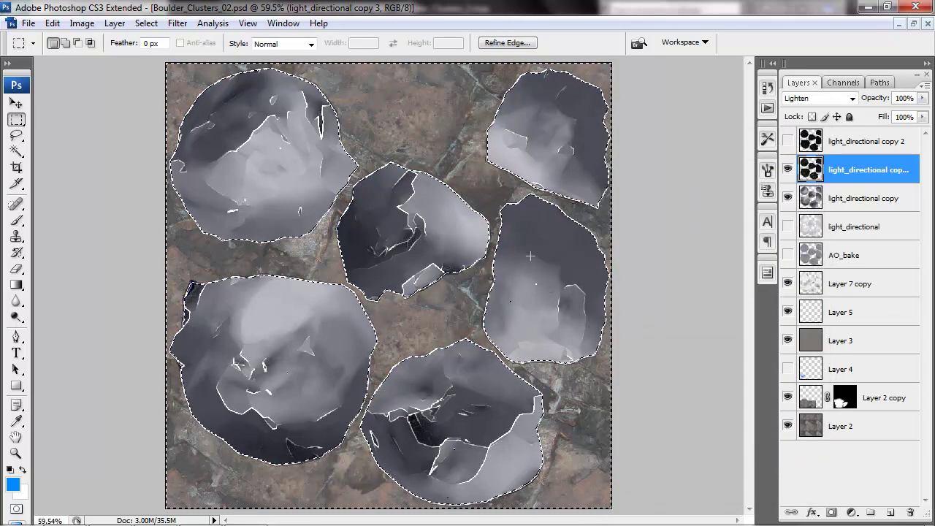
key(ctrl+d)
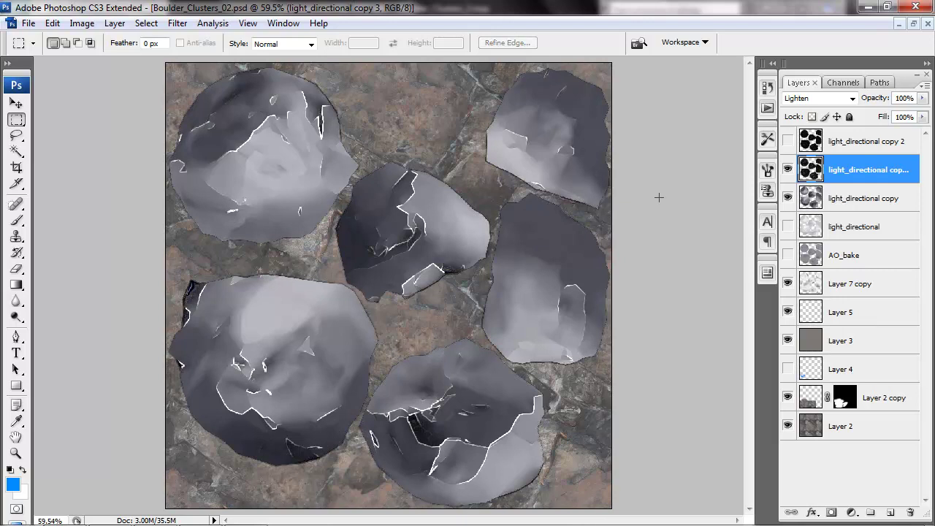
Trim the rock borders of light_directional copy 3 once more with a refined selection at feather 0.6 px and contract -100%
ctrl+click(813, 172)
click(507, 42)
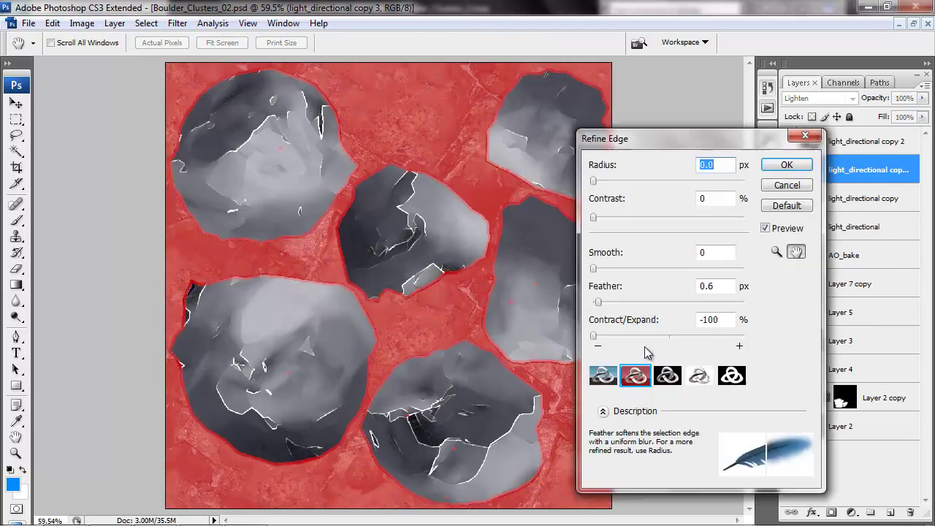
click(786, 164)
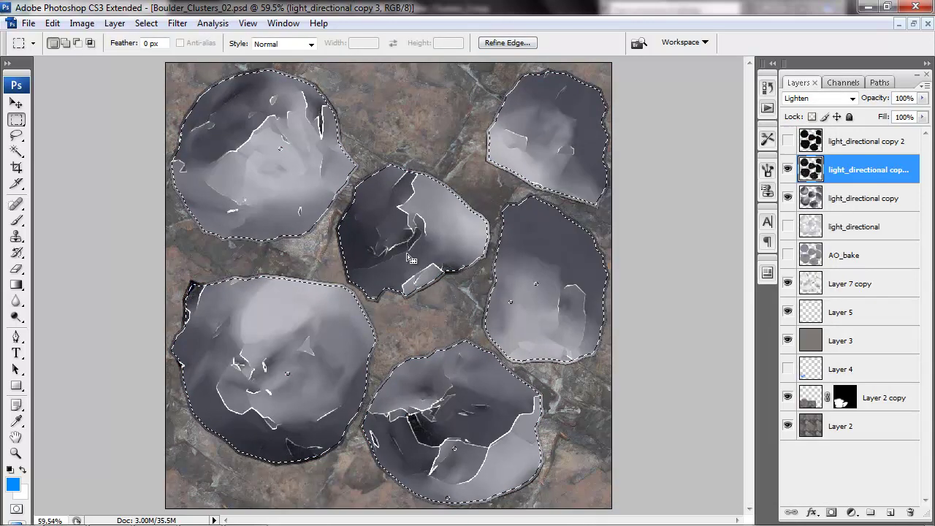
key(ctrl+shift+i)
key(Delete)
key(ctrl+d)
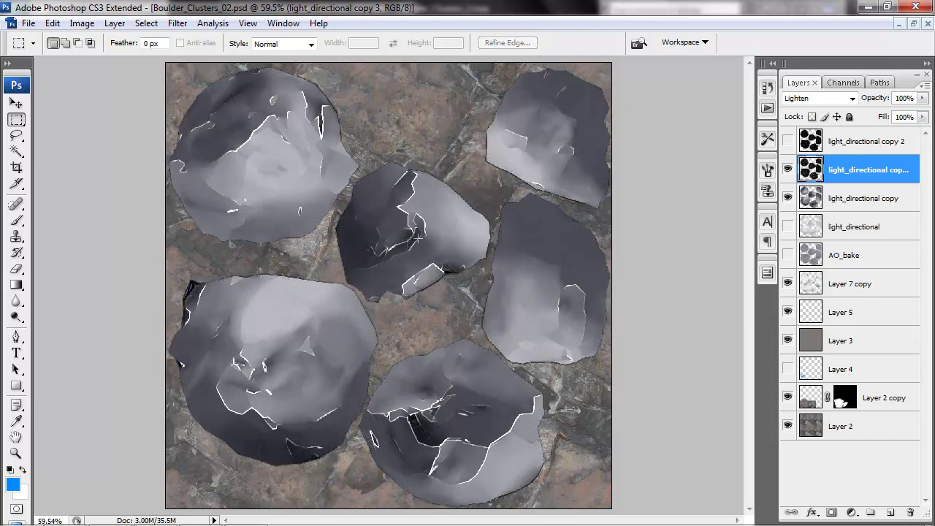
Switch to 3ds Max and close the previously rendered map window
click(156, 511)
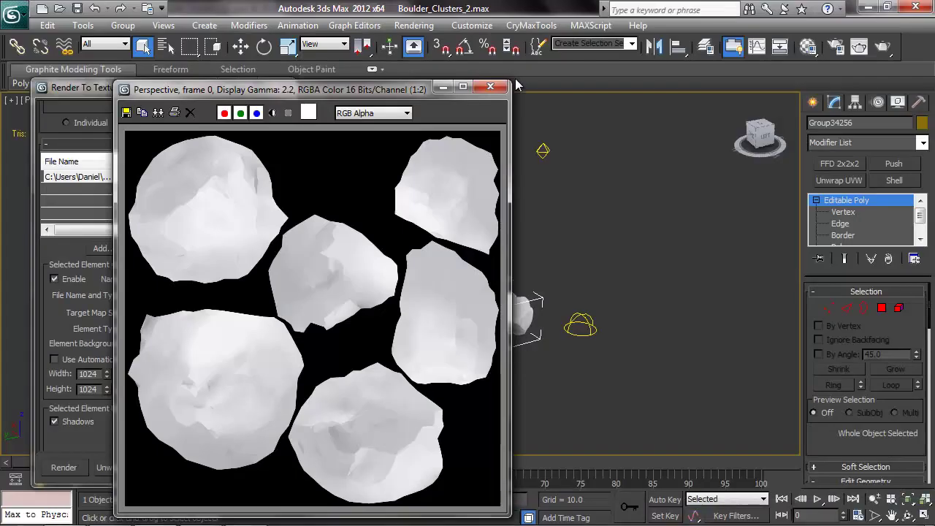
drag(485, 93, 643, 90)
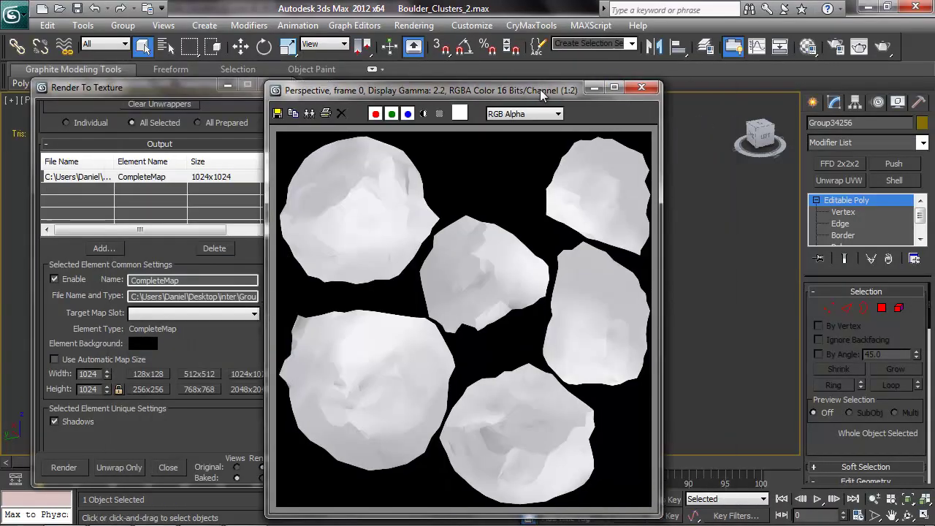
click(641, 88)
Move the Omni001 light to another side of the rocks and raise it above them
drag(586, 175, 586, 175)
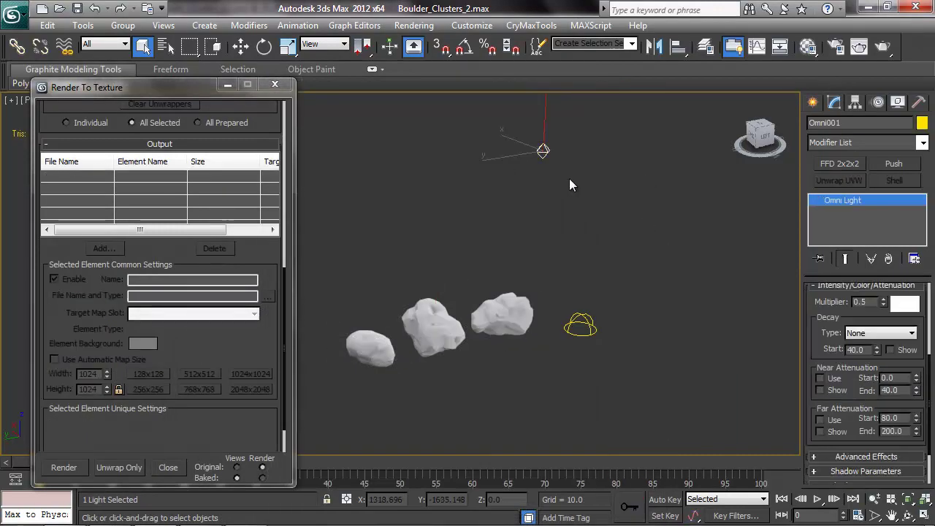
alt+middle_drag(569, 178, 554, 200)
key(w)
drag(497, 165, 355, 196)
alt+middle_drag(355, 197, 577, 314)
drag(554, 325, 327, 306)
alt+middle_drag(326, 305, 520, 335)
click(438, 176)
alt+middle_drag(443, 183, 546, 172)
drag(381, 181, 387, 105)
Lower the Omni002 light far below the rocks to a Z position of -848.498
click(423, 353)
alt+middle_drag(507, 372, 498, 349)
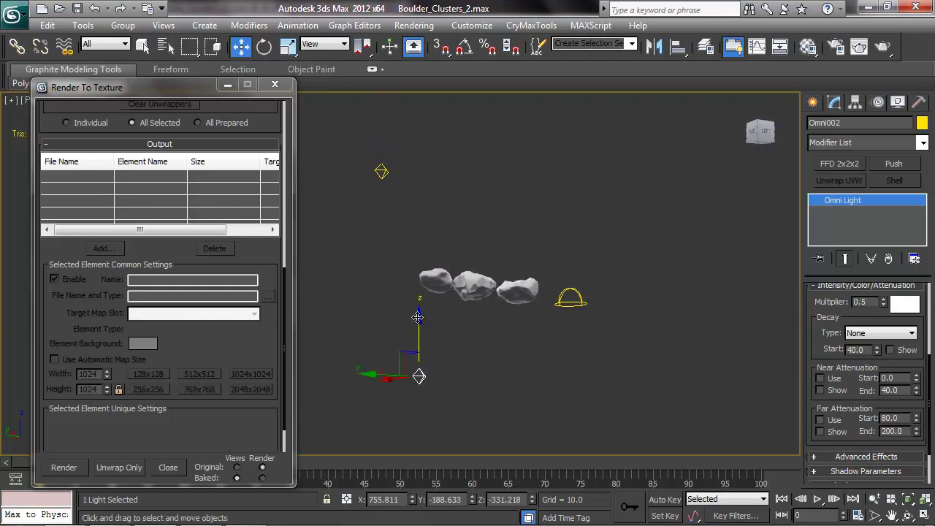
drag(419, 319, 429, 411)
middle_drag(430, 411, 429, 396)
Select the rock group and render its CompleteMap to texture, overwriting the existing Group34256CompleteMap.tga
click(72, 472)
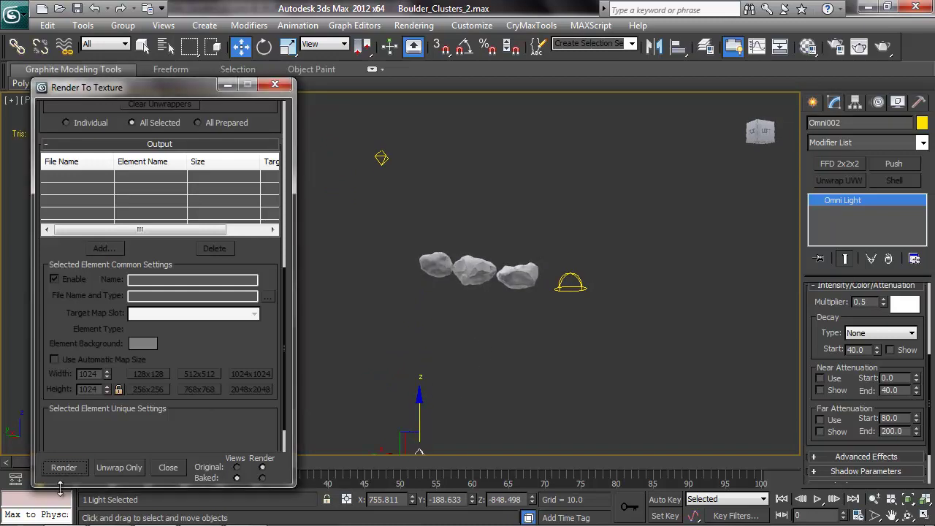
click(435, 263)
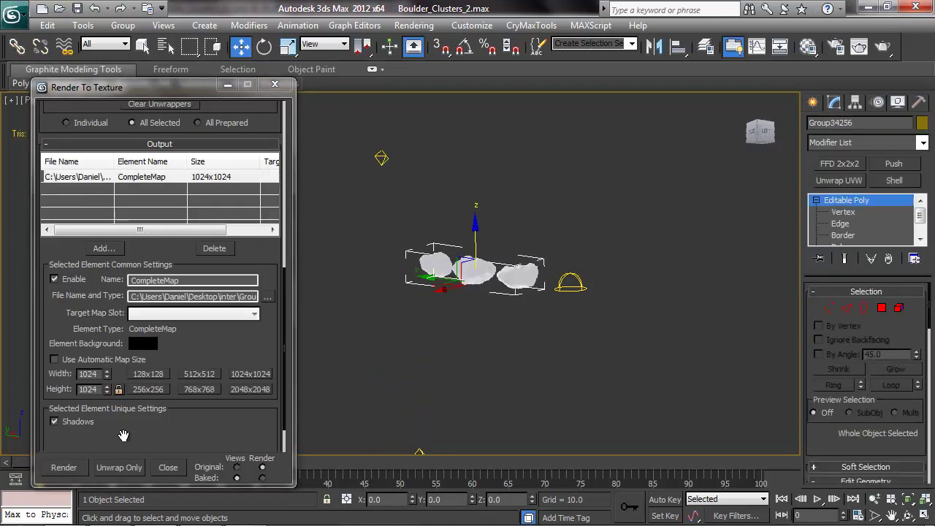
click(73, 468)
click(415, 426)
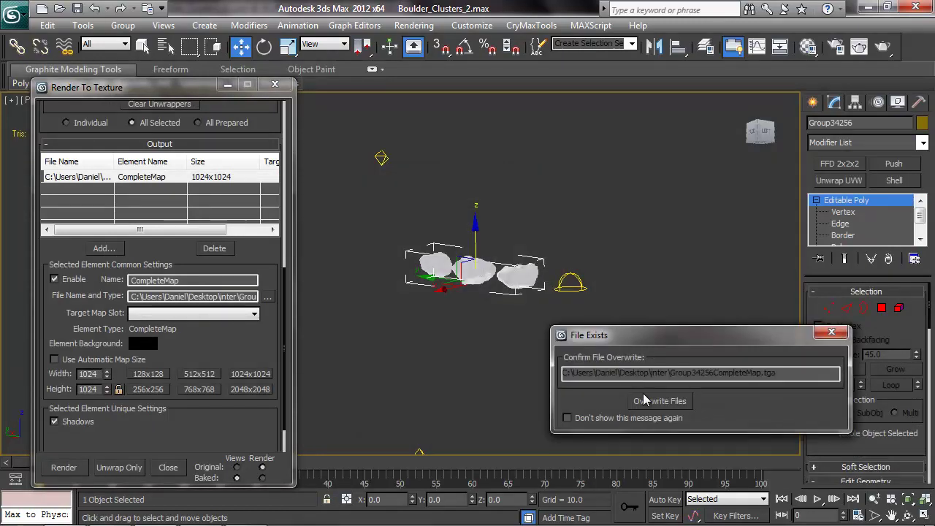
click(605, 398)
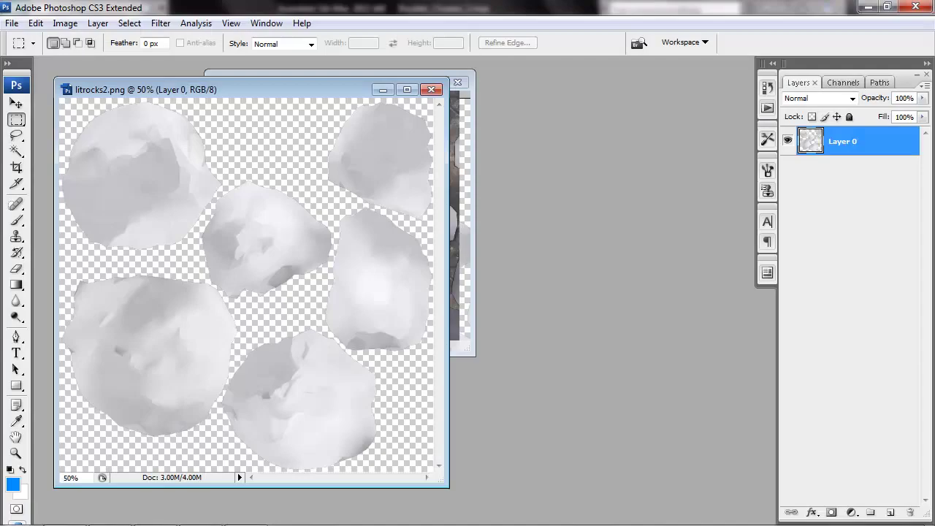
In Photoshop, copy the litrocks2.png layer into Boulder_Clusters_02.psd and close litrocks2.png
drag(65, 89, 259, 109)
key(v)
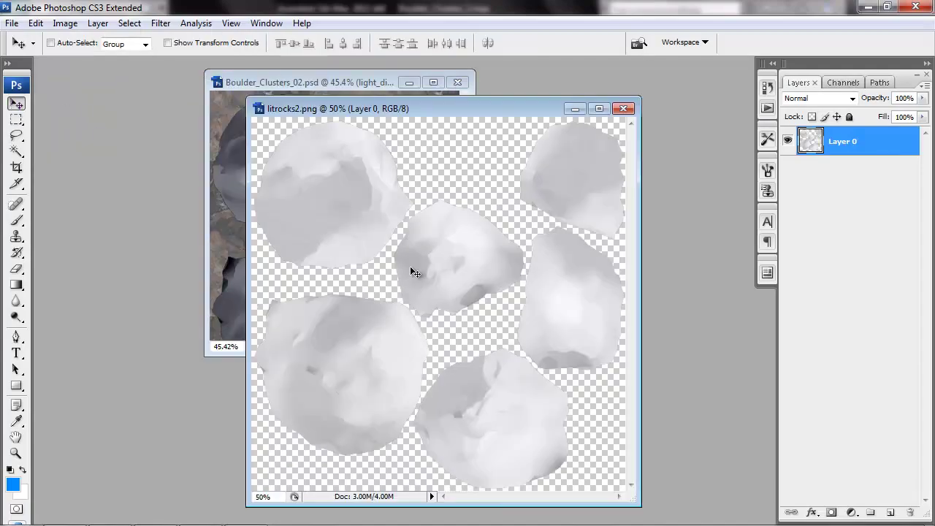
drag(410, 266, 371, 195)
click(630, 108)
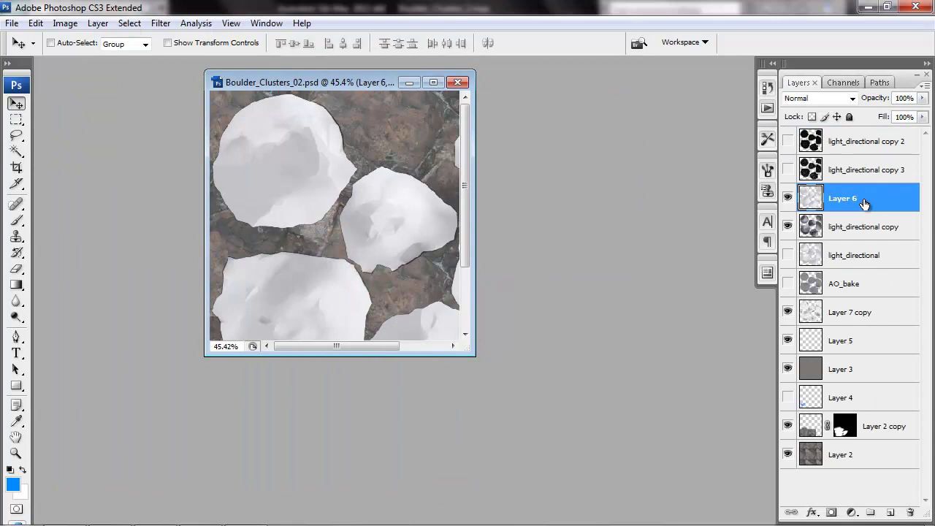
Place the new lighting layer below light_directional copy, rename it light_directional_2 and duplicate it
drag(864, 204, 858, 232)
double_click(858, 227)
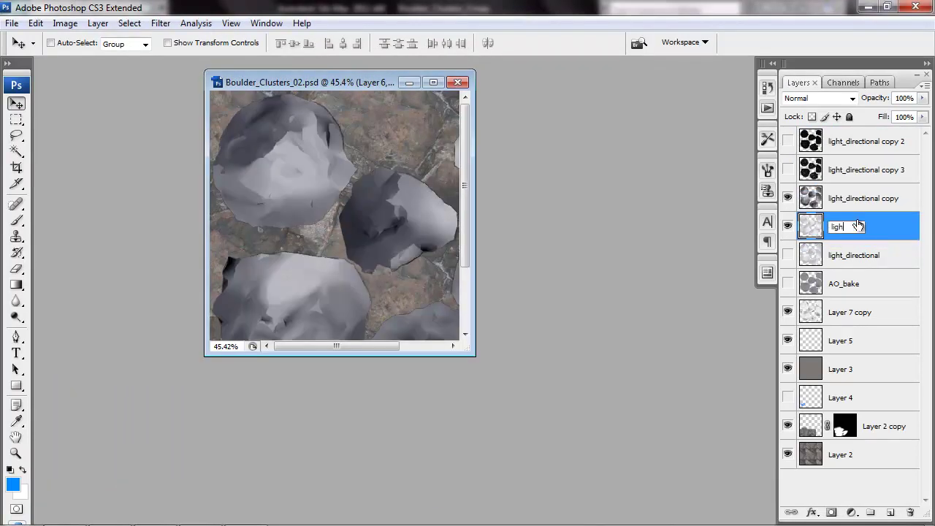
text(light_direc)
click(870, 254)
click(842, 227)
key(ctrl+j)
Delete the light_directional copy layer
click(862, 199)
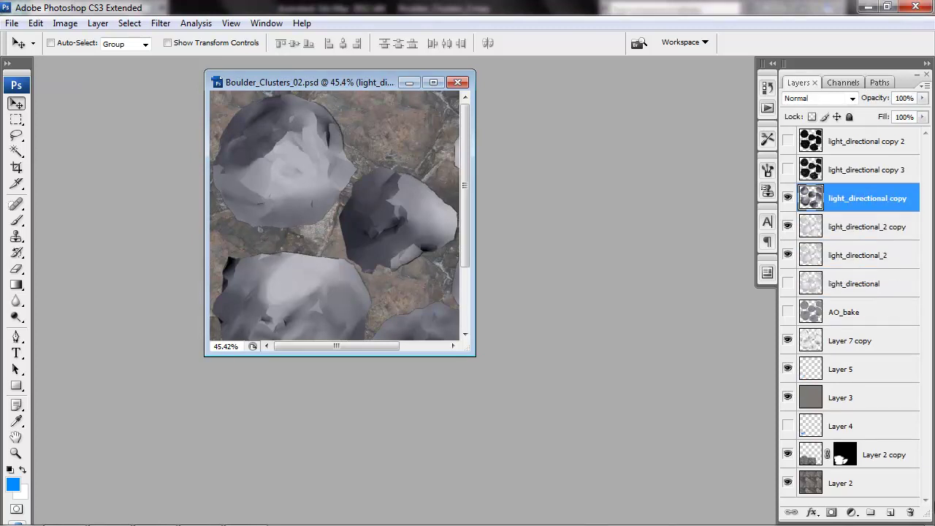
click(910, 513)
key(Return)
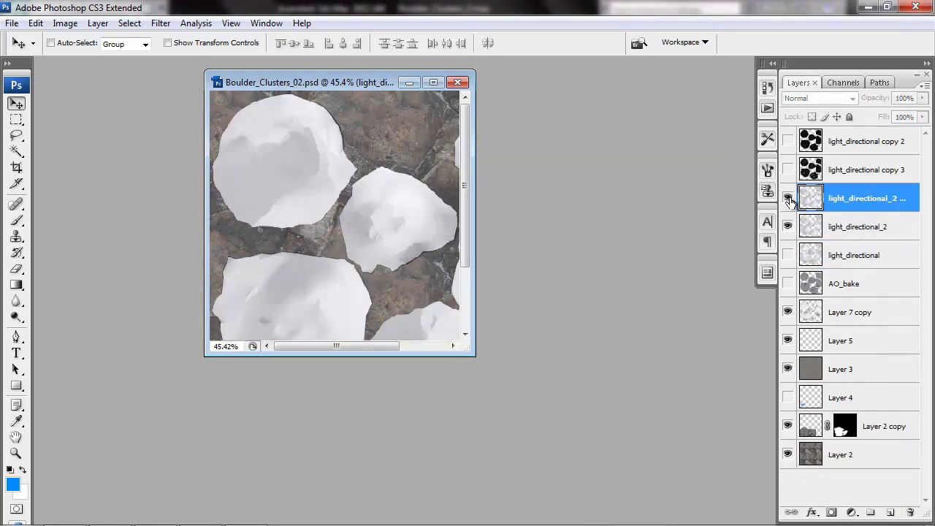
Maximize the document and increase the contrast of light_directional_2 copy using Levels with a black input of 174
click(433, 81)
key(ctrl+l)
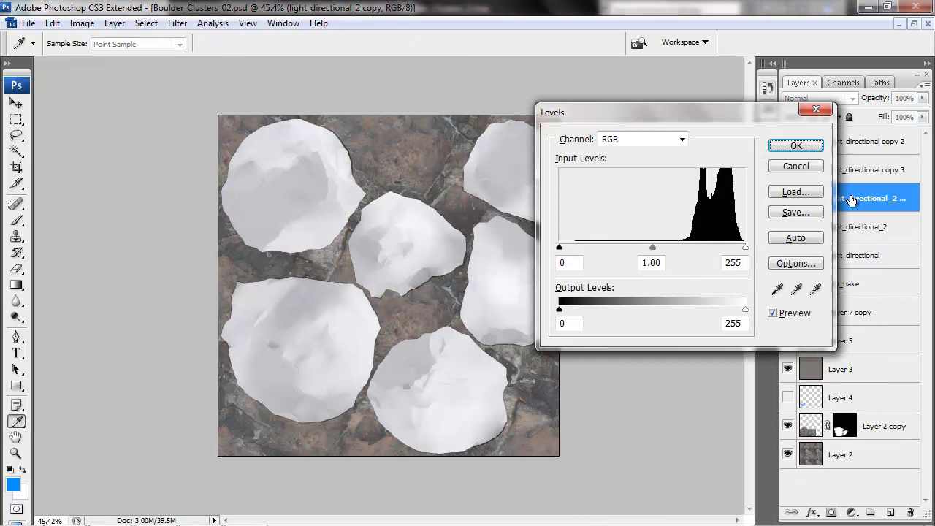
drag(740, 121, 578, 124)
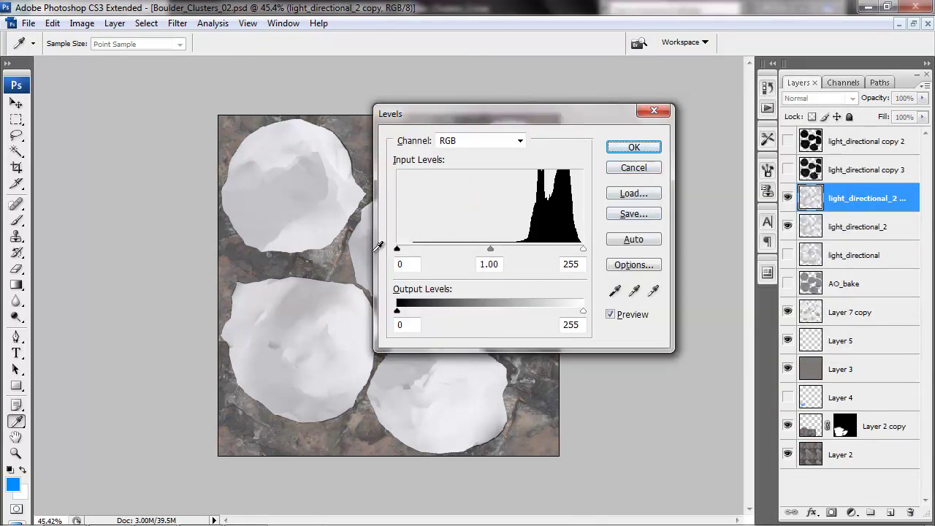
drag(397, 249, 526, 252)
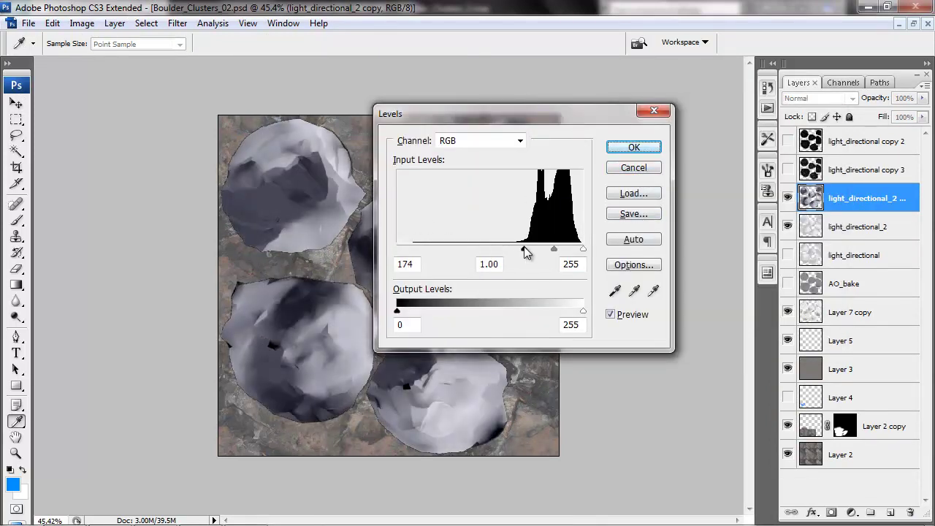
click(633, 147)
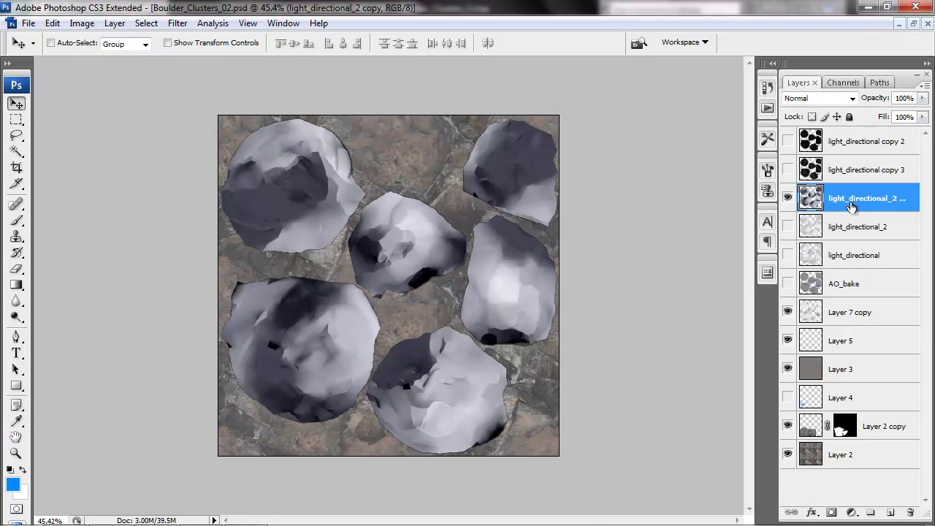
Apply Glowing Edges to light_directional_2 copy with edge width 2, edge brightness 12 and smoothness 2
click(179, 24)
mouse_move(294, 287)
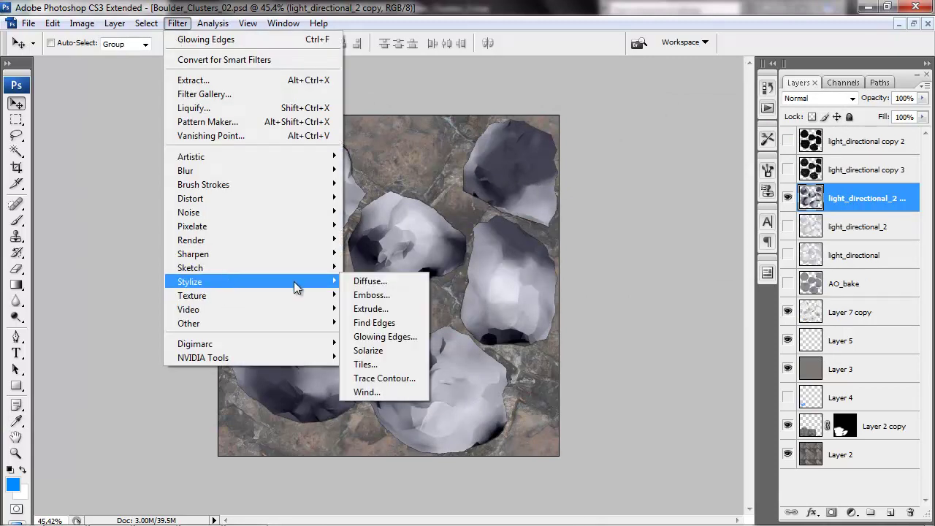
click(385, 337)
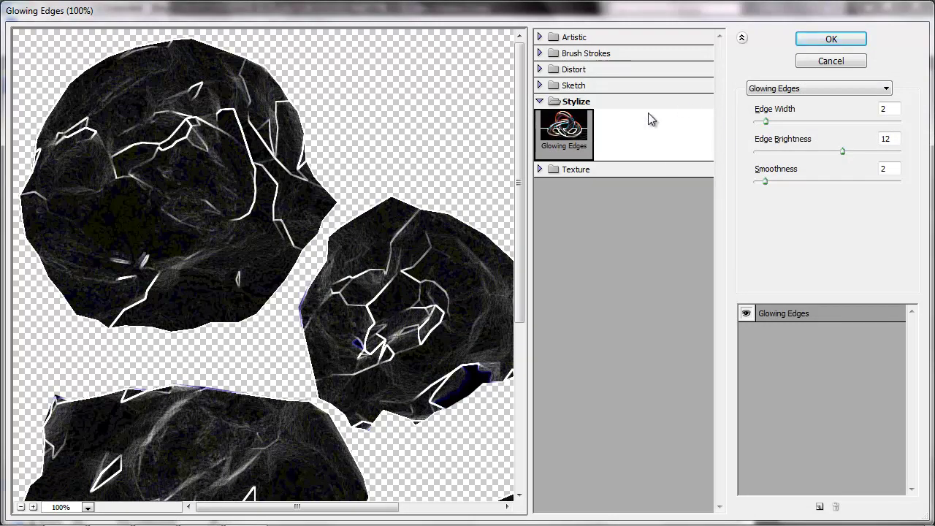
click(829, 39)
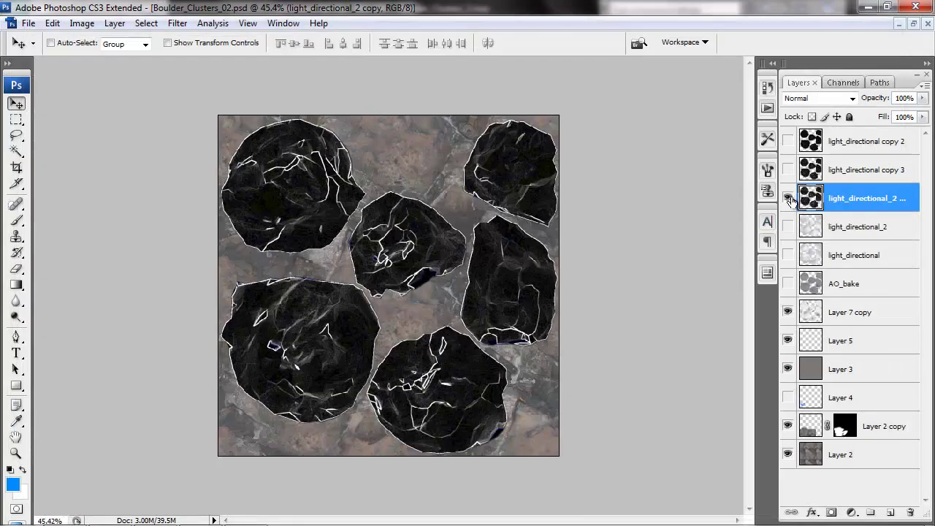
Set light_directional_2 copy to Lighten and compare the texture with and without it
click(810, 98)
click(791, 198)
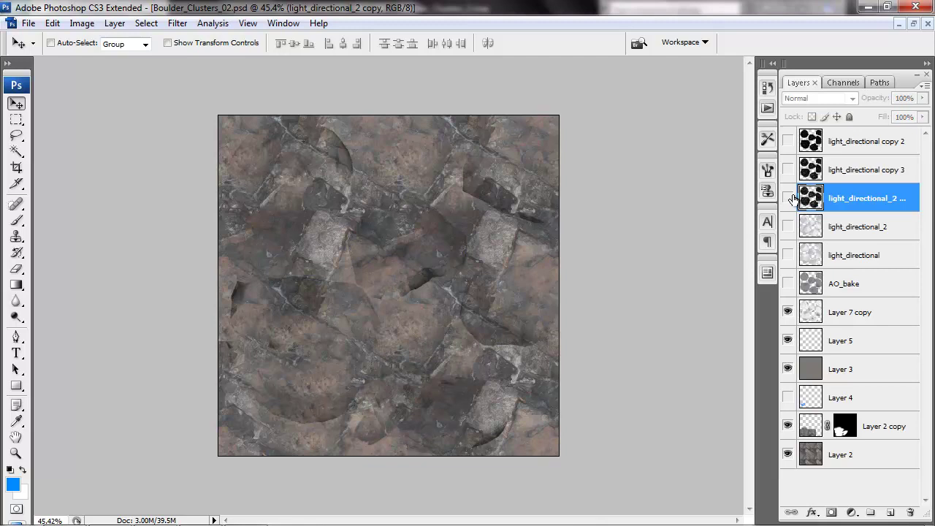
click(791, 198)
click(791, 197)
click(791, 198)
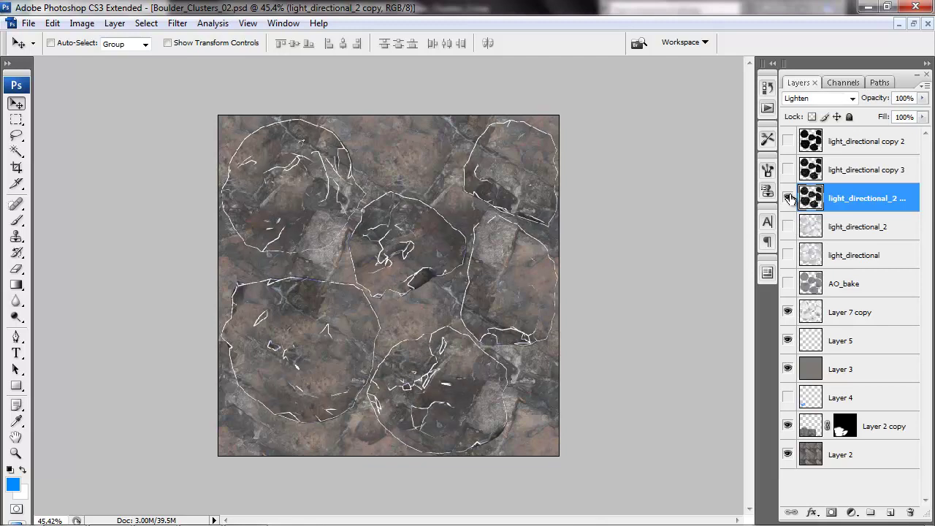
Make light_directional copy 3 visible, compare the combined edges and reduce light_directional_2 copy to 58% opacity
click(789, 169)
click(789, 170)
click(789, 169)
click(789, 170)
click(789, 170)
drag(923, 98, 892, 119)
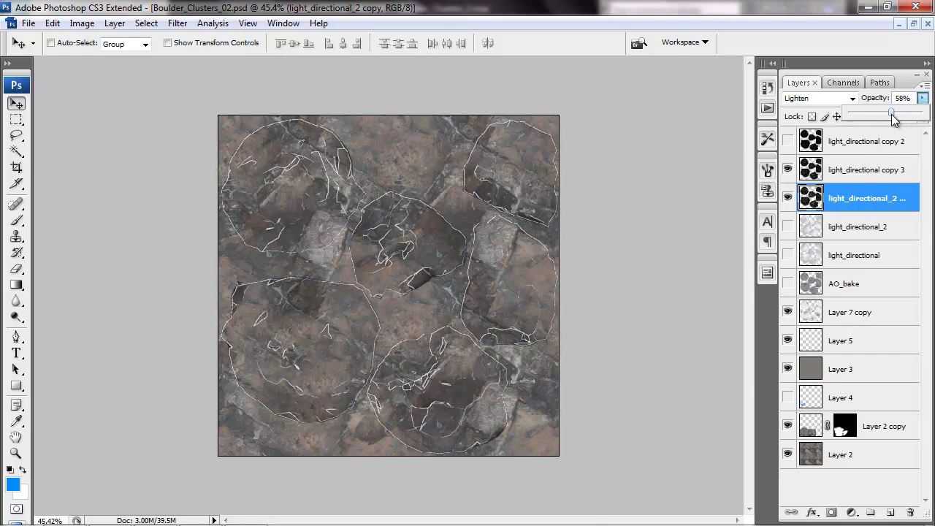
Remove the outer rock outlines from light_directional_2 copy using its refined layer selection
ctrl+click(811, 201)
click(16, 120)
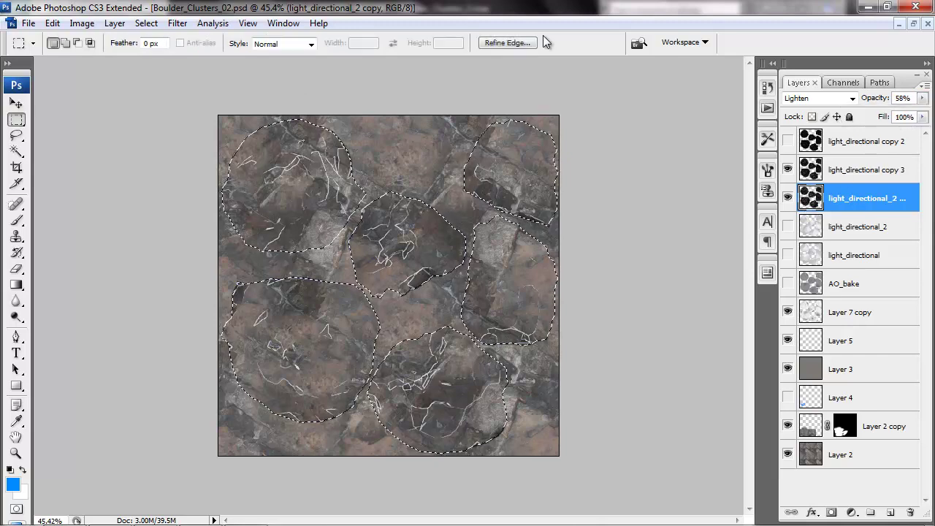
click(506, 42)
click(787, 165)
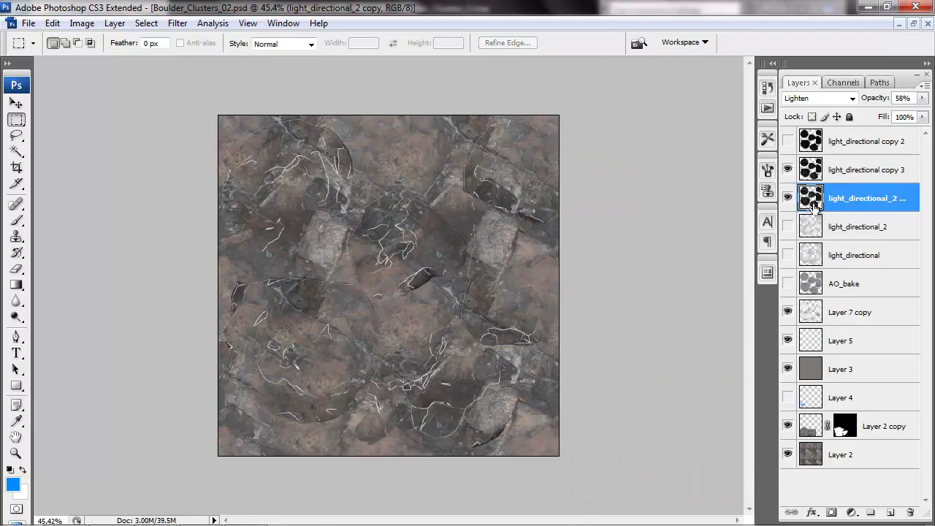
Refine the rock selection with a 1.2 px feather, erase the leftover outlines from light_directional_2 copy, deselect and check light_directional copy 3
click(505, 42)
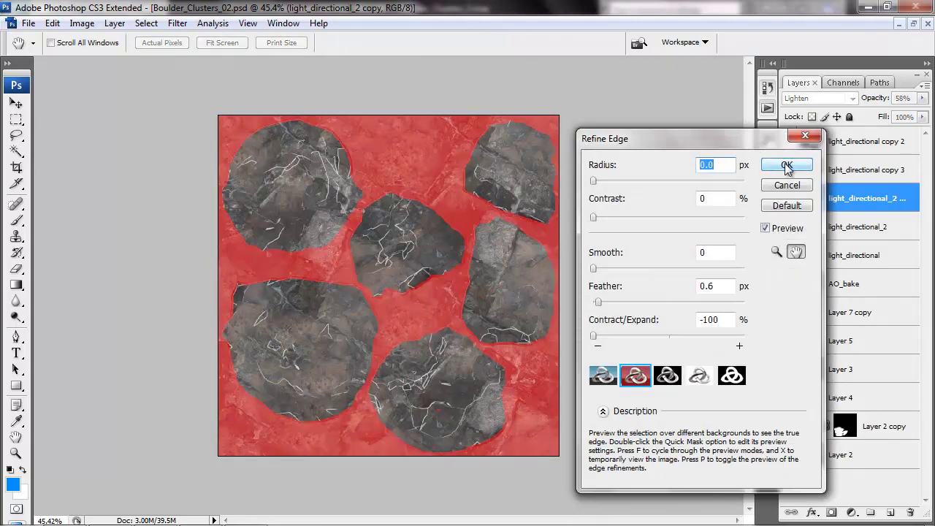
drag(598, 302, 602, 302)
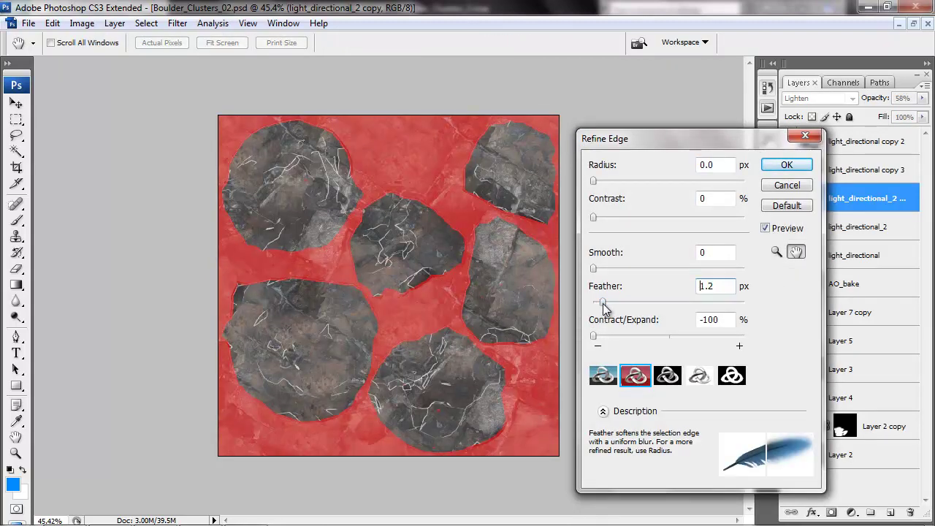
click(784, 165)
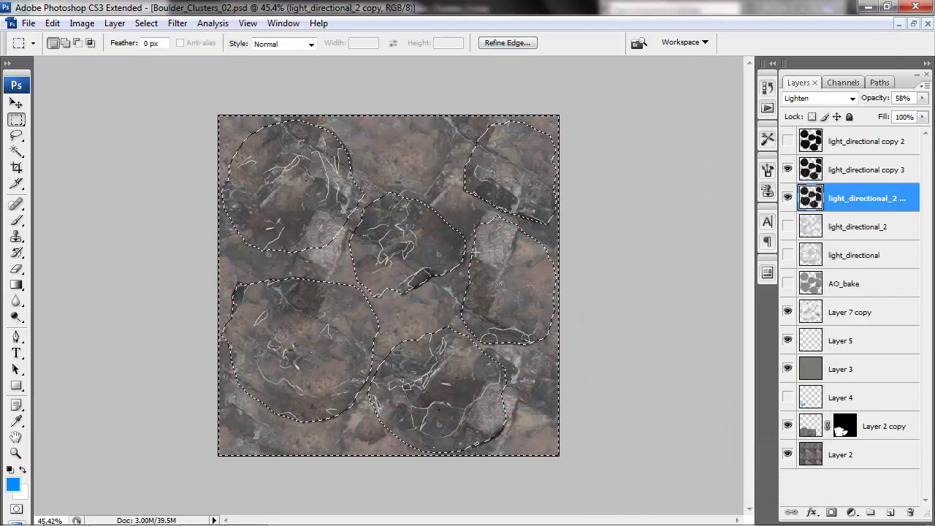
key(Delete)
key(ctrl+d)
click(788, 170)
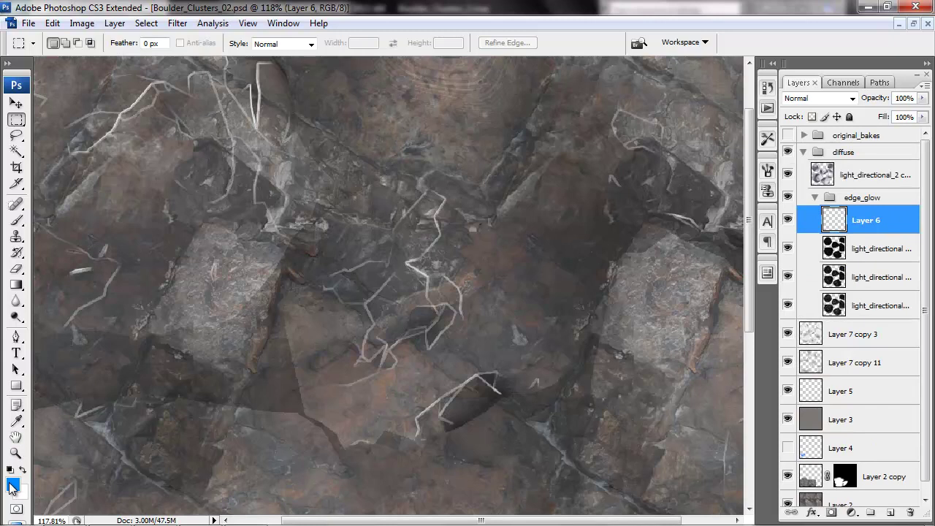
Set the foreground colour to white and reduce the Brush to 2 px for painting on Layer 6
click(12, 484)
key(Return)
key(b)
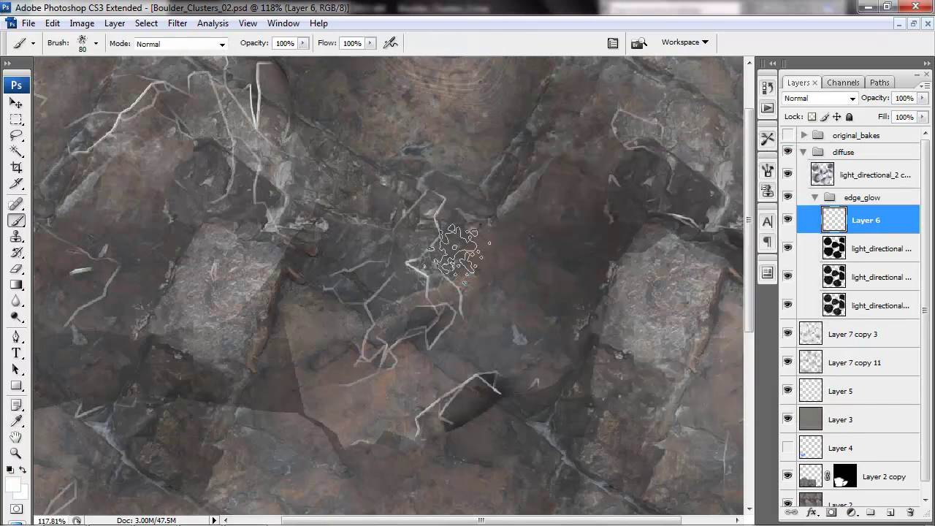
key(bracketleft)
key(bracketleft)
key(bracketleft)
key(bracketleft)
key(bracketleft)
key(bracketleft)
key(bracketleft)
key(bracketleft)
key(bracketleft)
key(bracketleft)
Paint thin white highlights on Layer 6 along the zigzag ridge lines of the central rock
alt+scroll(454, 217, up, 6)
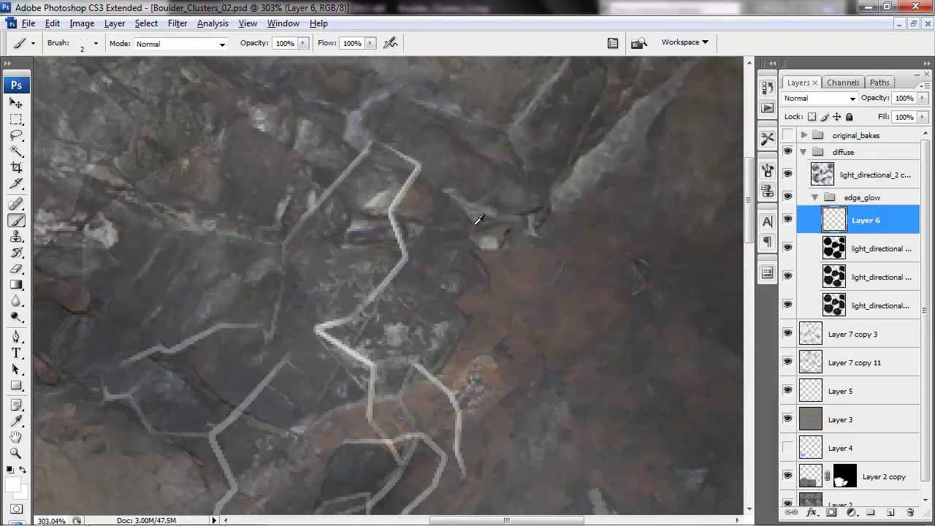
mouse_move(418, 154)
mouse_down()
mouse_move(386, 233)
mouse_move(378, 303)
mouse_move(353, 326)
mouse_up()
mouse_move(400, 276)
mouse_down()
mouse_move(375, 319)
mouse_move(301, 357)
mouse_up()
drag(308, 370, 319, 237)
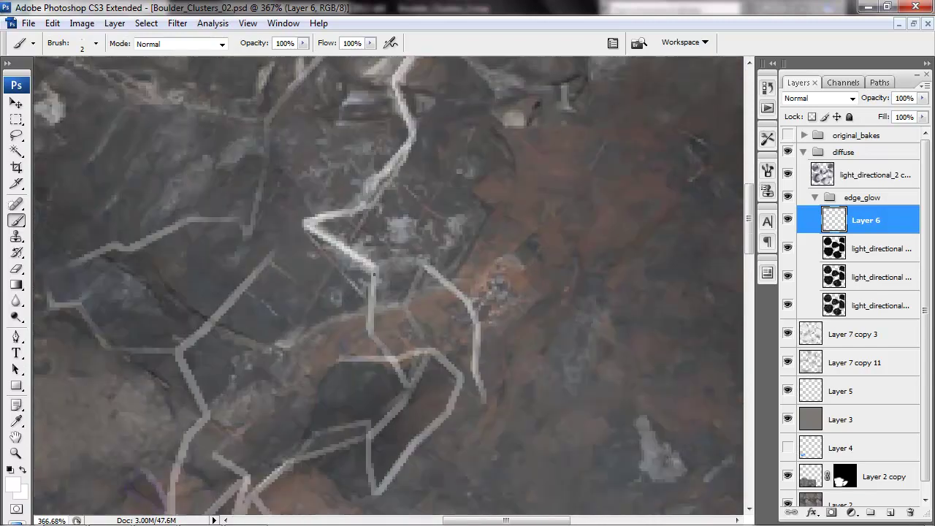
mouse_move(418, 376)
mouse_down()
mouse_move(441, 229)
mouse_move(397, 301)
mouse_up()
mouse_move(438, 233)
mouse_down()
mouse_move(472, 214)
mouse_move(475, 194)
mouse_up()
mouse_move(507, 255)
mouse_down()
mouse_move(496, 152)
mouse_move(557, 100)
mouse_up()
drag(348, 296, 431, 234)
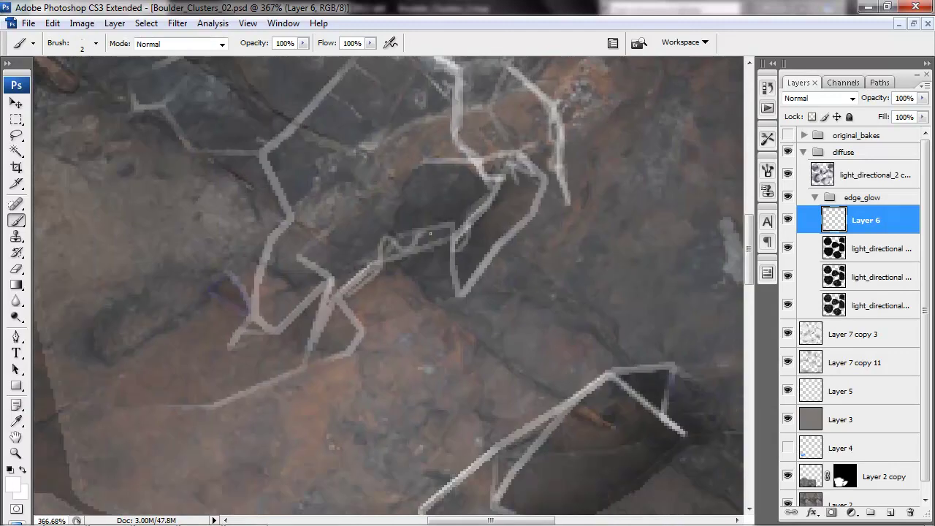
Extend the white highlights over the central rock's lower ridges and around the dark notch at its bottom edge
drag(356, 309, 315, 369)
drag(316, 369, 460, 456)
mouse_move(488, 158)
mouse_down()
mouse_move(412, 244)
mouse_move(431, 293)
mouse_move(399, 398)
mouse_move(456, 379)
mouse_move(506, 264)
mouse_up()
drag(448, 285, 430, 320)
alt+scroll(510, 249, down, 8)
drag(637, 319, 436, 258)
alt+scroll(437, 258, up, 5)
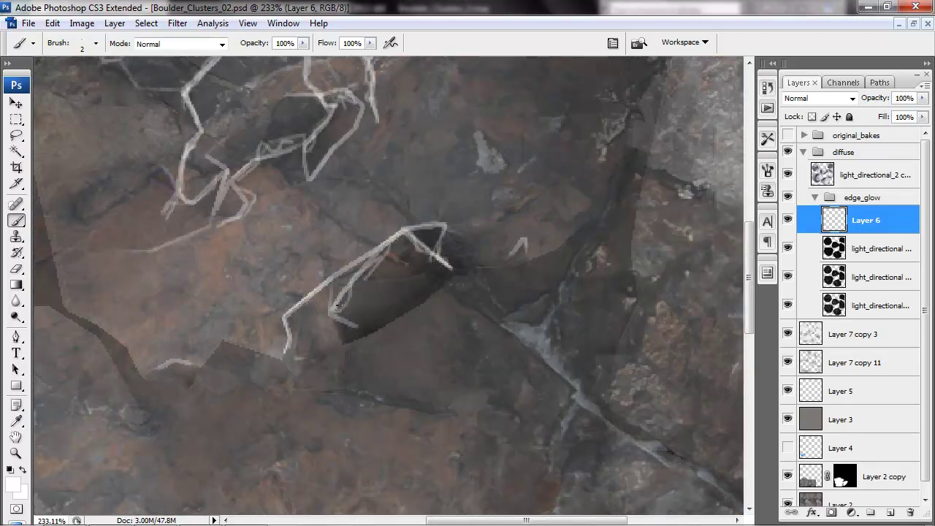
drag(287, 317, 285, 362)
Paint white highlights along the upper and inner ridges of the bottom-centre rock
mouse_move(679, 504)
mouse_down()
mouse_move(520, 253)
mouse_move(311, 117)
mouse_up()
alt+scroll(292, 292, down, 3)
drag(256, 504, 392, 339)
mouse_move(280, 239)
mouse_down()
mouse_move(425, 297)
mouse_move(403, 318)
mouse_up()
drag(403, 319, 443, 263)
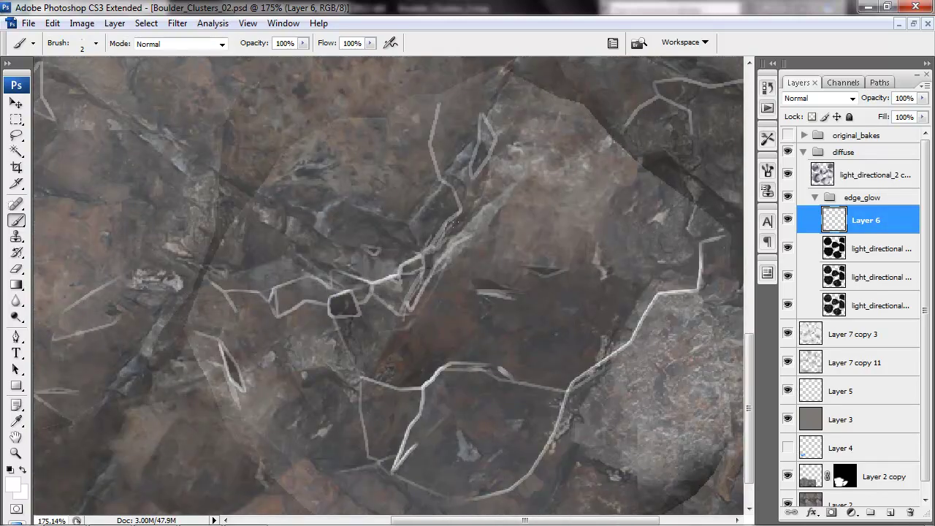
drag(451, 183, 440, 179)
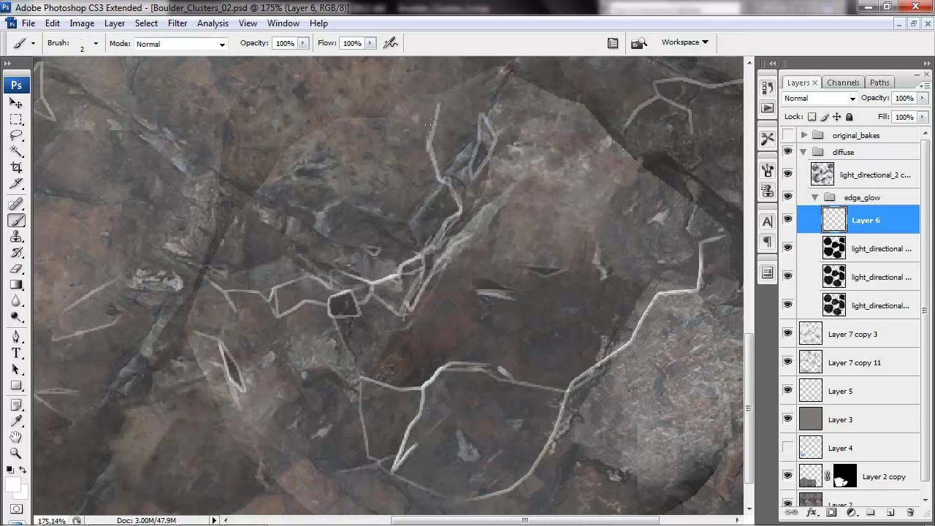
drag(436, 137, 501, 81)
Strengthen the bottom-centre rock's lower ridges and curved outer edge with thin white strokes
drag(288, 285, 307, 341)
drag(427, 263, 333, 264)
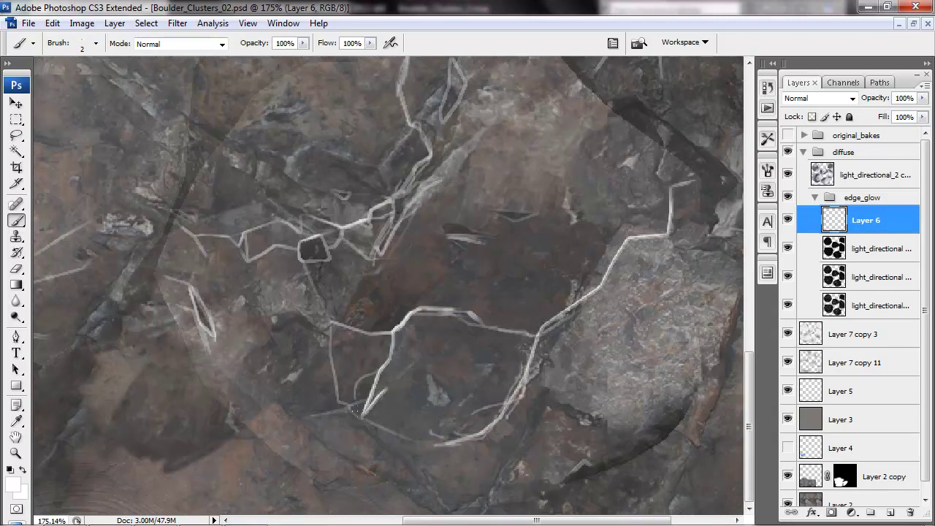
drag(333, 352, 340, 409)
mouse_move(486, 338)
mouse_down()
mouse_move(339, 372)
mouse_move(331, 390)
mouse_up()
drag(518, 287, 475, 284)
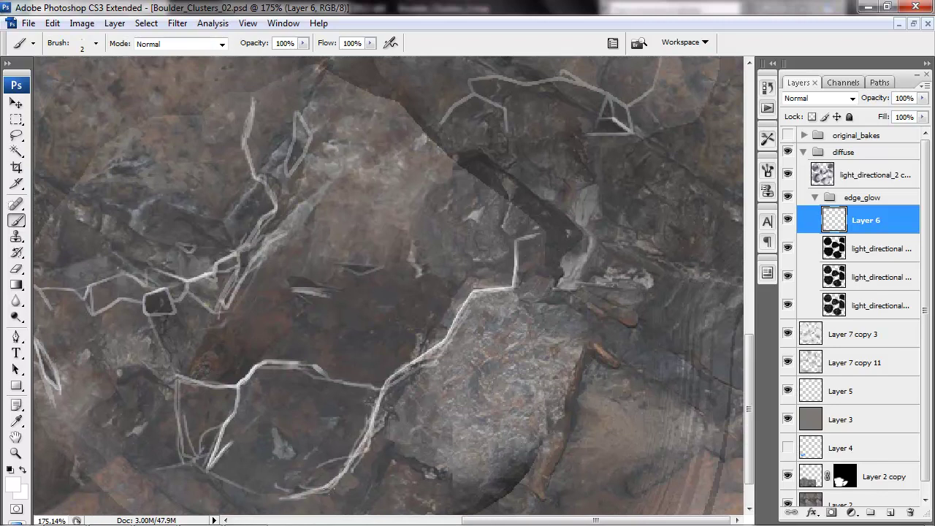
drag(301, 498, 411, 387)
Paint white highlights along the lower ridge and the long vertical edge of the right-hand rock
scroll(536, 232, up, 5)
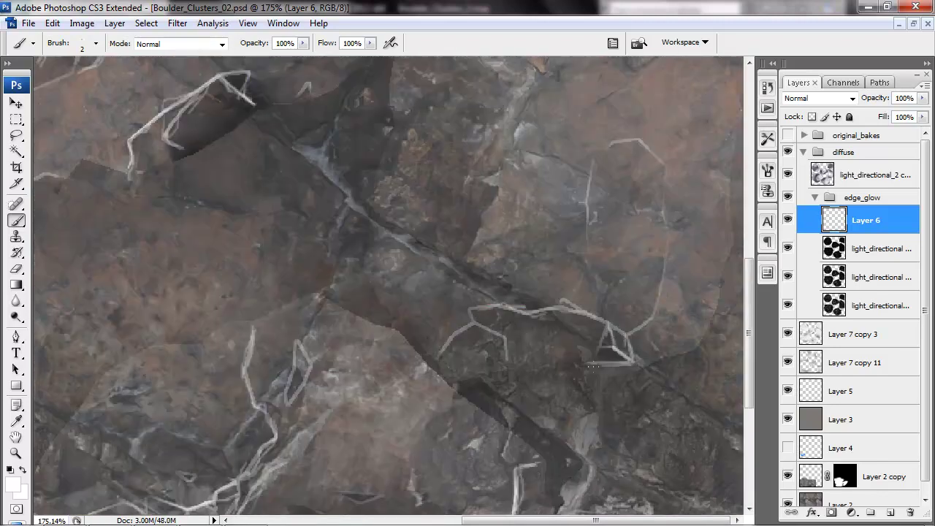
drag(652, 316, 663, 260)
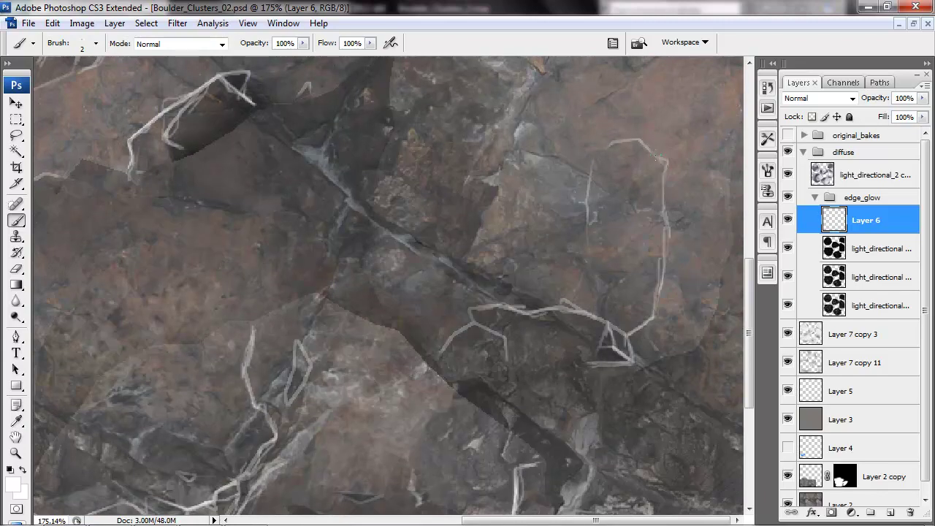
drag(351, 175, 665, 392)
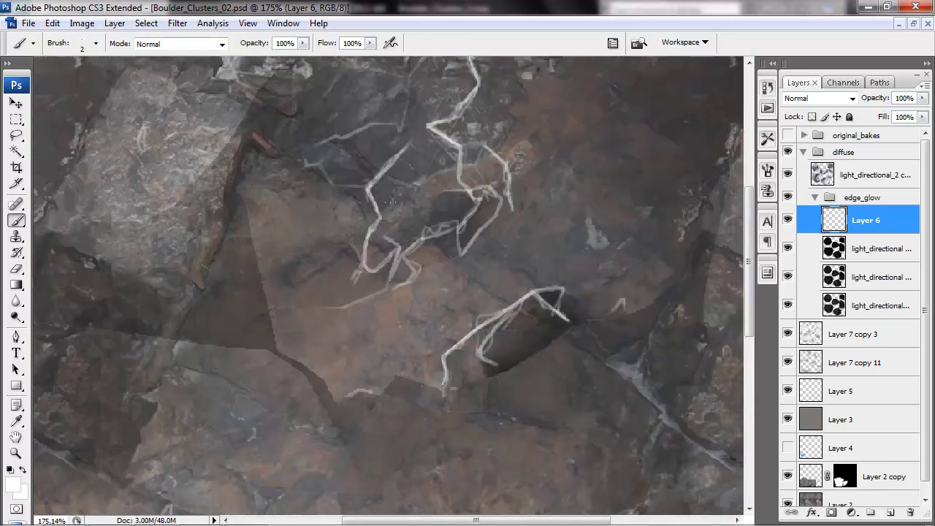
Paint white highlights along the branching ridge lines of the upper-left rock
drag(319, 171, 561, 253)
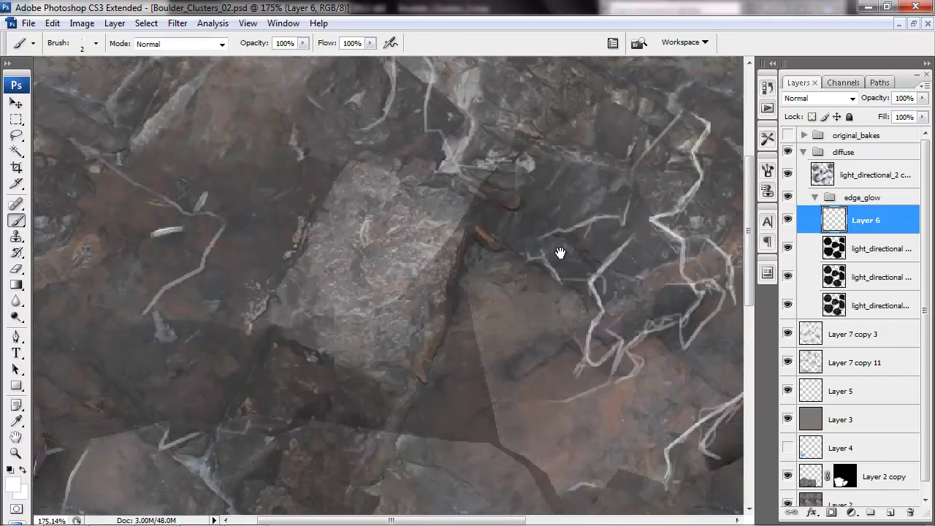
scroll(154, 295, up, 3)
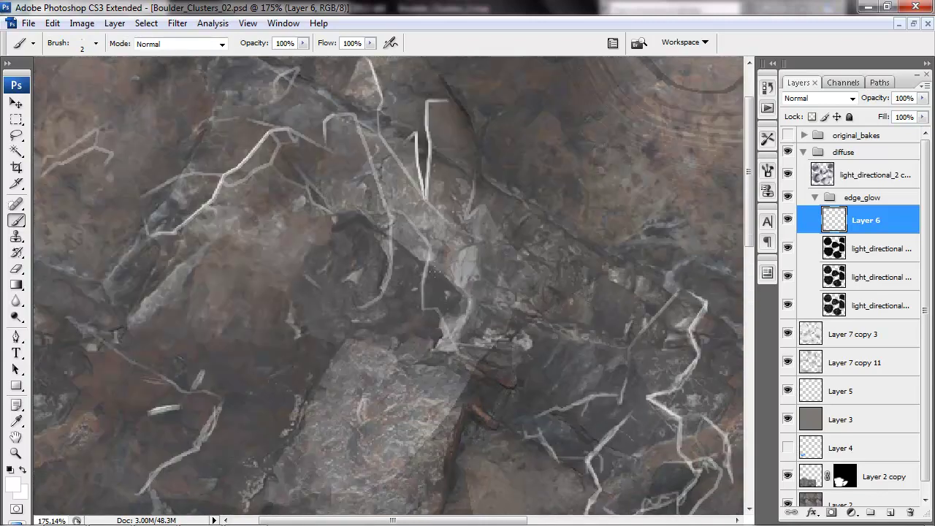
scroll(435, 241, up, 2)
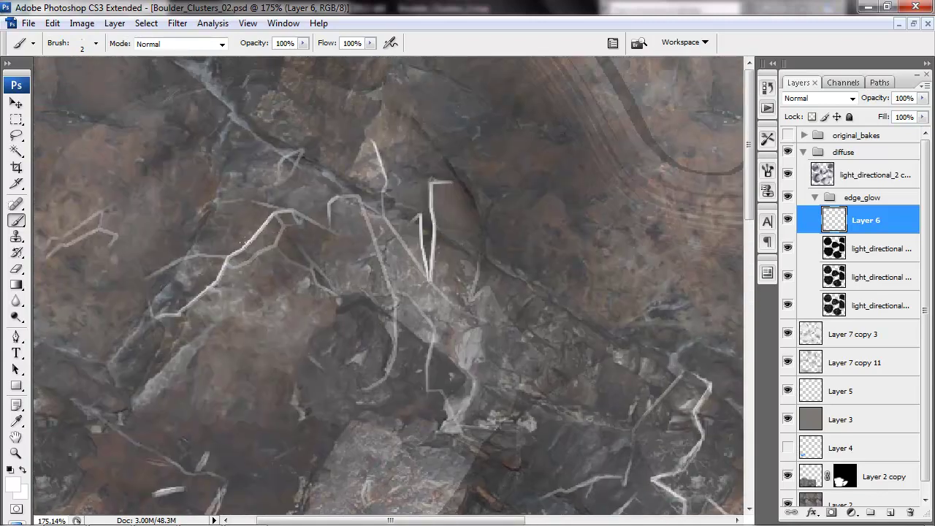
drag(219, 270, 286, 230)
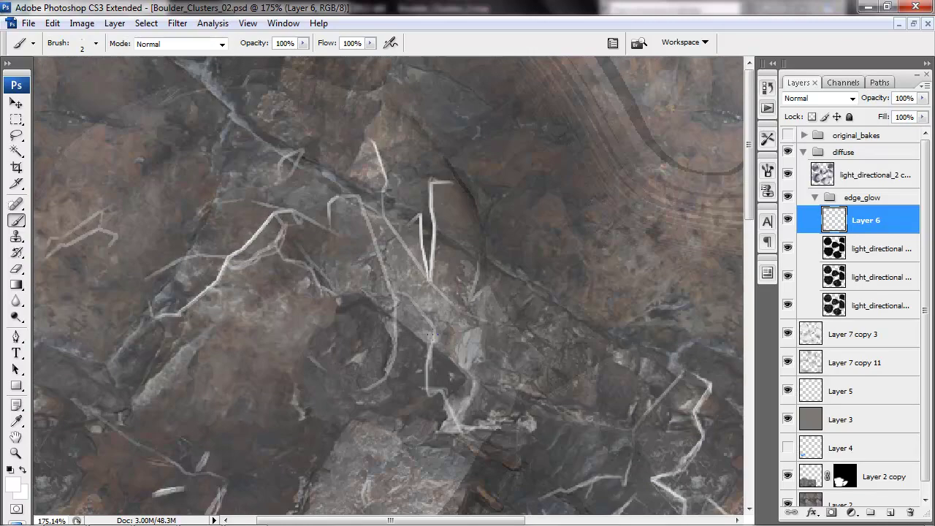
drag(400, 241, 409, 243)
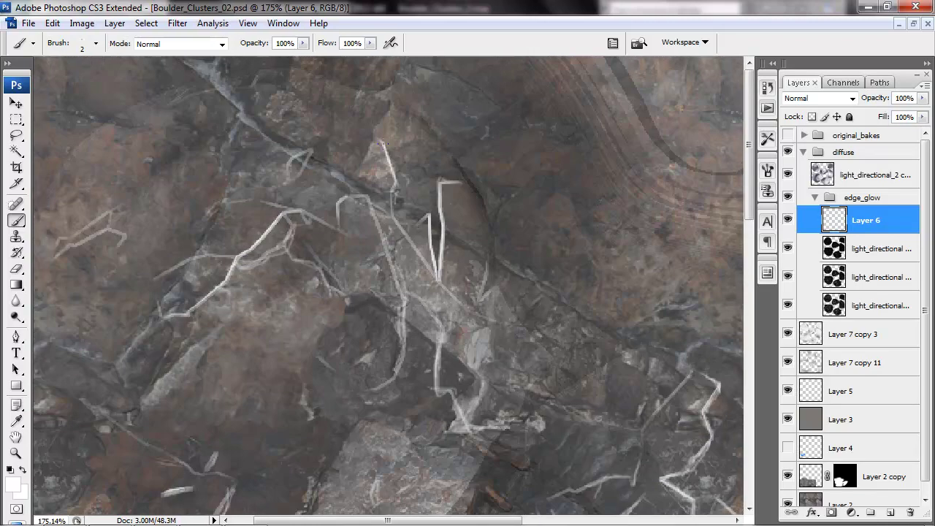
drag(383, 143, 436, 110)
Add thin white highlights to the ridges and small facets of the large lower-left rock
scroll(160, 187, down, 5)
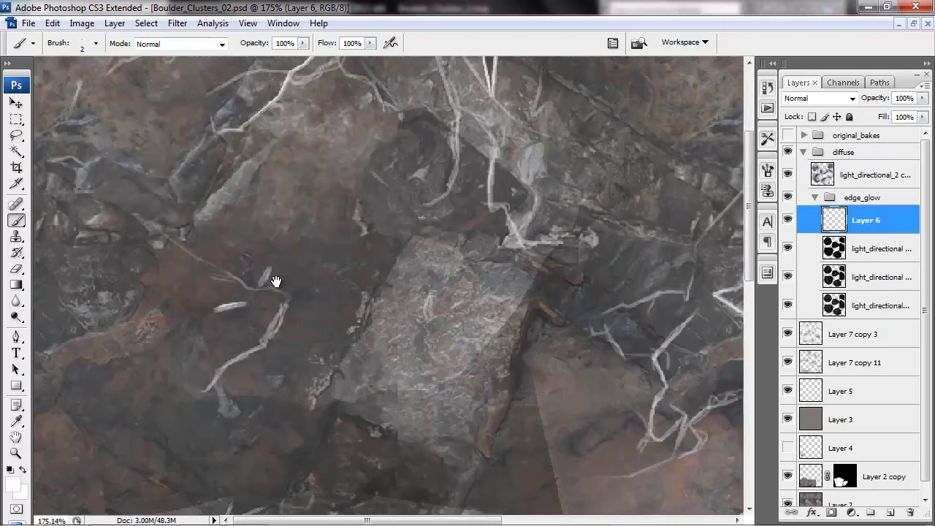
scroll(241, 263, down, 6)
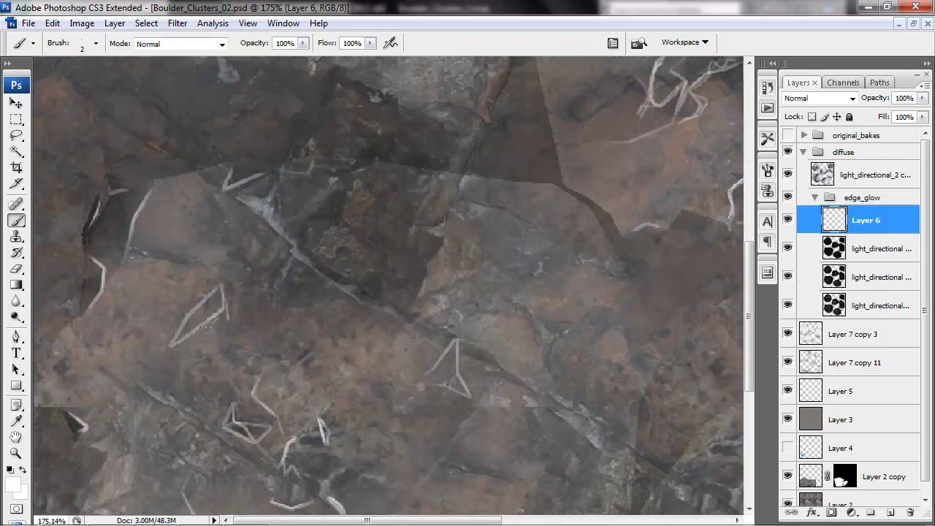
scroll(214, 315, down, 5)
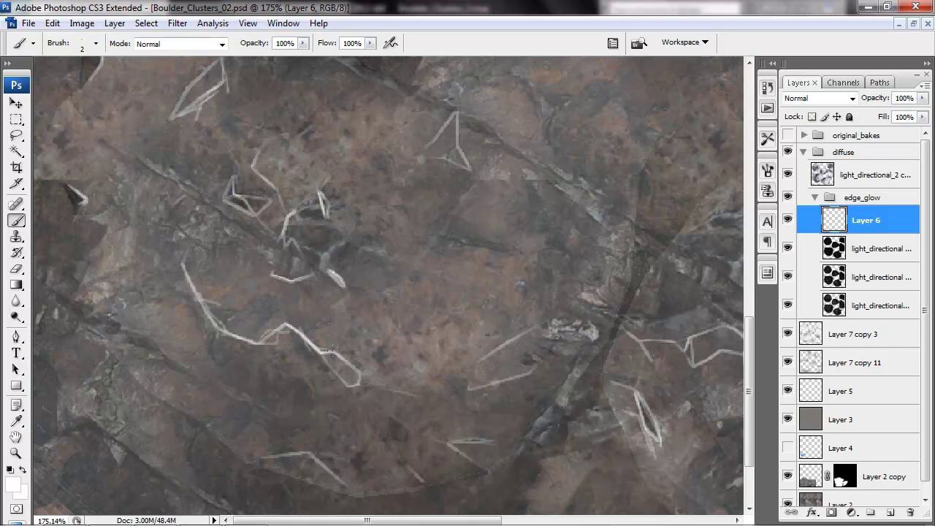
drag(357, 375, 369, 382)
mouse_move(375, 472)
mouse_down()
mouse_move(343, 367)
mouse_move(264, 364)
mouse_up()
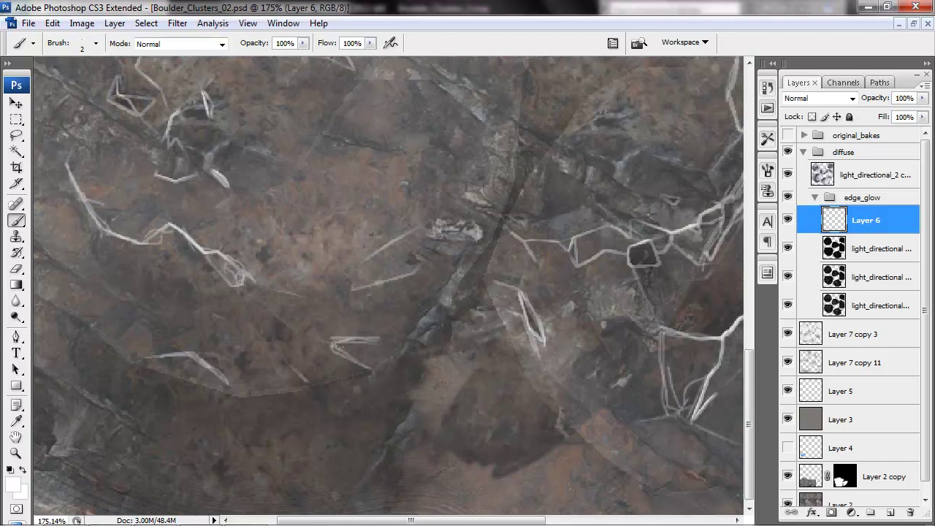
Complete the elongated edge highlight on the right-hand rock and compare the texture with and without Layer 6
drag(575, 346, 419, 366)
drag(522, 319, 305, 428)
drag(460, 343, 348, 379)
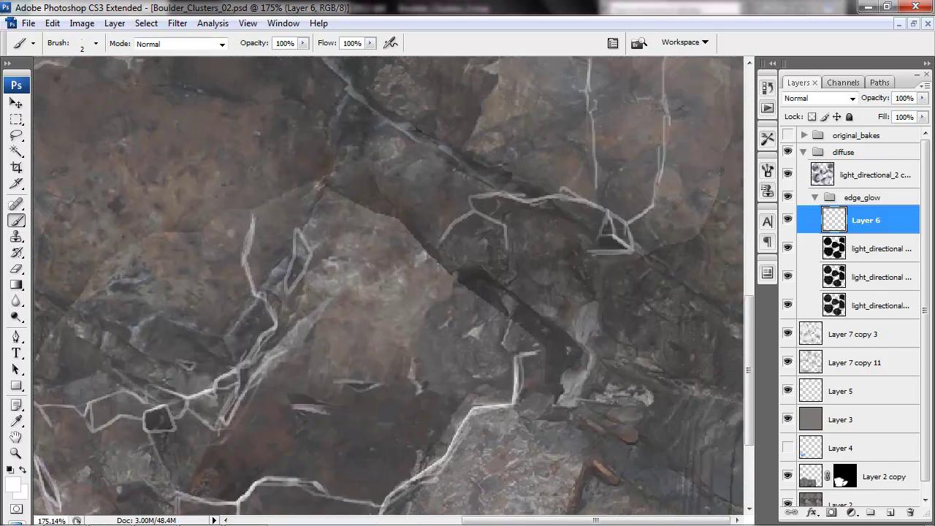
scroll(539, 353, up, 3)
scroll(585, 314, up, 2)
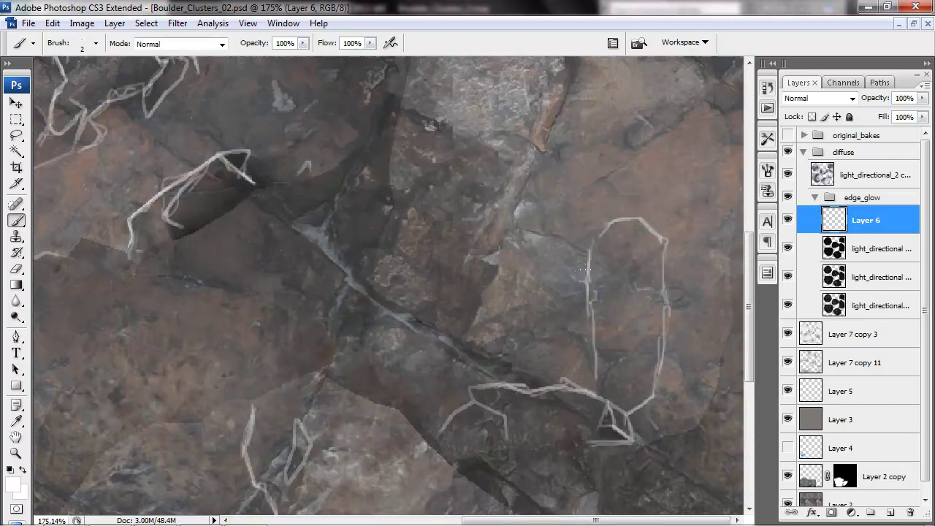
click(791, 218)
click(791, 218)
Lower the opacity of the three light_directional layers in edge_glow, with light_directional copy 3 and light_directional_2 copy at 16%
click(878, 247)
click(923, 99)
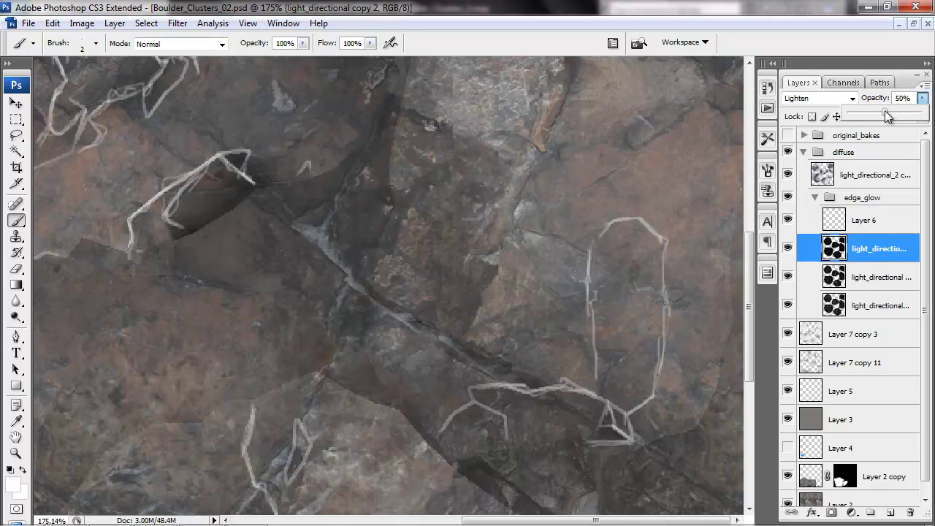
click(878, 277)
click(881, 306)
drag(867, 114, 860, 114)
click(922, 99)
click(449, 161)
key(ctrl+0)
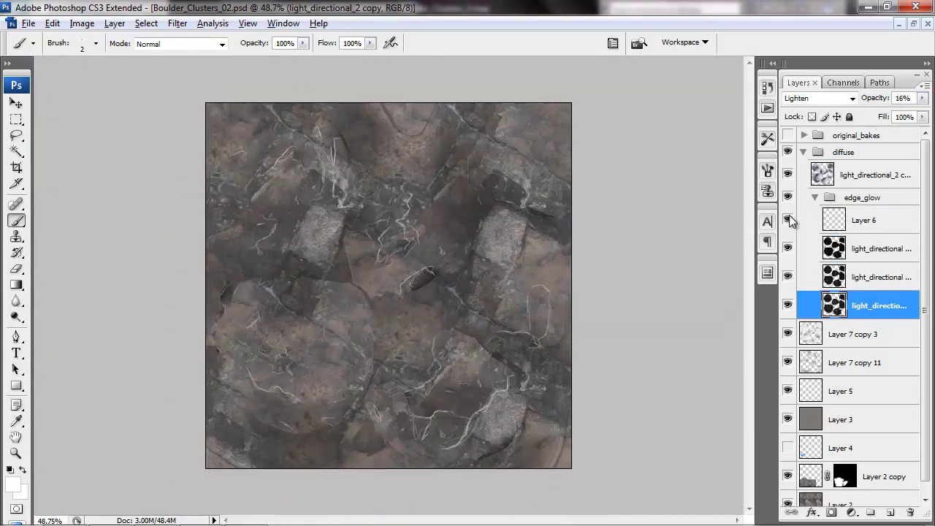
Compare the whole texture with and without the hand-painted highlights on Layer 6
click(788, 221)
click(788, 221)
click(790, 221)
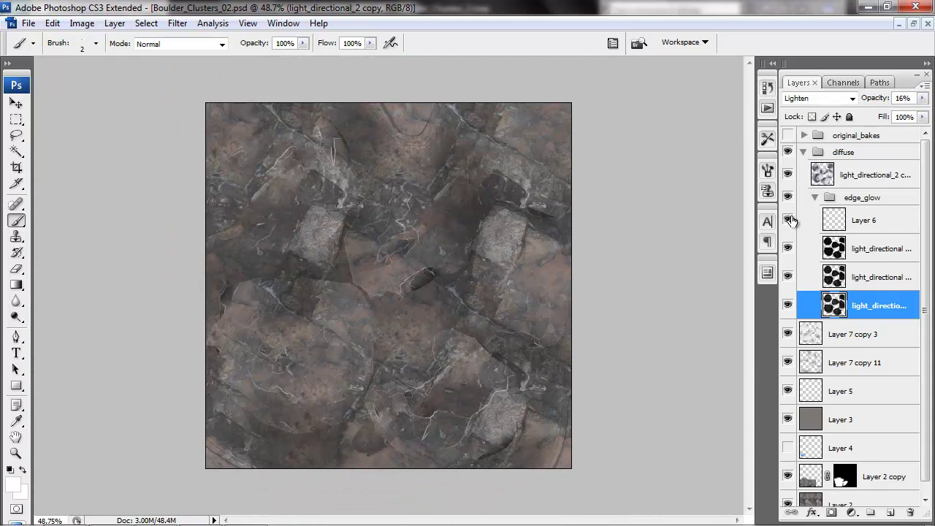
click(791, 220)
click(792, 220)
click(791, 220)
click(789, 221)
click(790, 221)
Hide Layer 6 and compare the texture with and without light_directional copy 3
click(816, 278)
click(789, 220)
click(787, 280)
click(786, 280)
click(787, 280)
click(787, 281)
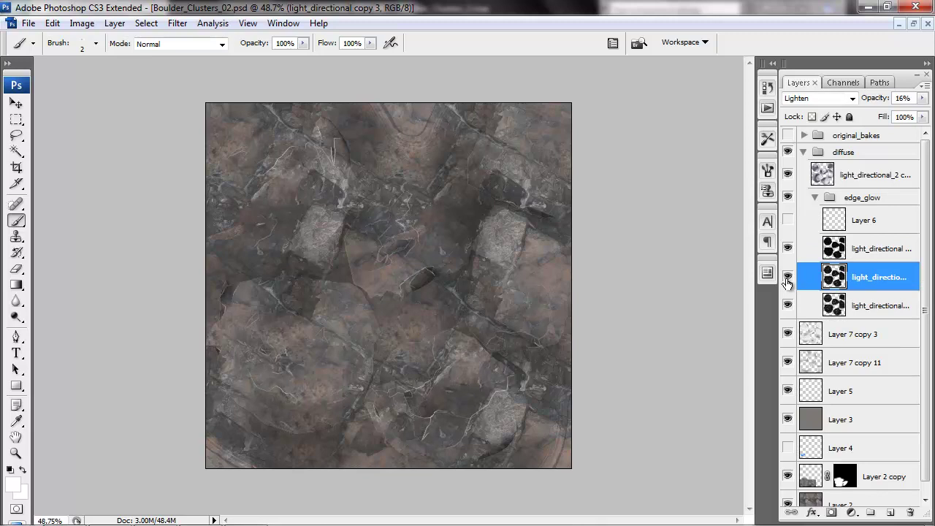
click(787, 281)
click(787, 281)
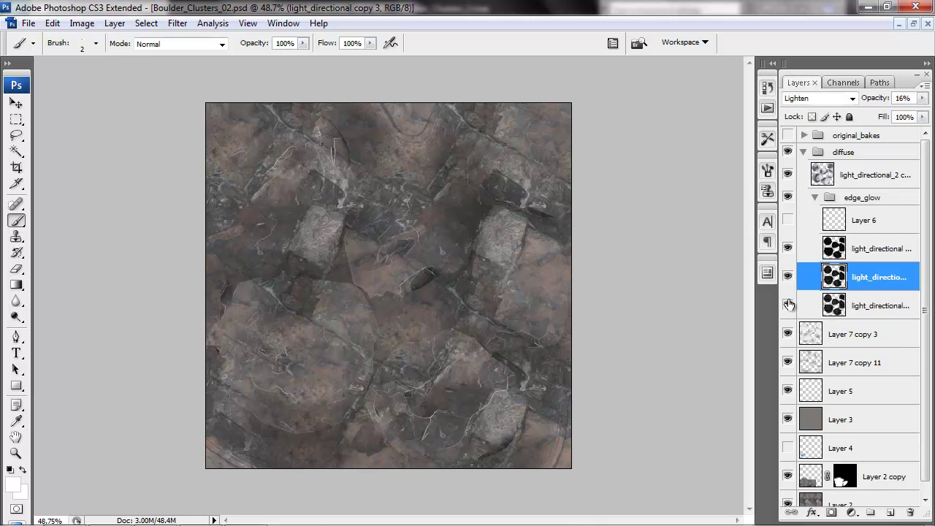
Set light_directional_2 copy to 23% opacity and make Layer 6 visible
click(853, 308)
click(788, 220)
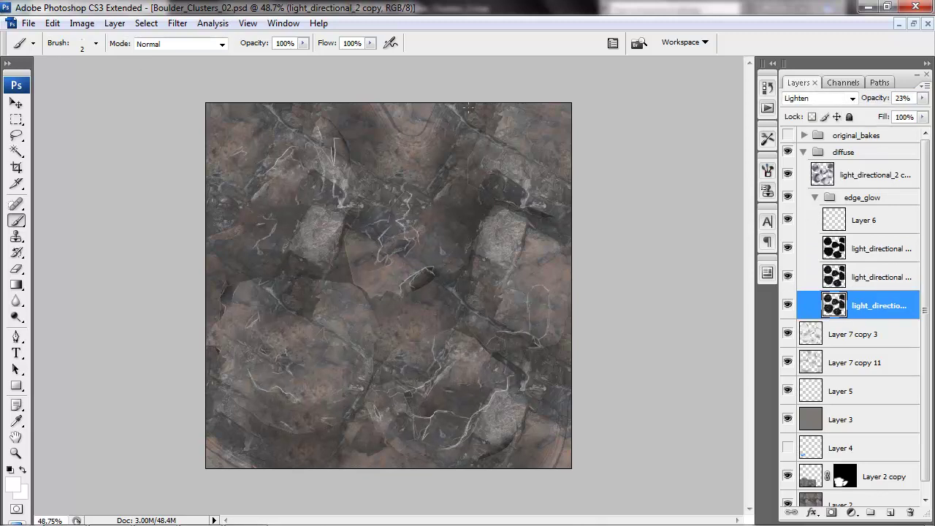